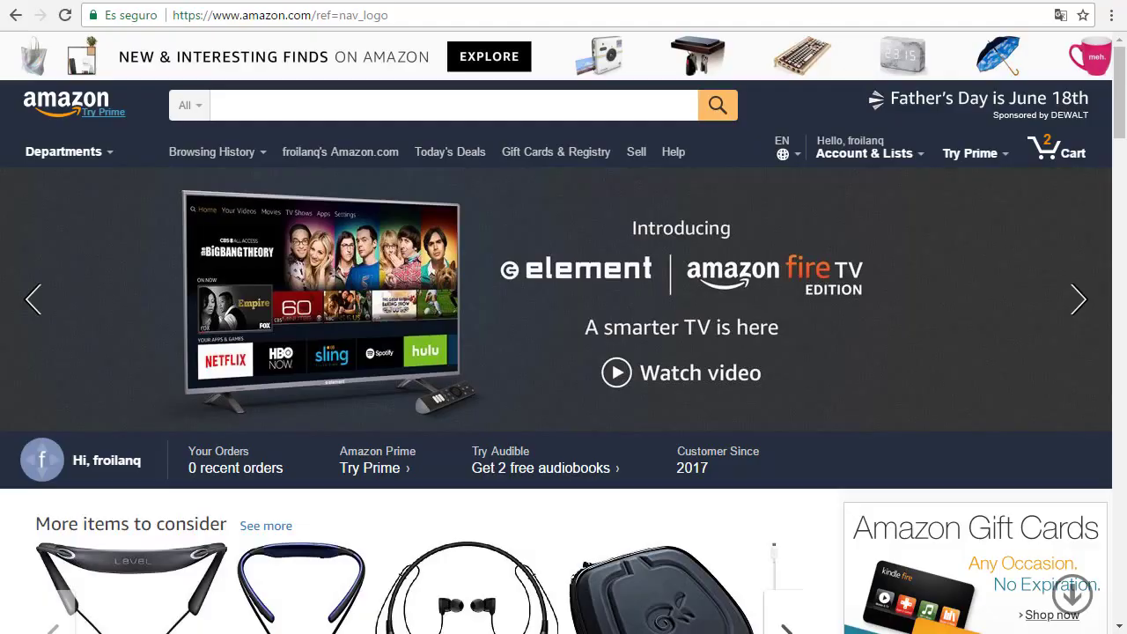
# Step: Cycle through the eBay, AliExpress, Banggood, GearBest and igogo.es tabs, then return to Amazon
pyautogui.click(792, 3)
pyautogui.click(833, 2)
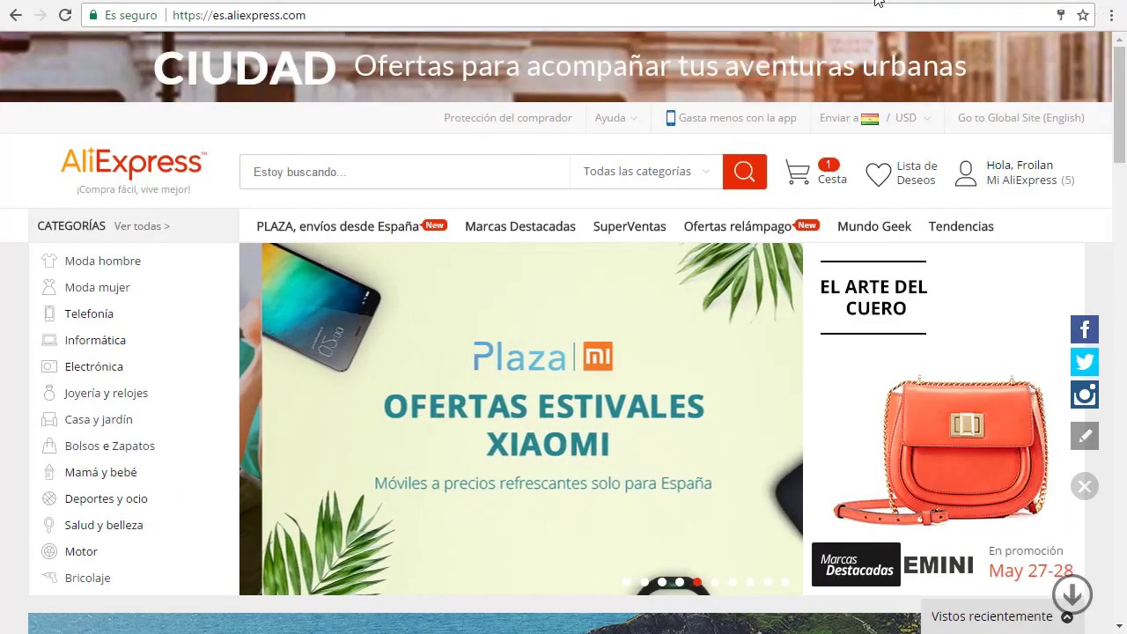
pyautogui.click(872, 2)
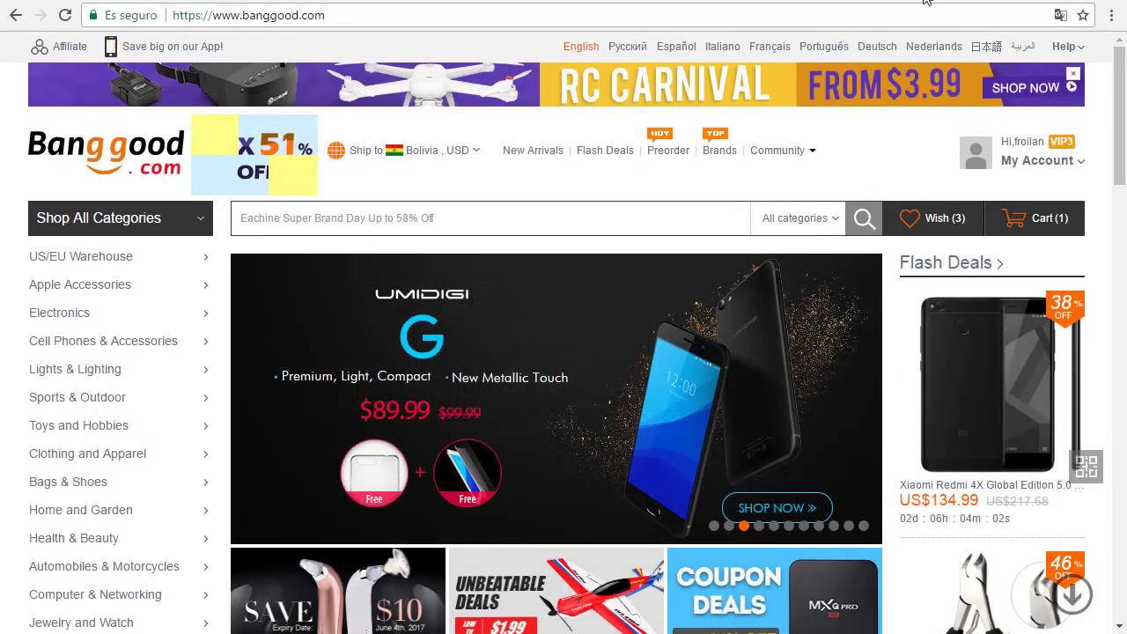
pyautogui.click(916, 2)
pyautogui.click(966, 2)
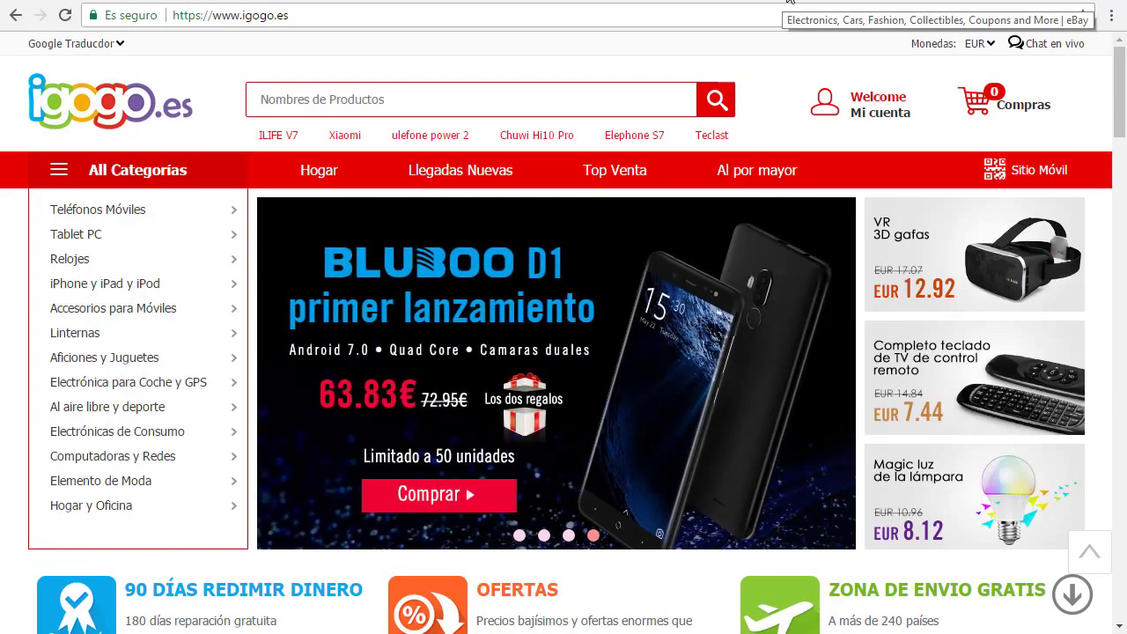
pyautogui.click(789, 2)
pyautogui.click(749, 2)
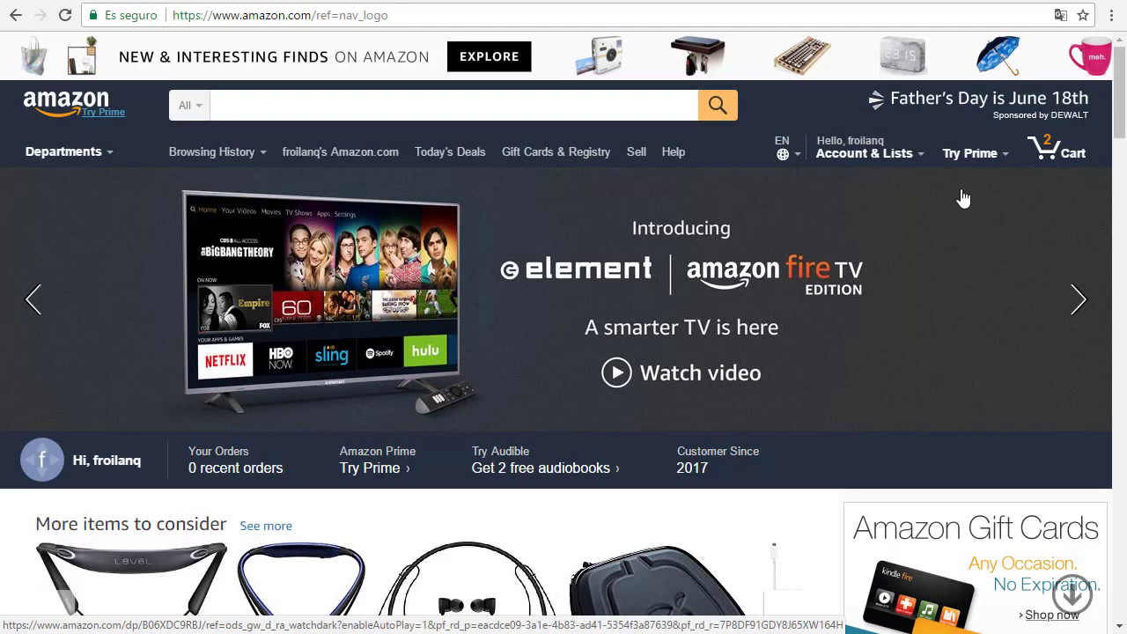
# Step: From Account & Lists, go to Your Account's Addresses page and choose Add Address
pyautogui.moveTo(890, 160)
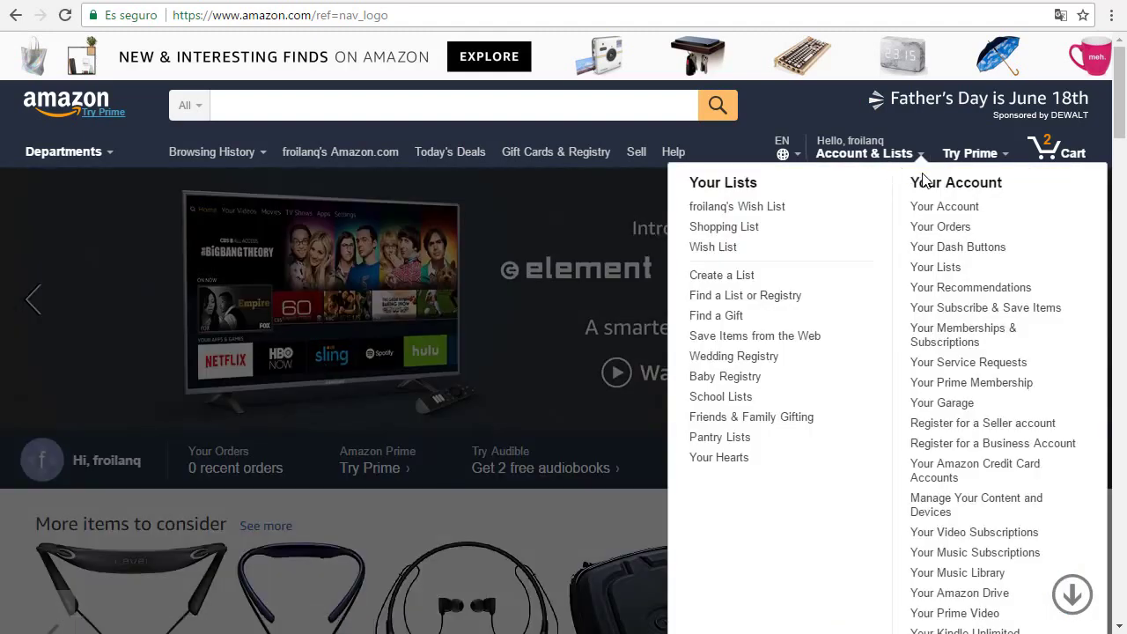
pyautogui.click(956, 209)
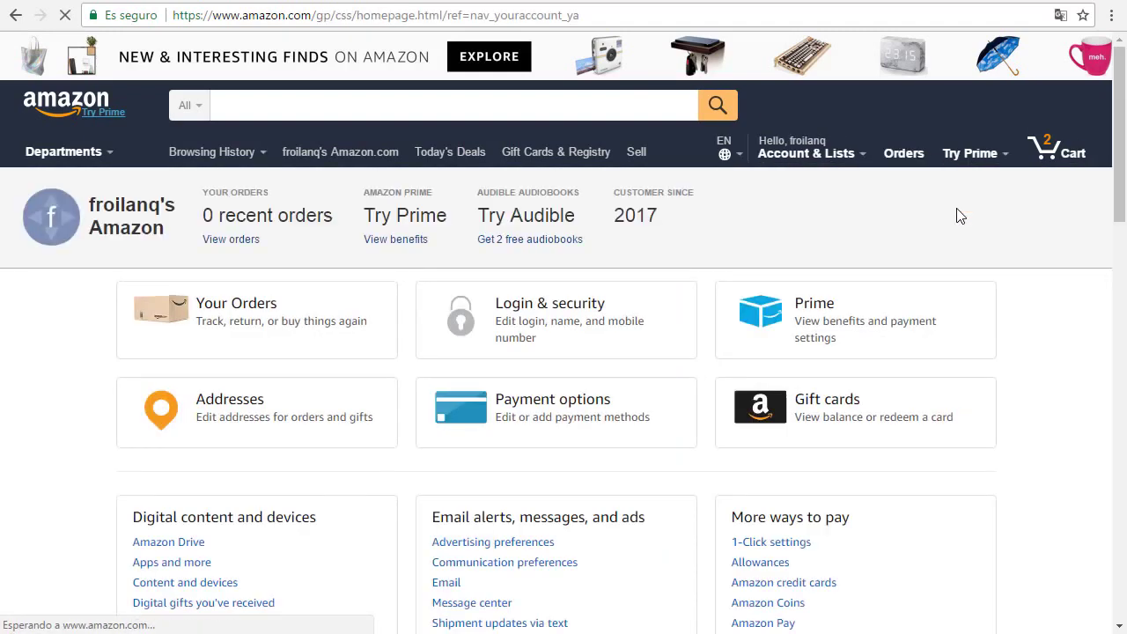
pyautogui.click(209, 414)
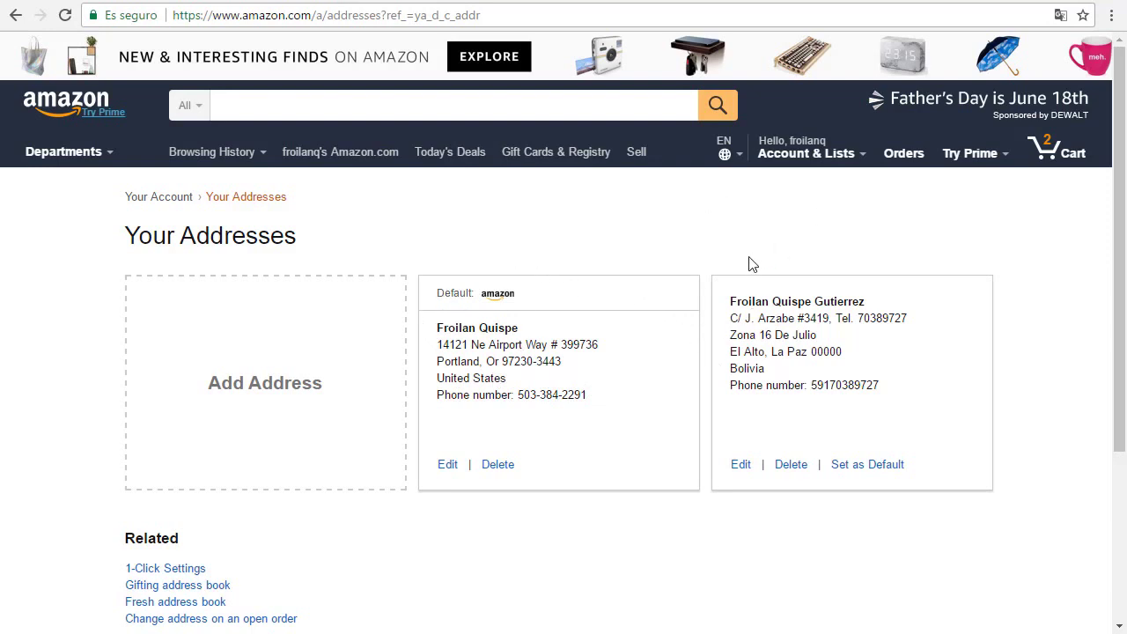
pyautogui.click(252, 385)
pyautogui.scroll(-2, 254, 383)
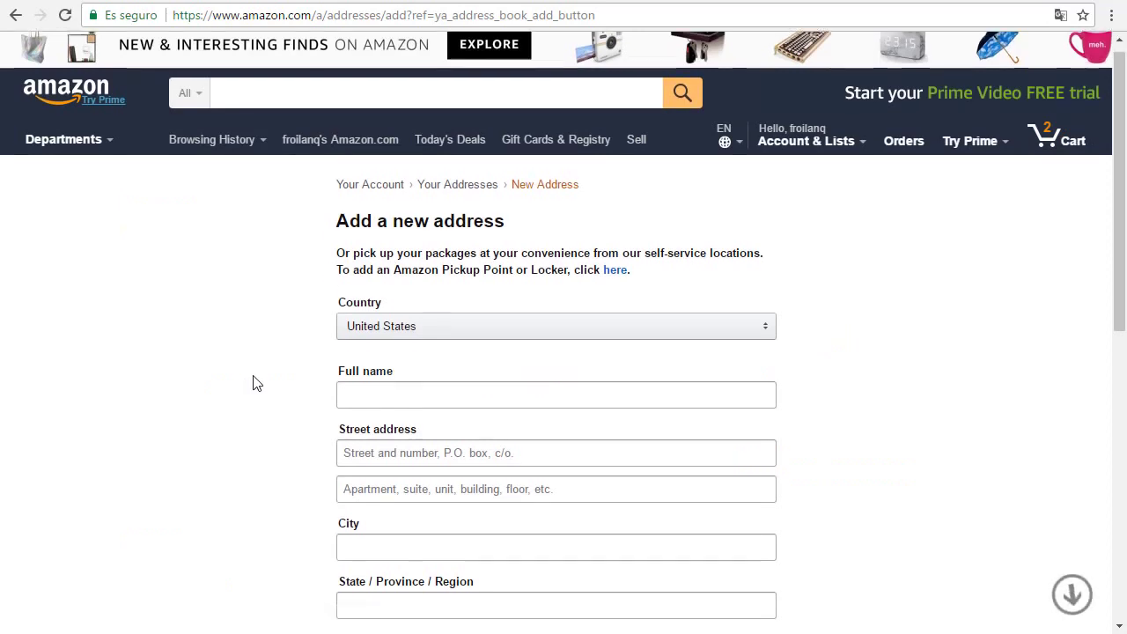
pyautogui.scroll(2, 253, 383)
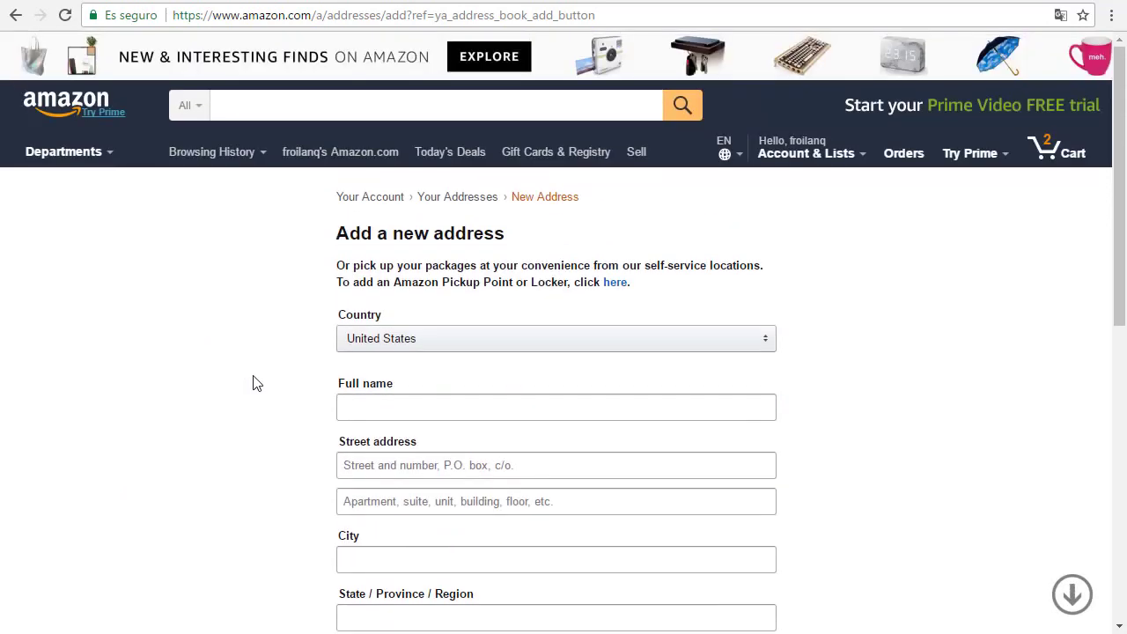
# Step: Set the country to Bolivia and enter the recipient's full name
pyautogui.click(486, 343)
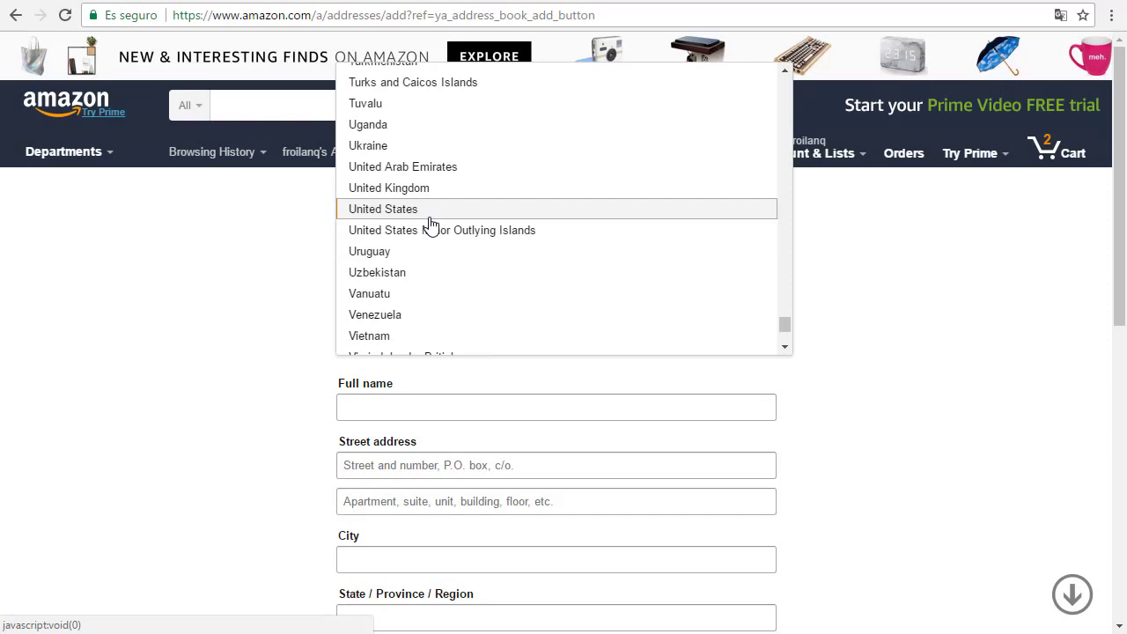
pyautogui.scroll(20, 429, 225)
pyautogui.scroll(-1, 420, 238)
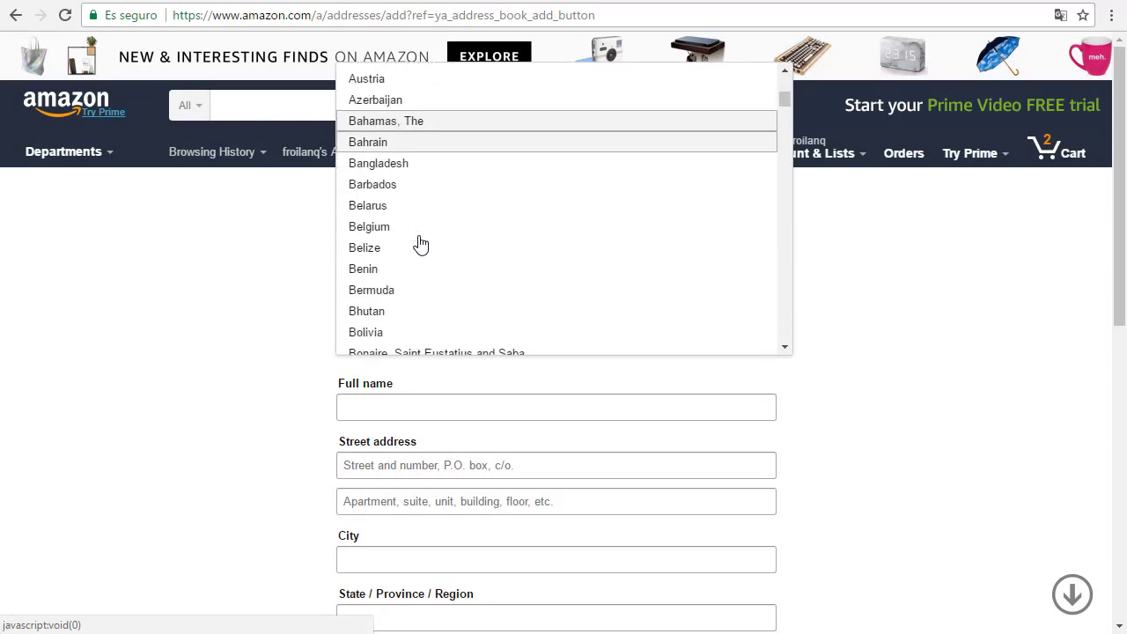
pyautogui.click(370, 332)
pyautogui.click(365, 411)
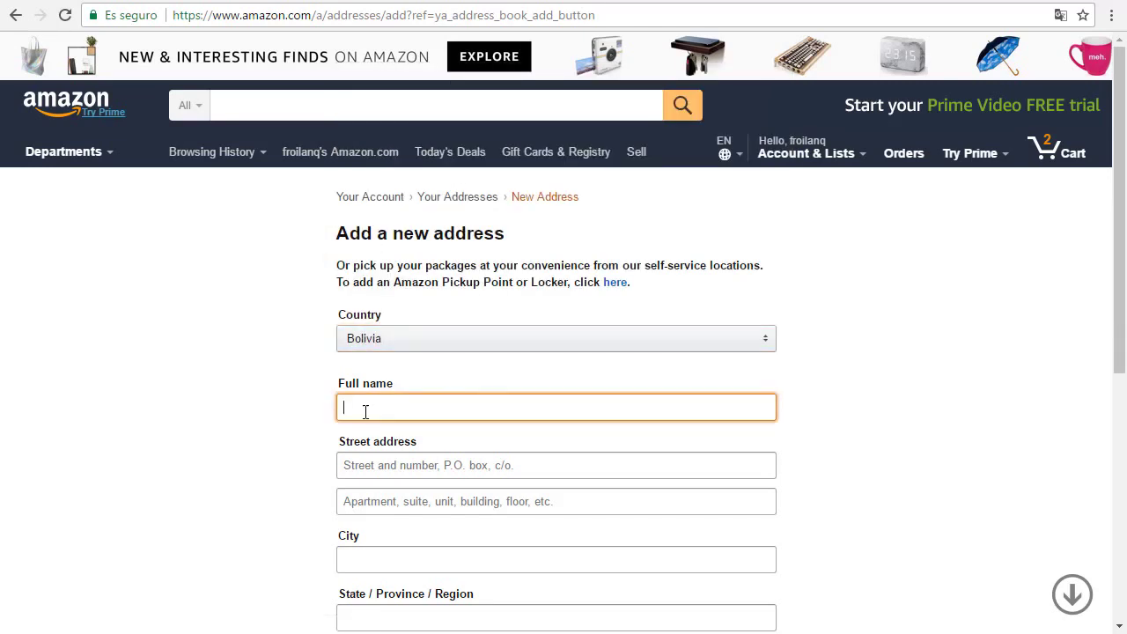
pyautogui.write('Juan Perez')
# Step: Enter the street name, house number and a phone number in the Street address field
pyautogui.scroll(-1, 388, 405)
pyautogui.click(385, 378)
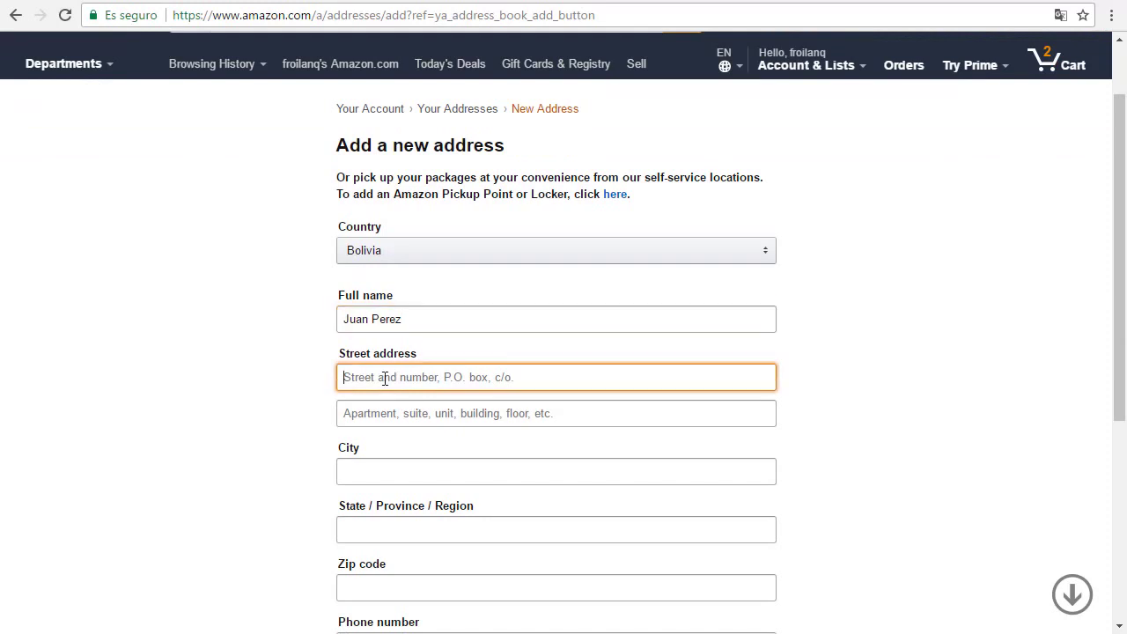
pyautogui.moveTo(339, 357); pyautogui.dragTo(395, 395)
pyautogui.click(388, 384)
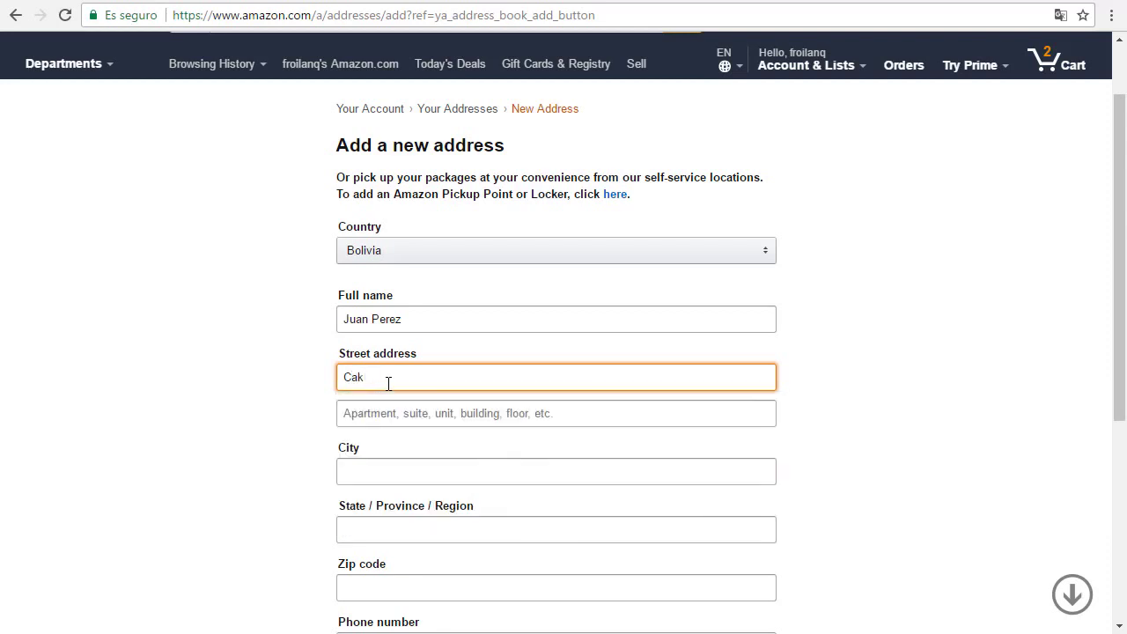
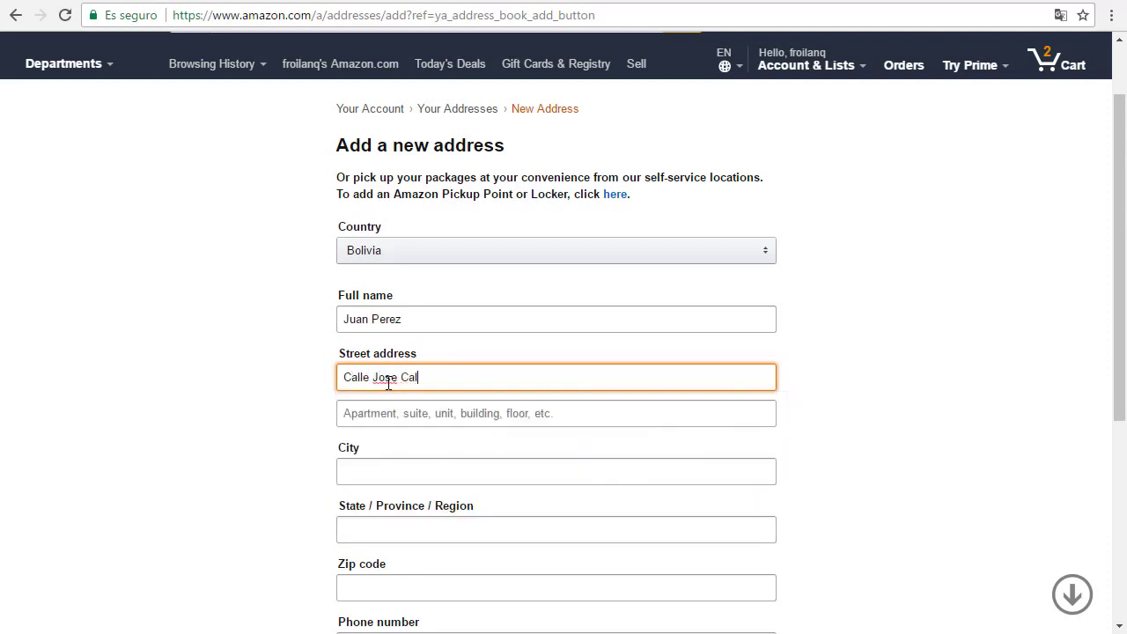
pyautogui.write(',')
pyautogui.write(' Tel')
pyautogui.write(' 777888787')
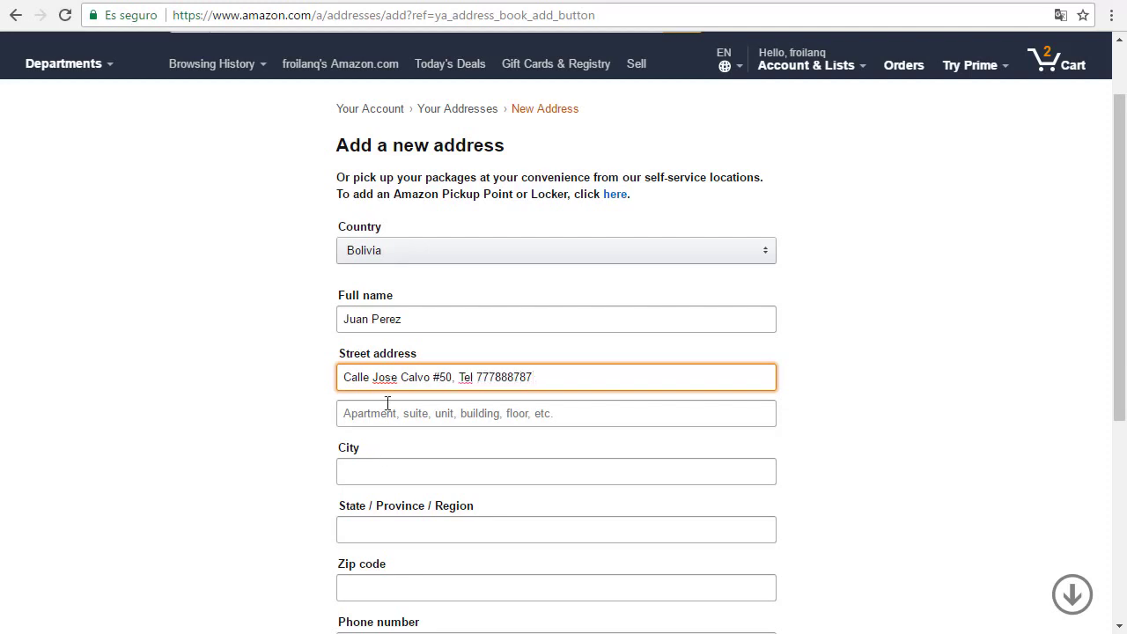
pyautogui.click(388, 405)
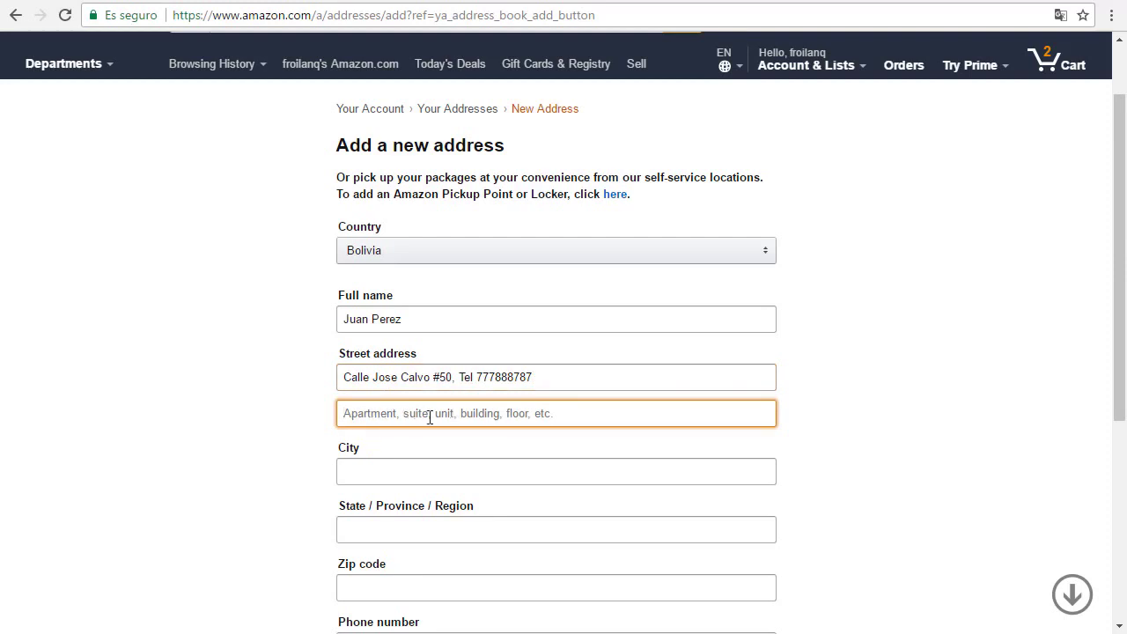
# Step: Enter the neighbourhood zone name on the Apartment/suite line
pyautogui.click(380, 415)
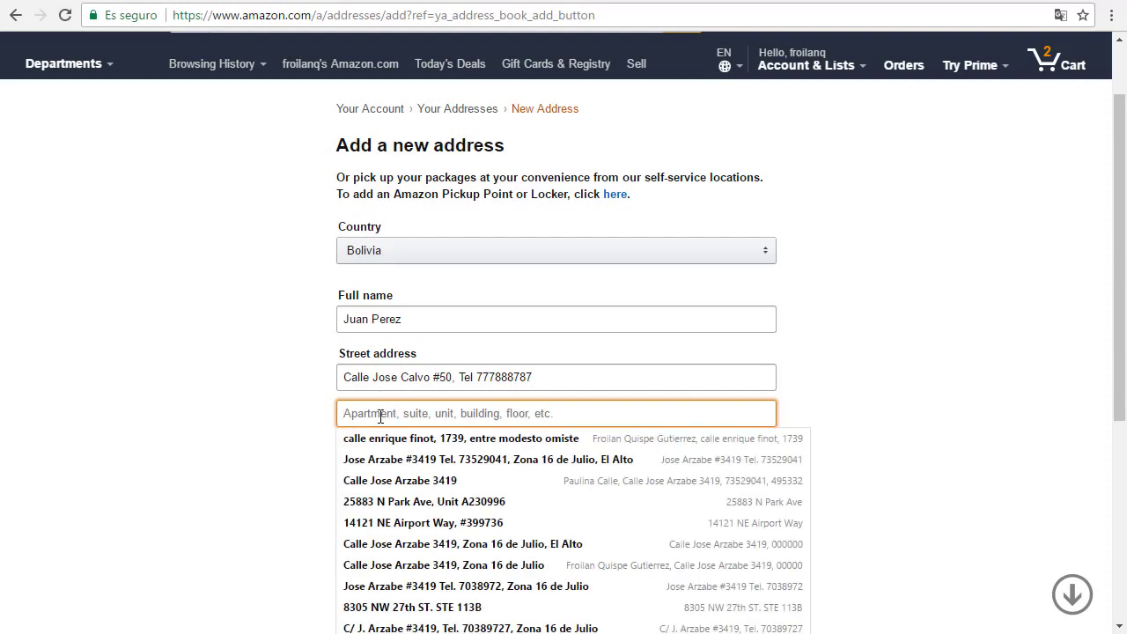
pyautogui.write('Zona')
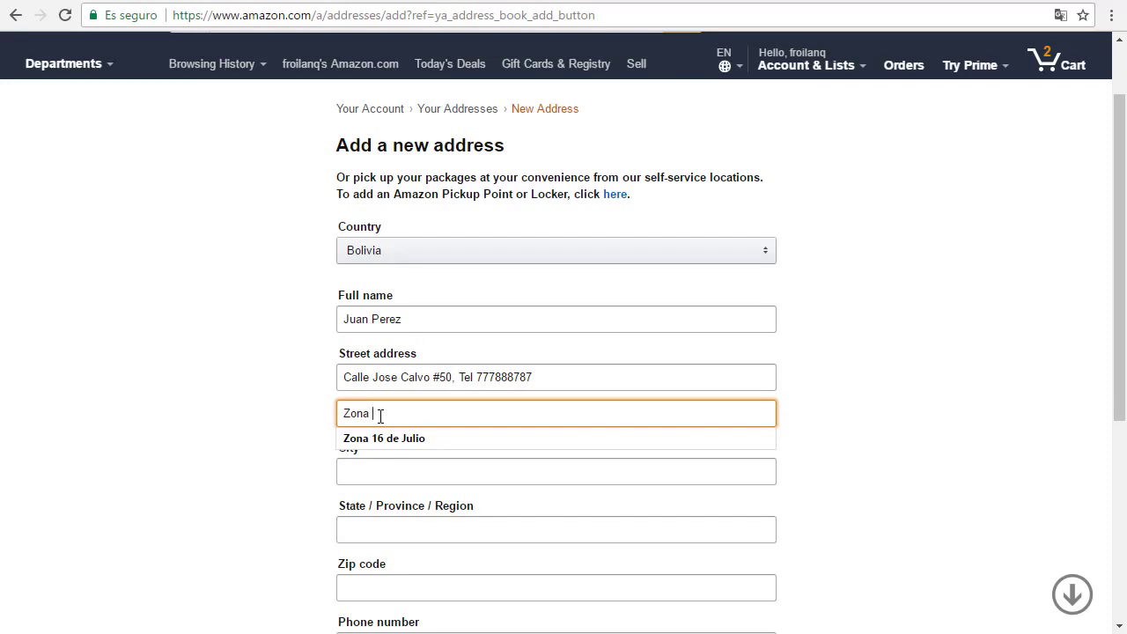
pyautogui.write(' 16 de')
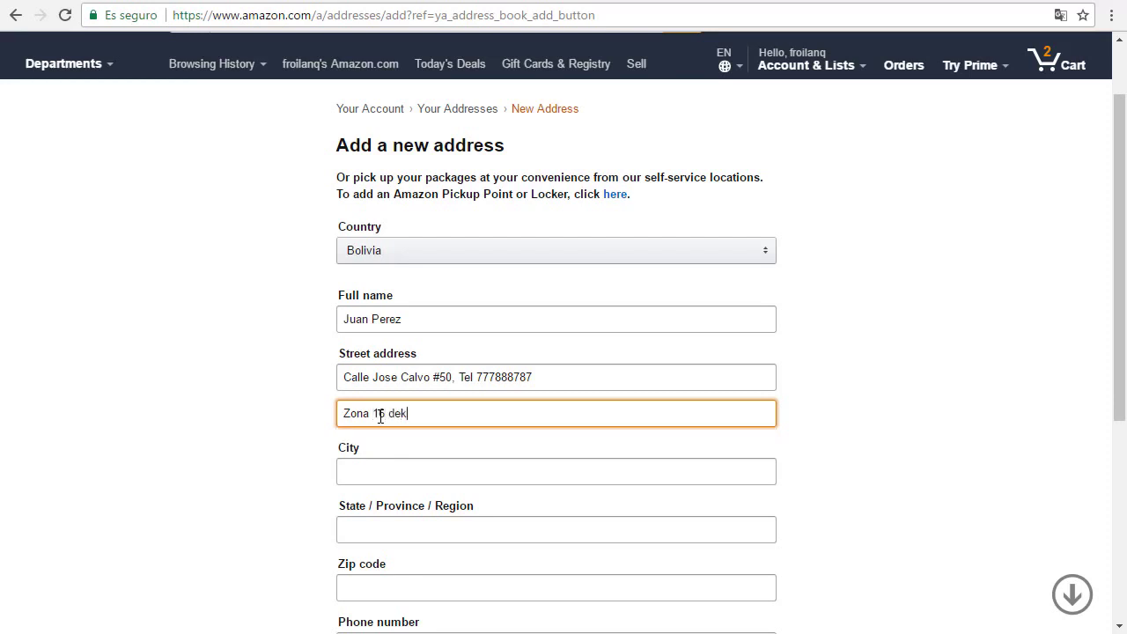
pyautogui.write(' julio')
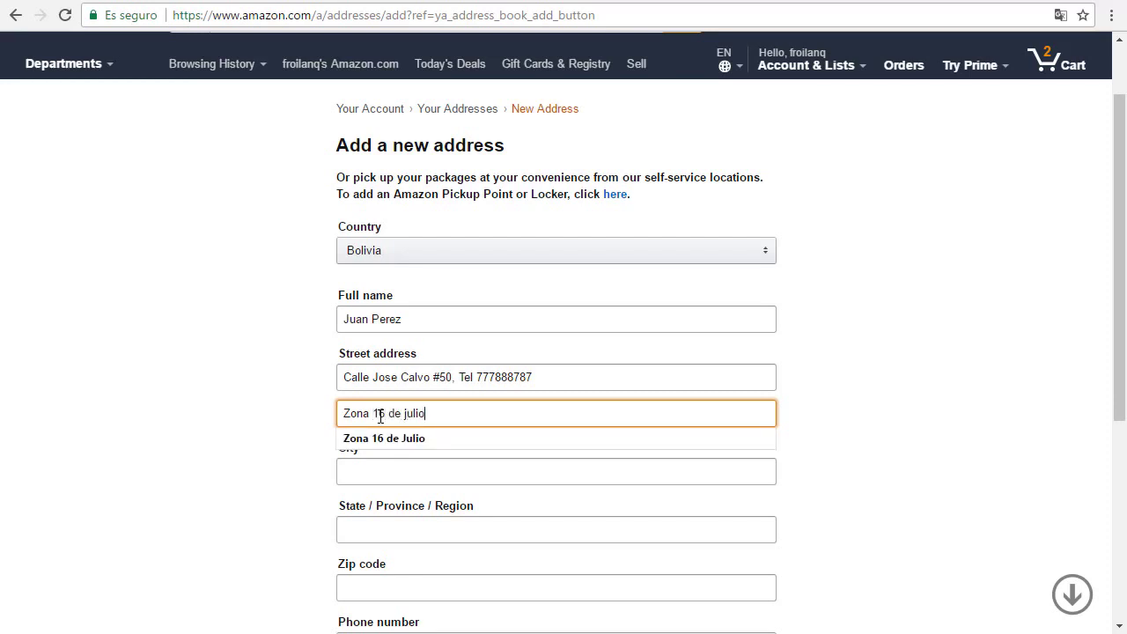
pyautogui.click(336, 441)
# Step: Fill in Tiquipaya as the city
pyautogui.click(377, 462)
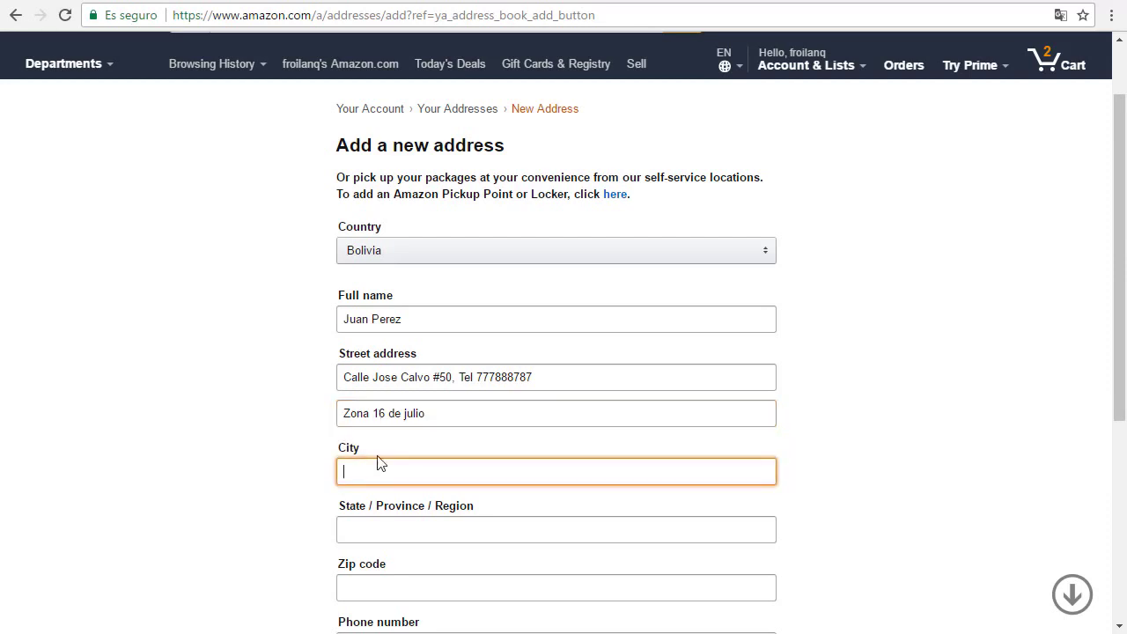
pyautogui.scroll(-1, 378, 422)
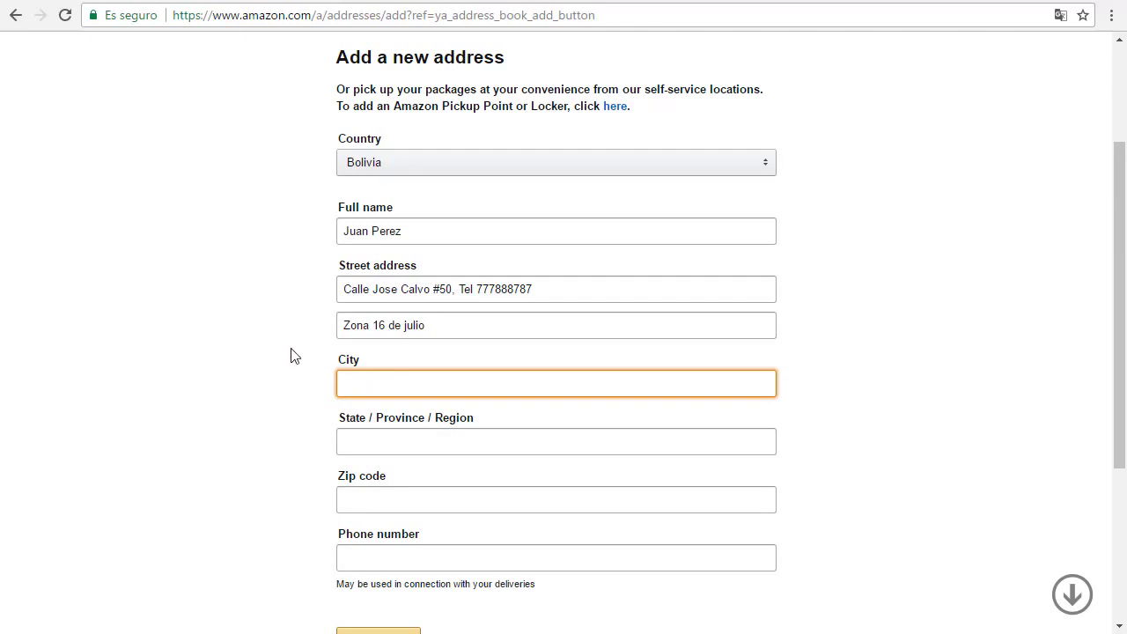
pyautogui.click(292, 354)
pyautogui.click(374, 381)
pyautogui.click(421, 365)
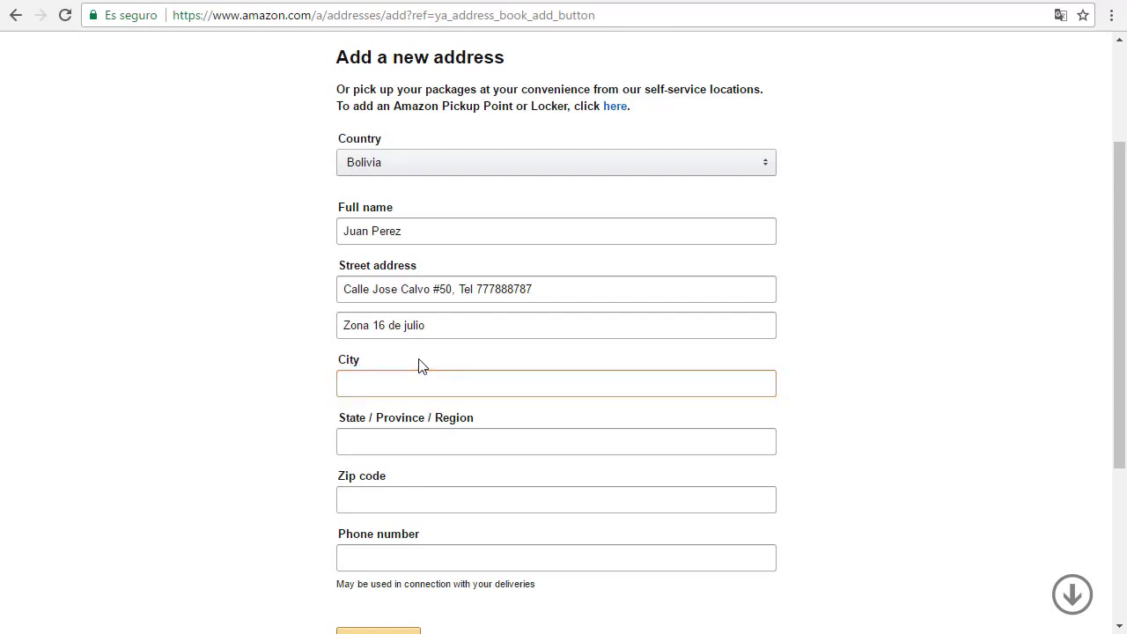
pyautogui.click(385, 385)
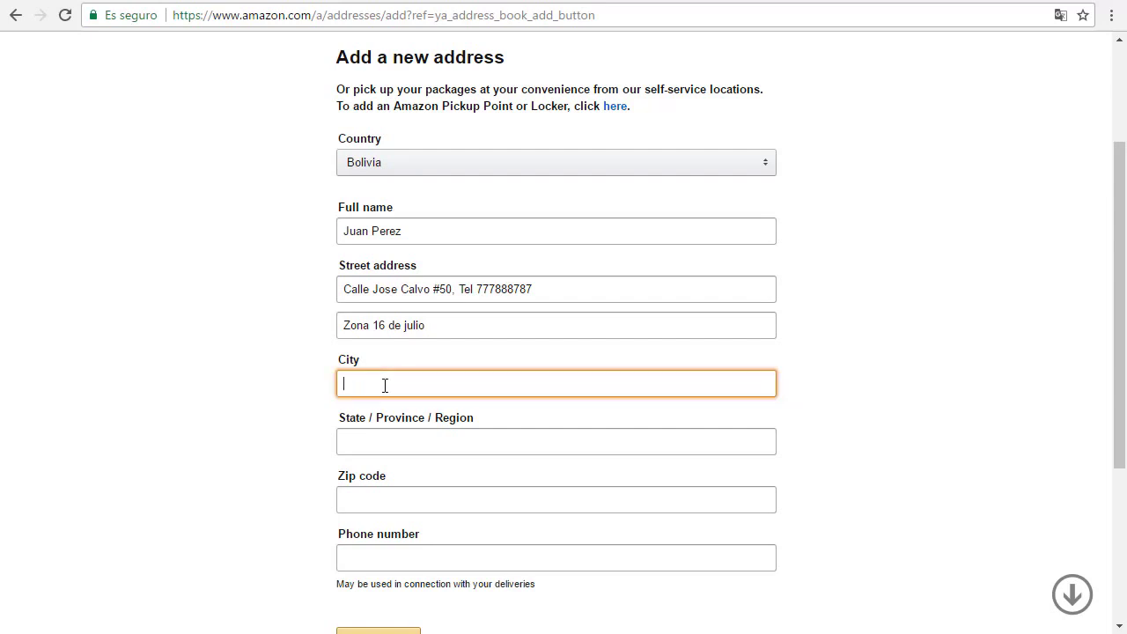
pyautogui.write('Tiquipaya')
pyautogui.click(382, 446)
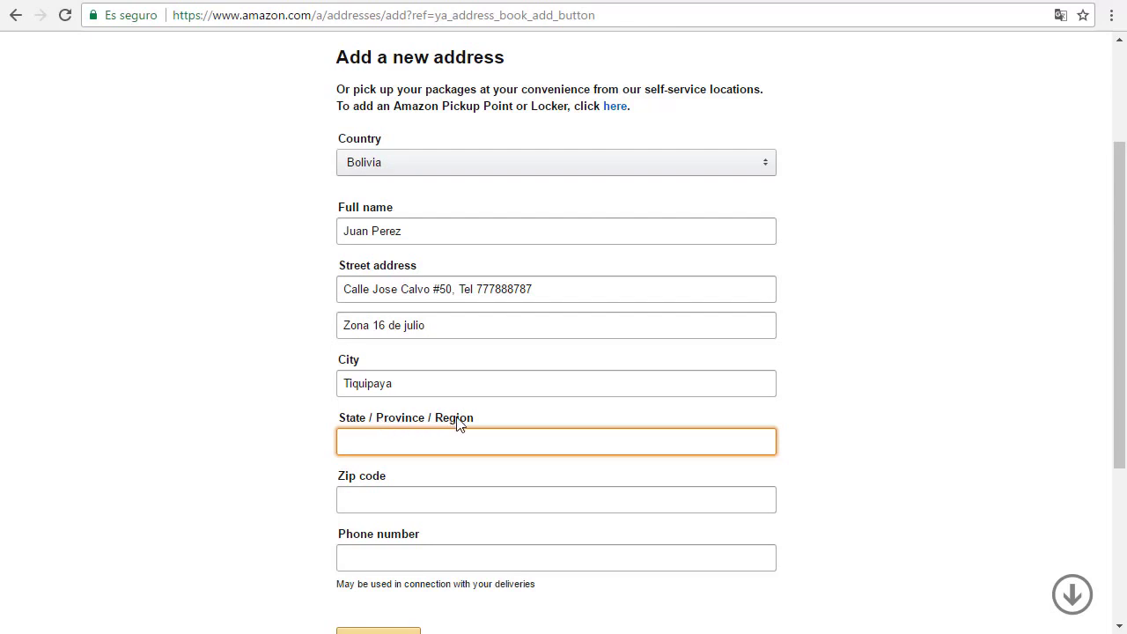
pyautogui.click(388, 442)
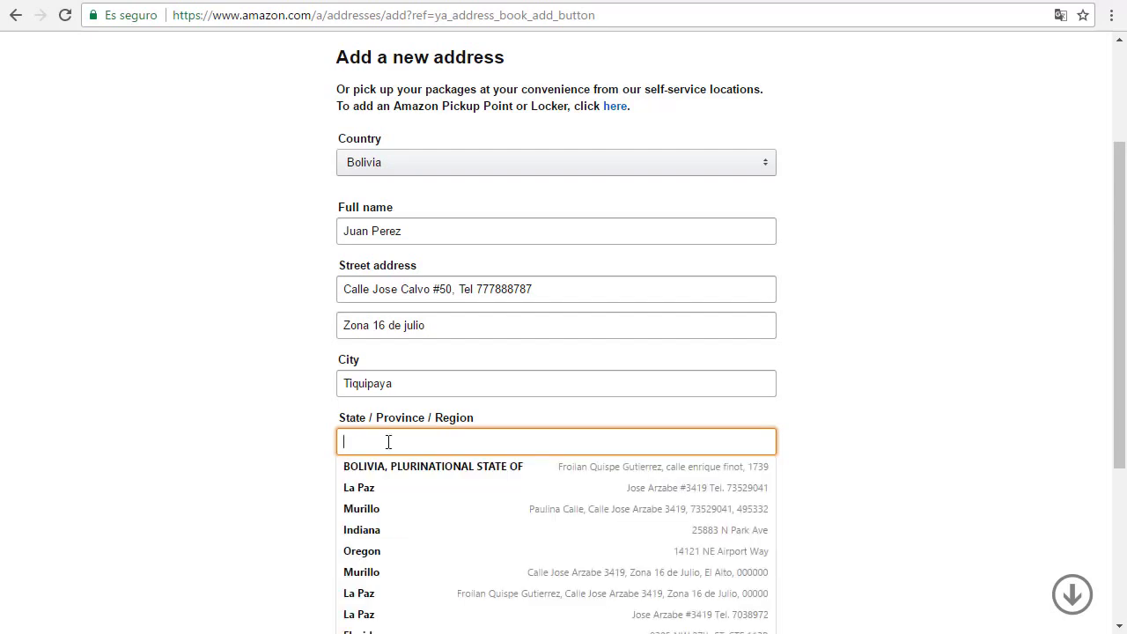
pyautogui.click(274, 388)
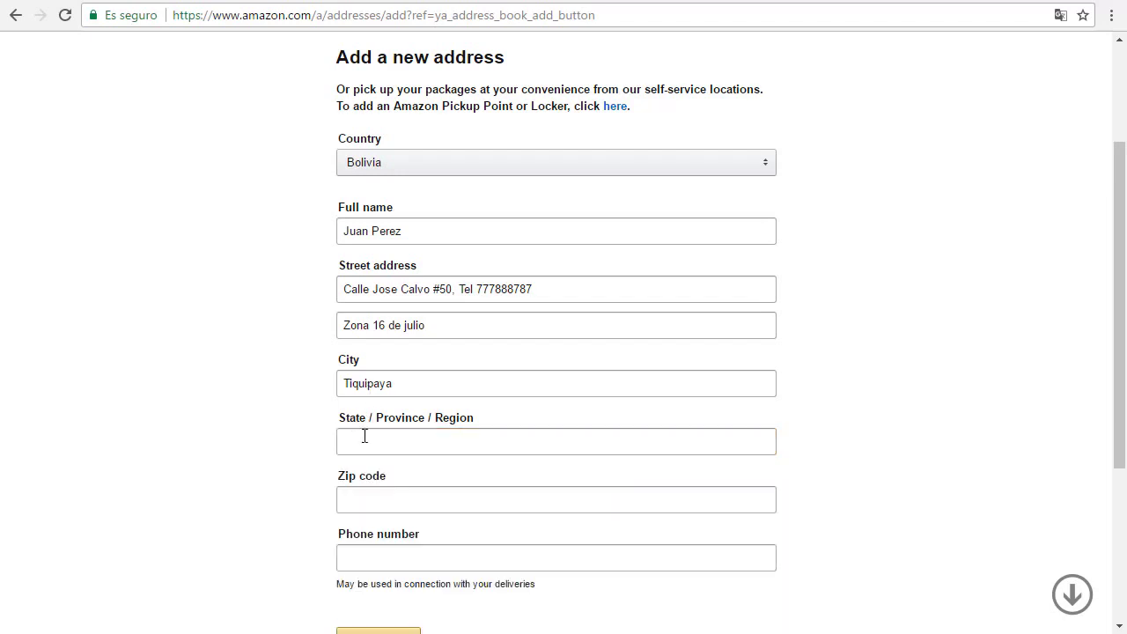
pyautogui.click(364, 435)
pyautogui.write('Cocha')
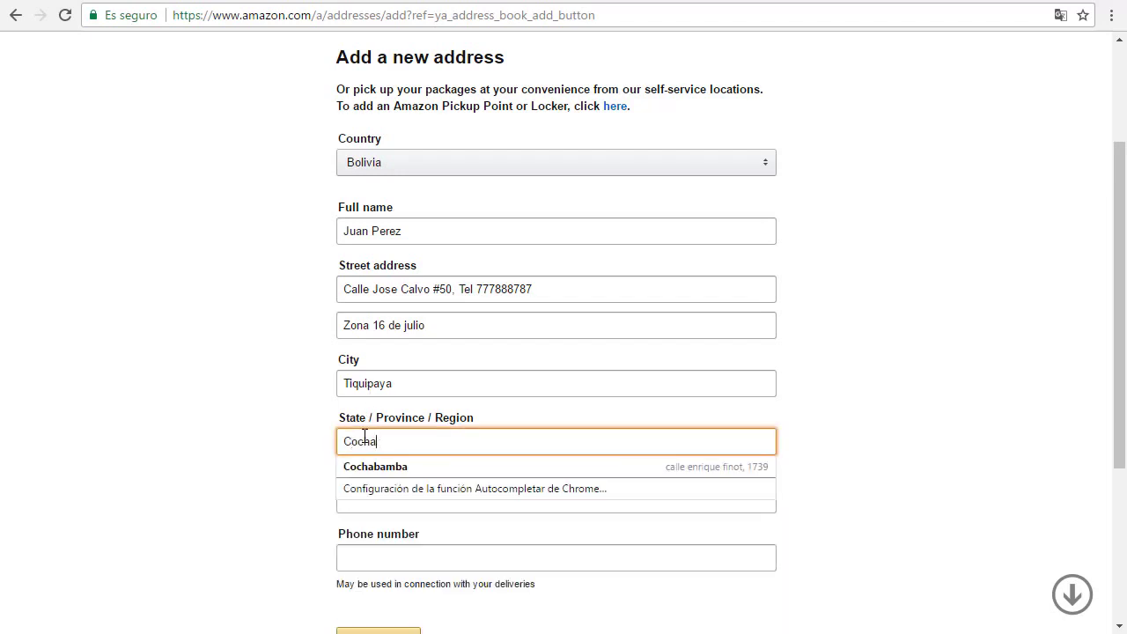
pyautogui.write('bamba')
pyautogui.click(329, 443)
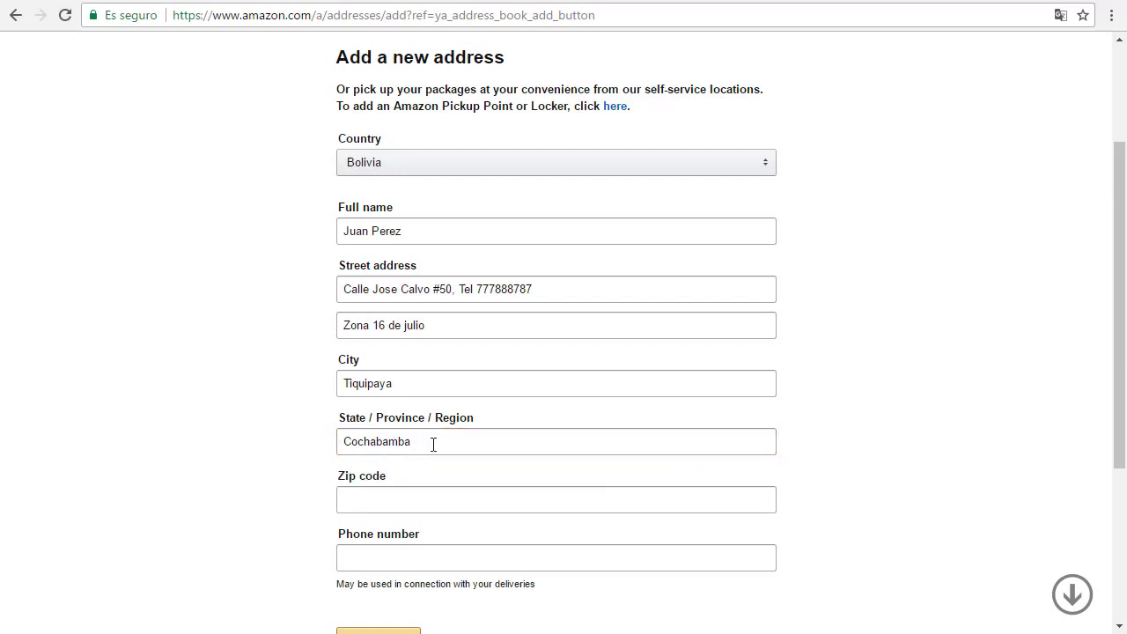
pyautogui.click(371, 500)
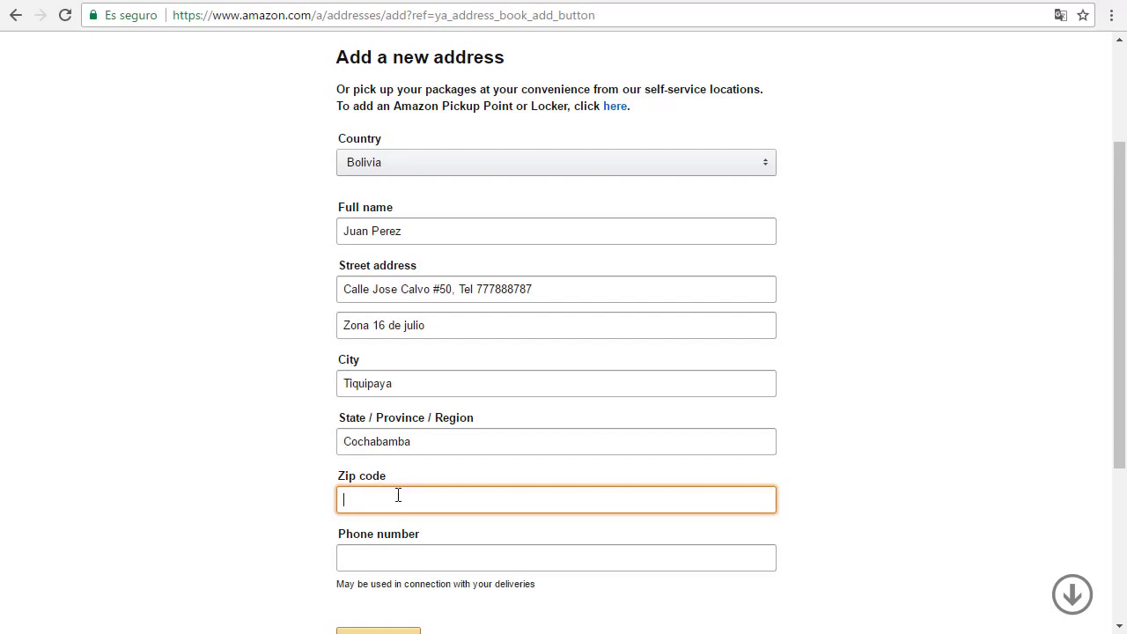
# Step: Enter zip code 00000 and a phone number starting with the 591 prefix
pyautogui.click(302, 491)
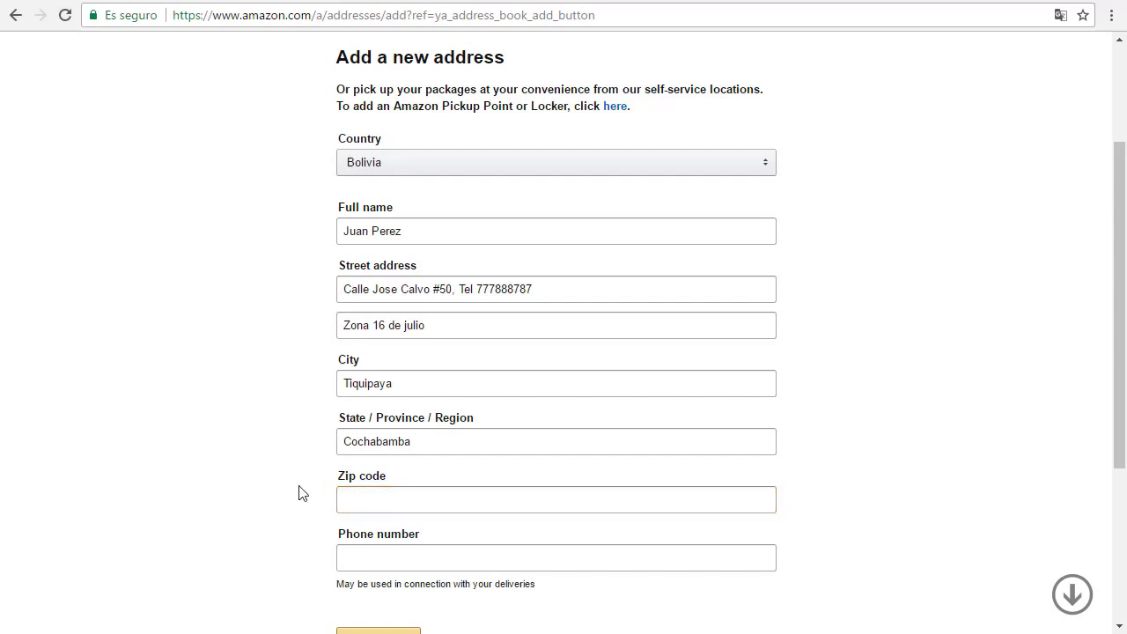
pyautogui.click(394, 490)
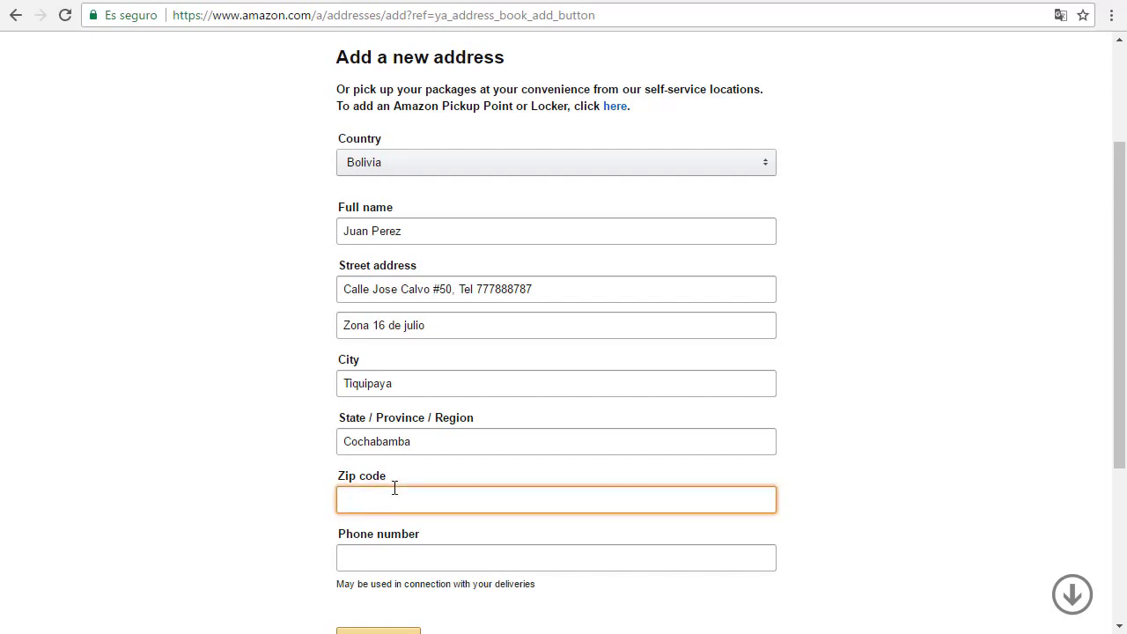
pyautogui.write('0000')
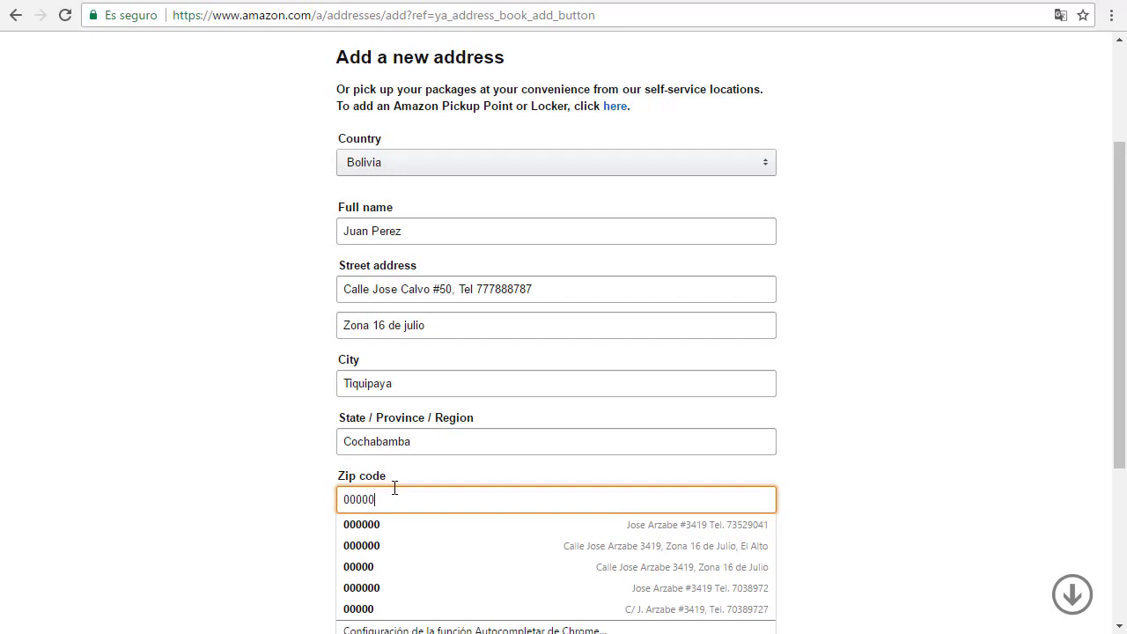
pyautogui.write('0')
pyautogui.click(271, 482)
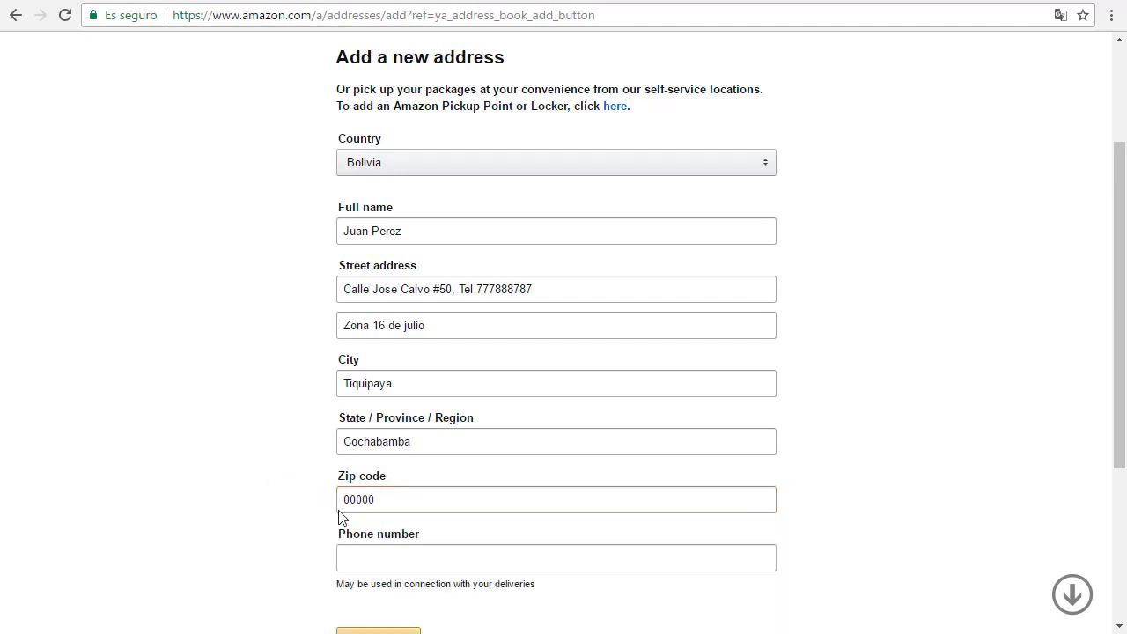
pyautogui.scroll(-2, 377, 504)
pyautogui.click(353, 381)
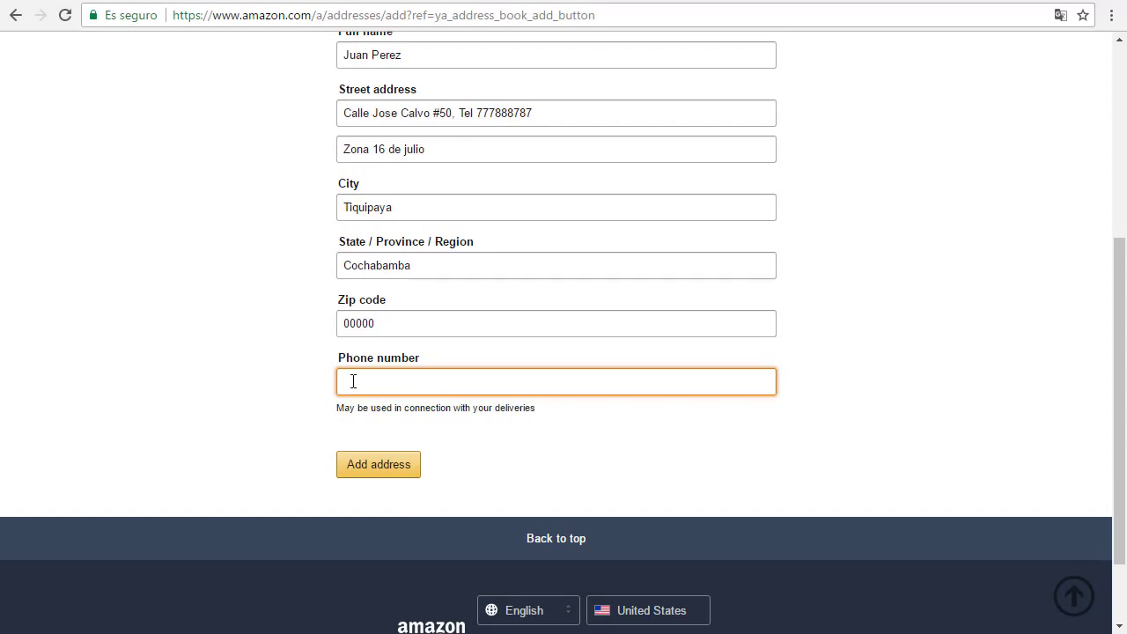
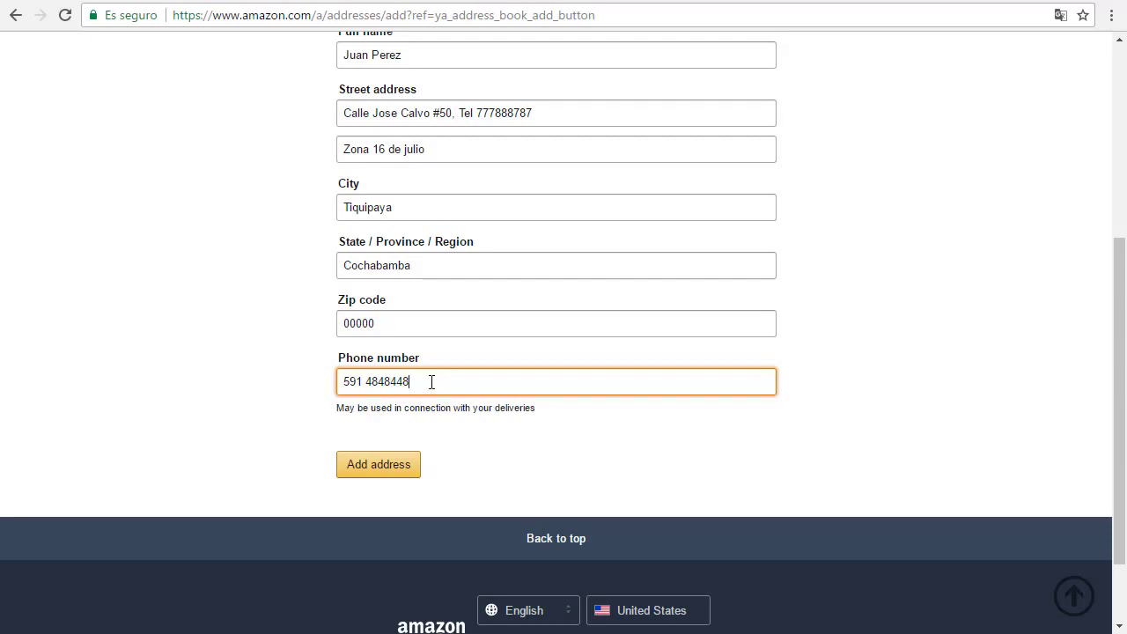
pyautogui.scroll(3, 431, 381)
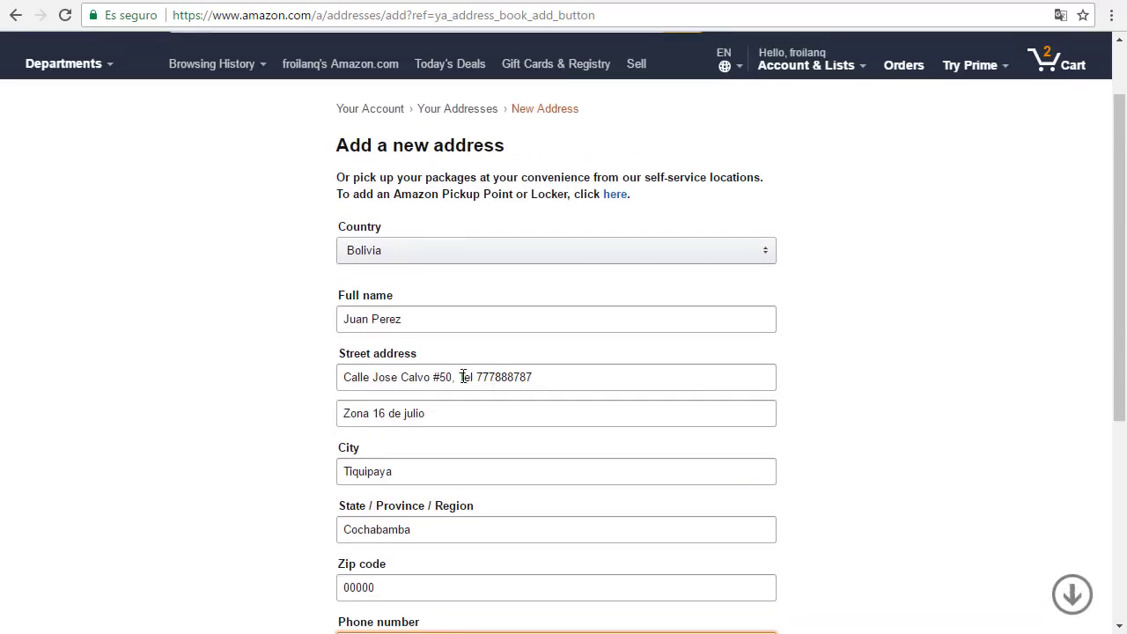
# Step: Delete the last two digits of the phone number in the Street address line
pyautogui.moveTo(461, 376); pyautogui.dragTo(576, 375)
pyautogui.click(545, 379)
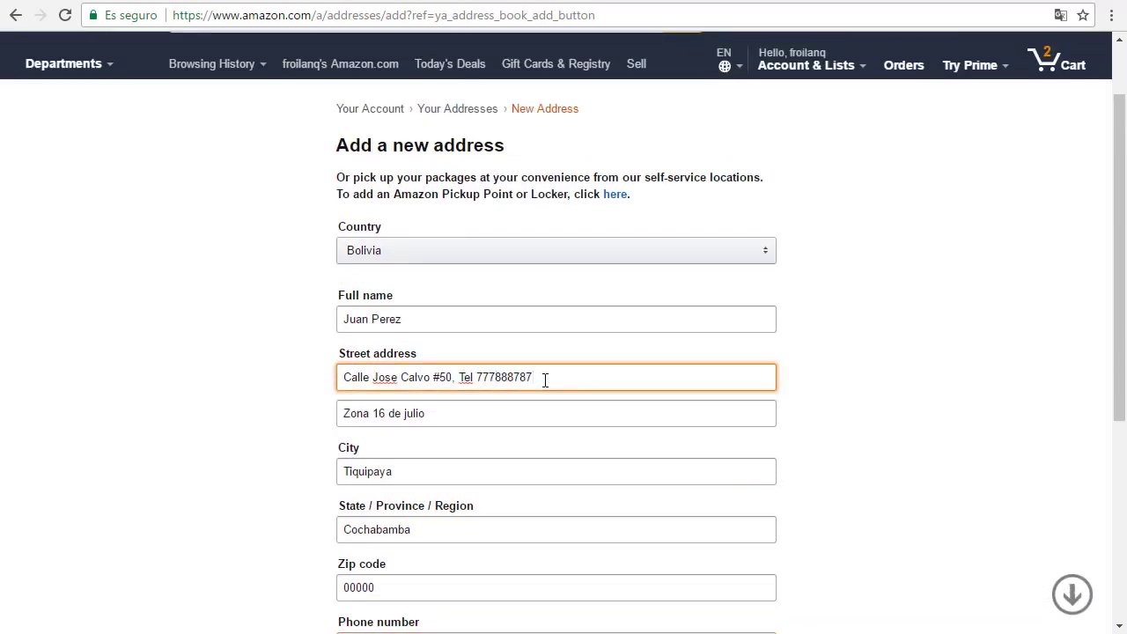
pyautogui.press('BackSpace')
pyautogui.press('BackSpace')
pyautogui.click(224, 353)
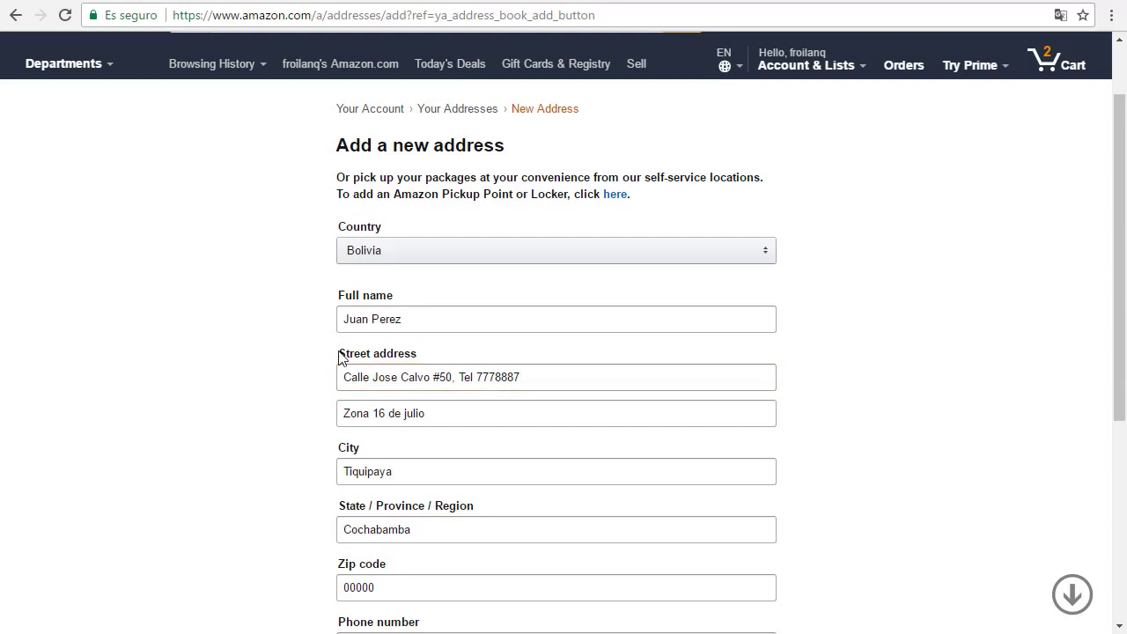
pyautogui.scroll(-1, 428, 449)
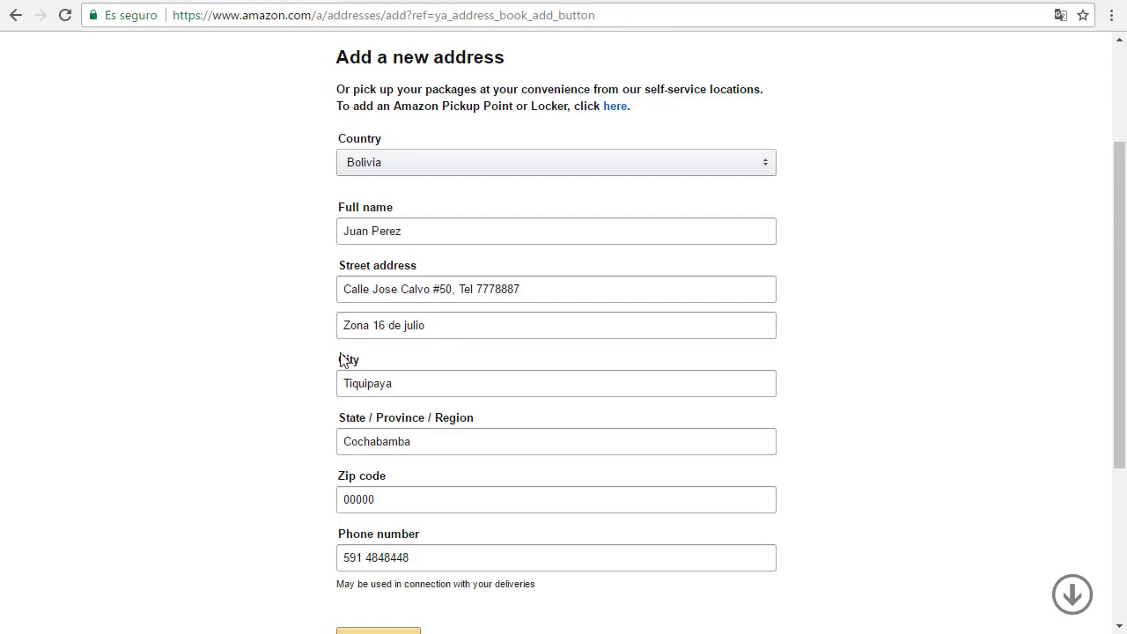
pyautogui.doubleClick(390, 557)
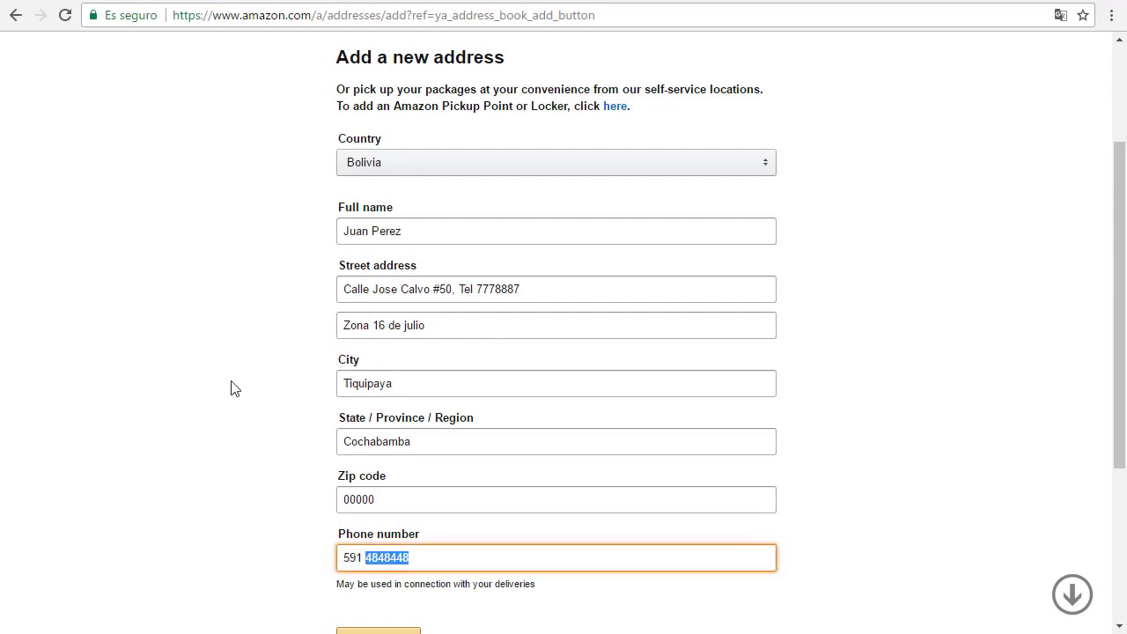
pyautogui.click(231, 388)
# Step: Recheck the street address text, then switch to the eBay tab
pyautogui.scroll(1, 244, 382)
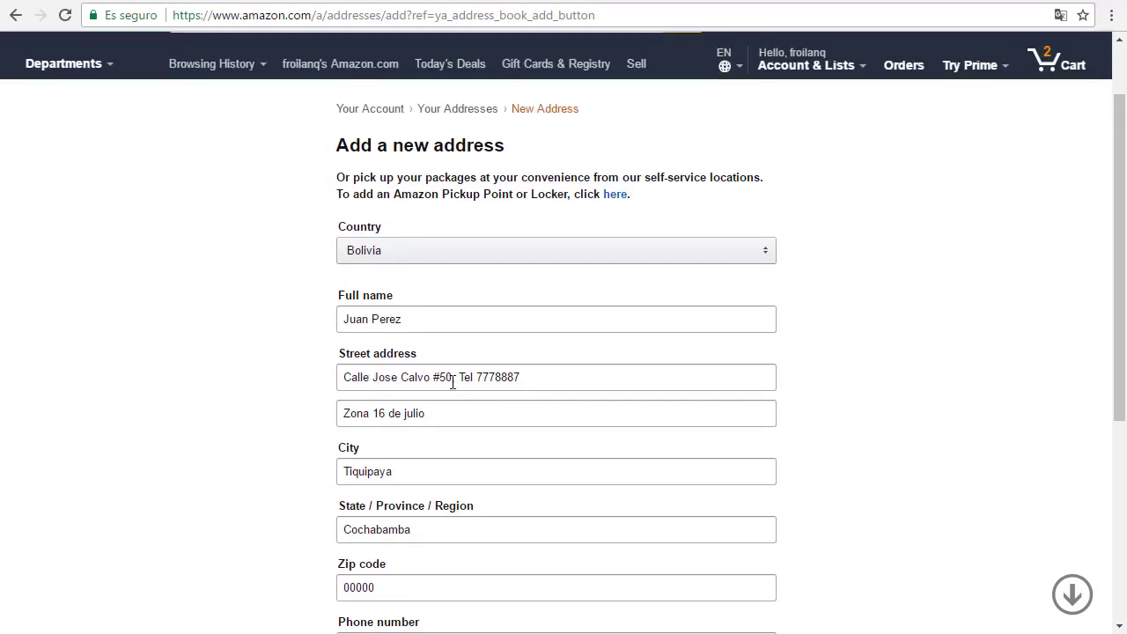
pyautogui.click(435, 379)
pyautogui.moveTo(471, 378); pyautogui.dragTo(483, 379)
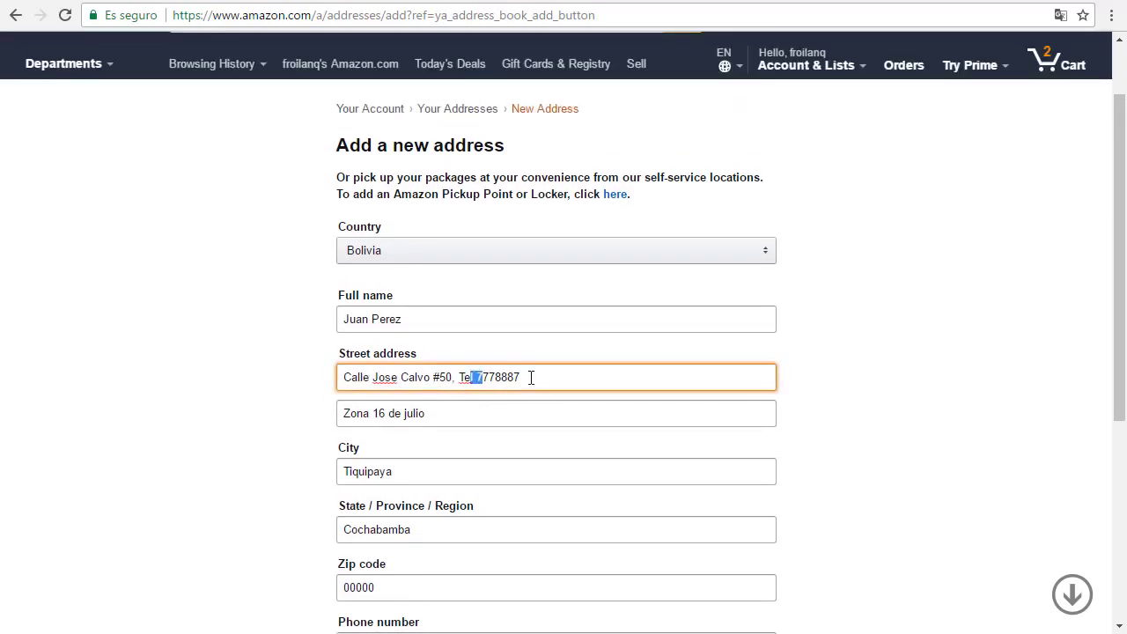
pyautogui.click(532, 377)
pyautogui.click(444, 407)
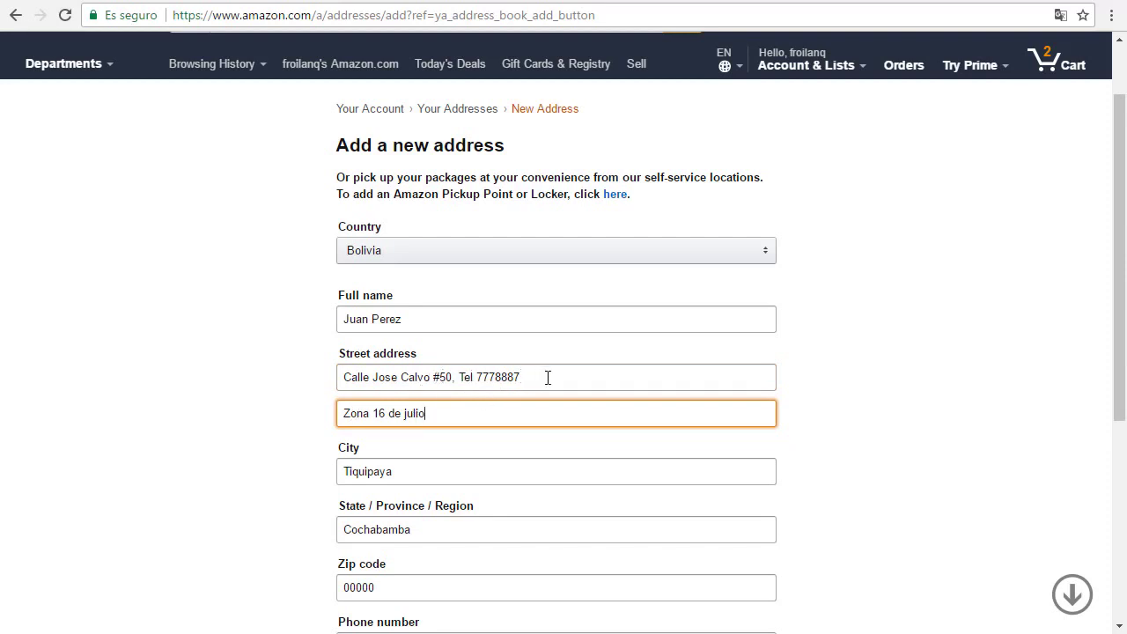
pyautogui.moveTo(548, 377); pyautogui.dragTo(264, 384)
pyautogui.click(264, 384)
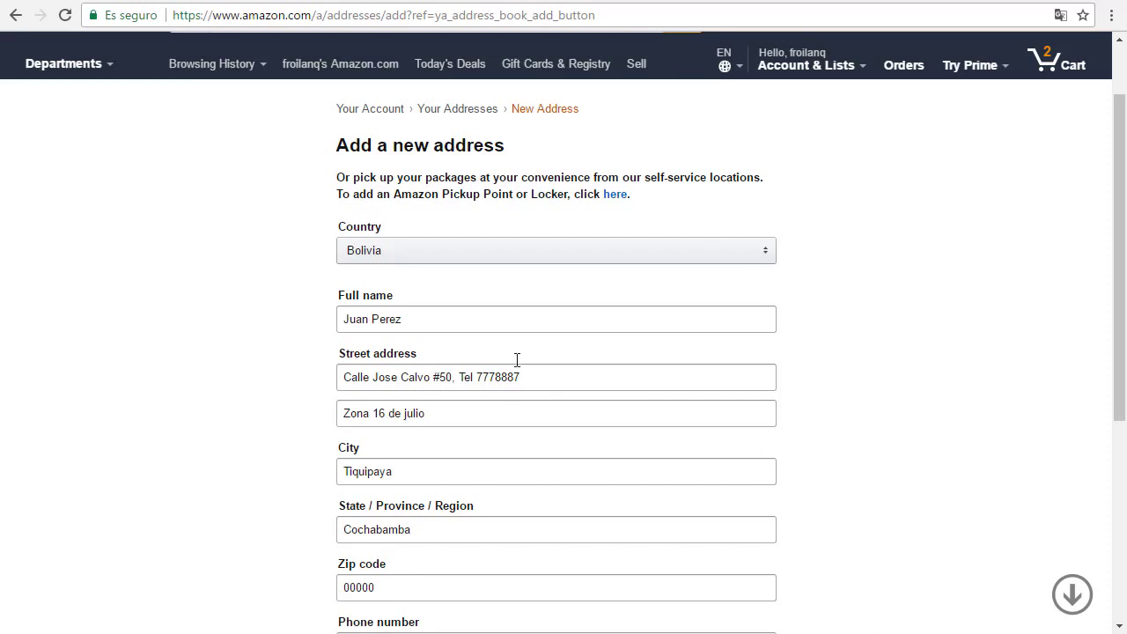
pyautogui.click(795, 4)
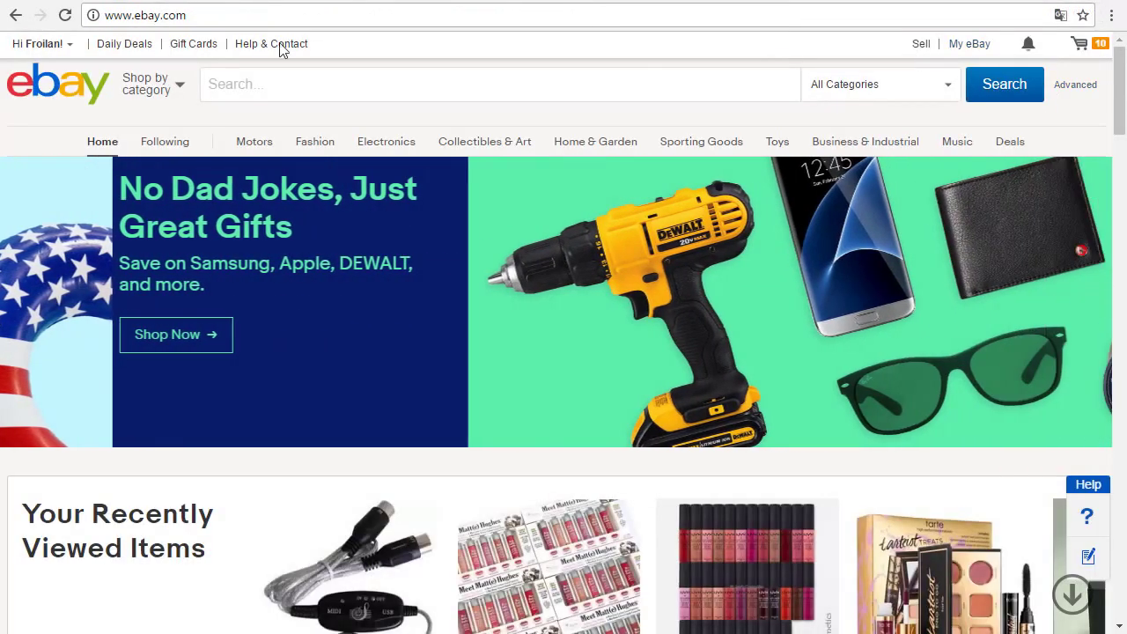
# Step: Go to Account settings > Addresses and view all shipping addresses
pyautogui.moveTo(35, 43)
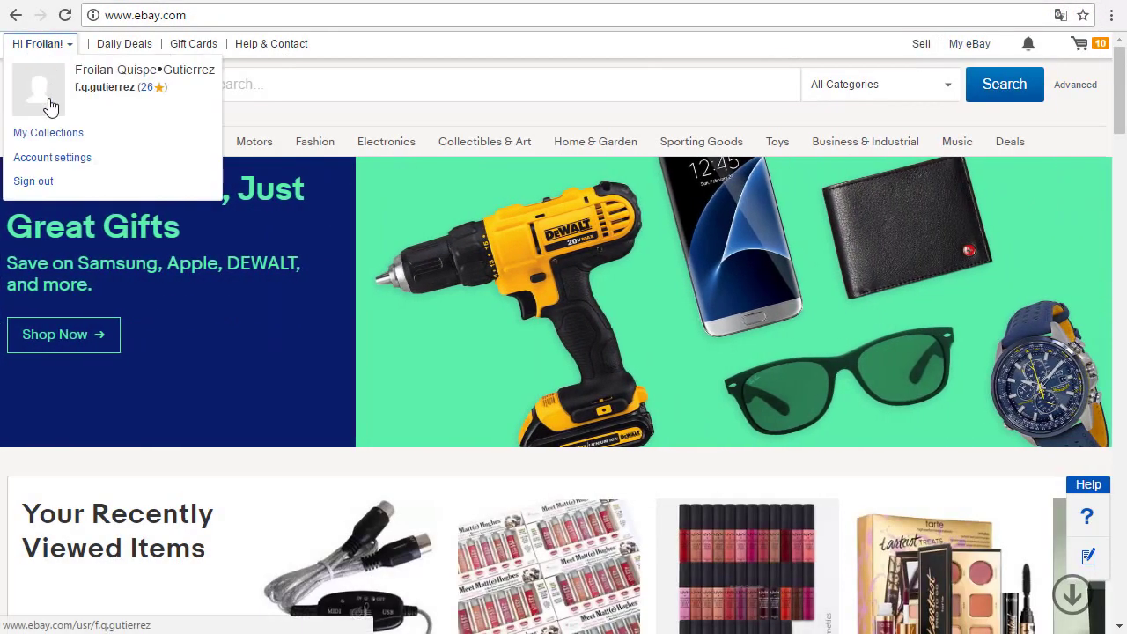
pyautogui.click(50, 167)
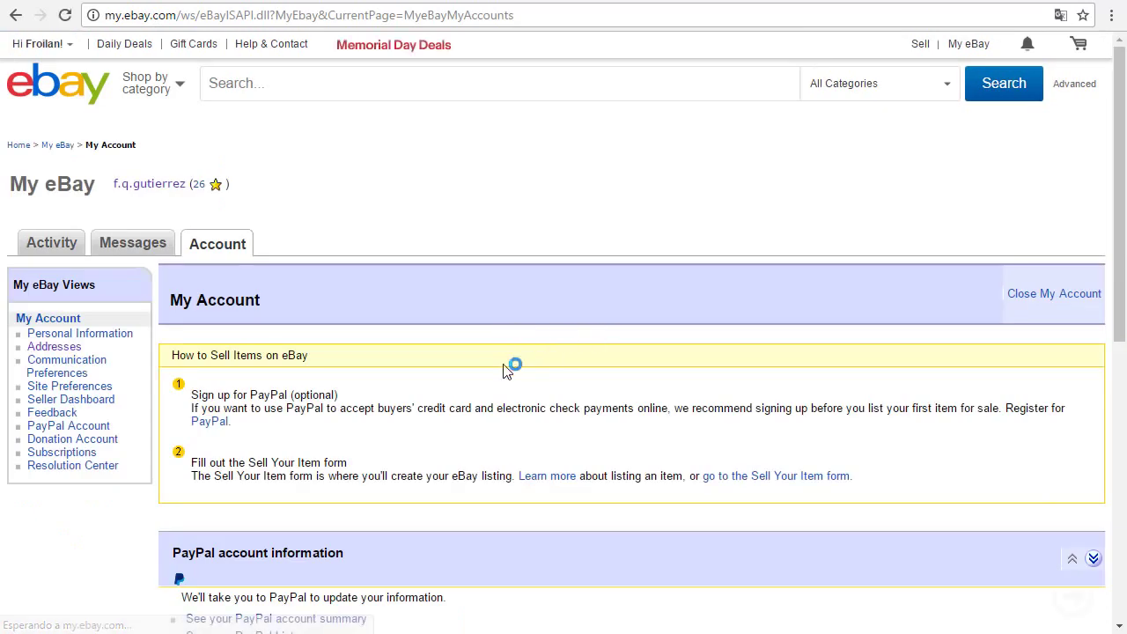
pyautogui.click(49, 347)
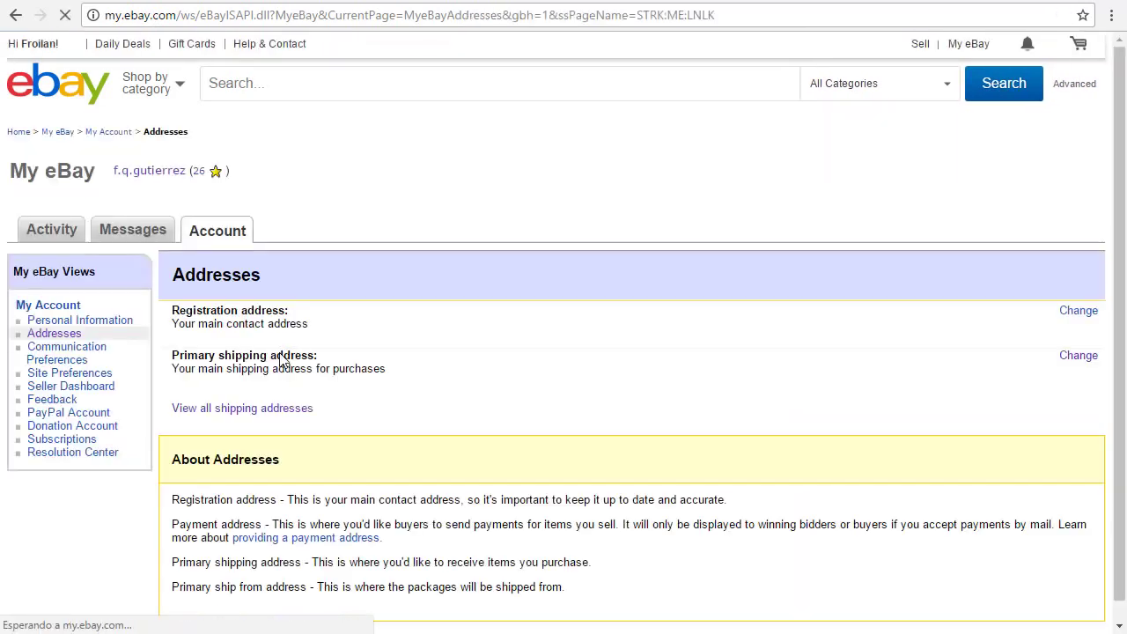
pyautogui.scroll(-1, 356, 386)
pyautogui.click(211, 319)
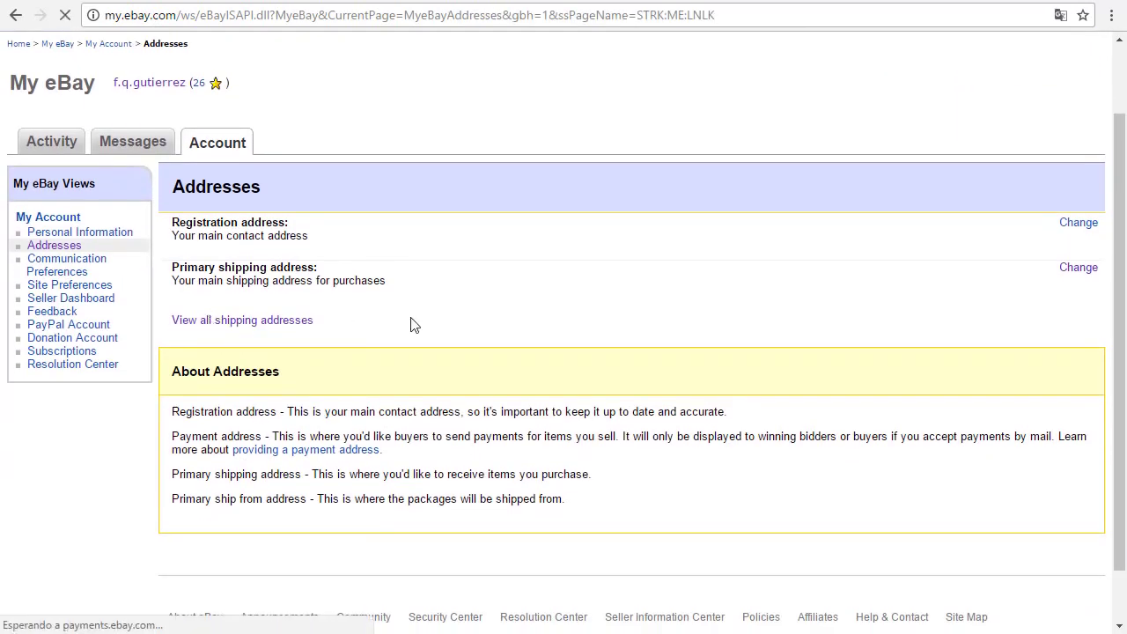
pyautogui.scroll(-4, 510, 327)
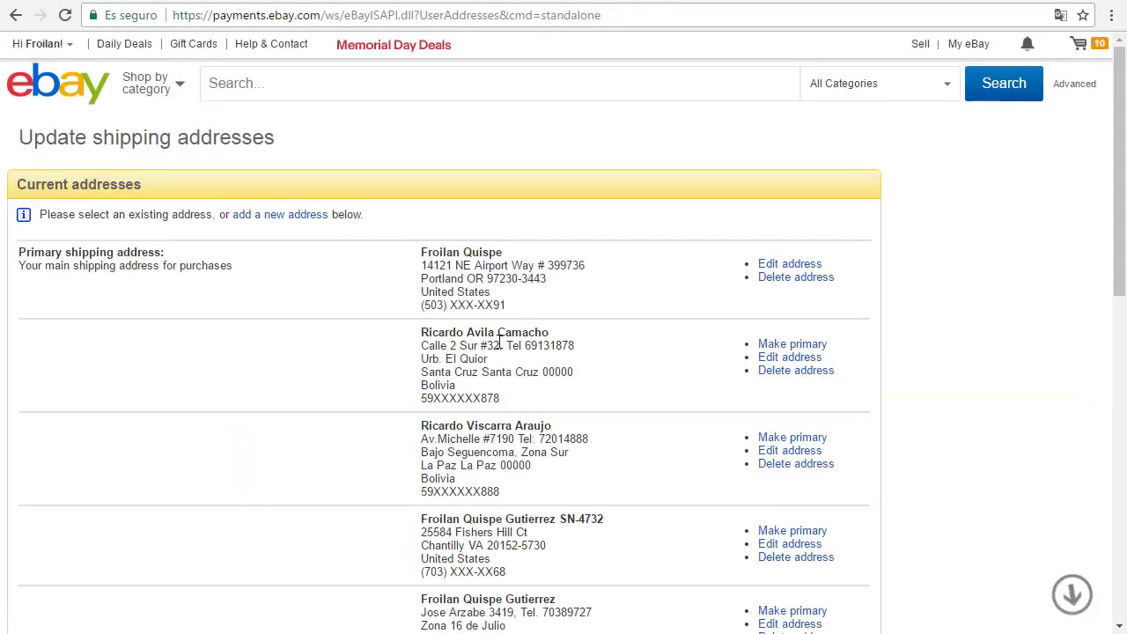
pyautogui.scroll(1, 495, 352)
pyautogui.scroll(-3, 493, 356)
pyautogui.scroll(4, 493, 356)
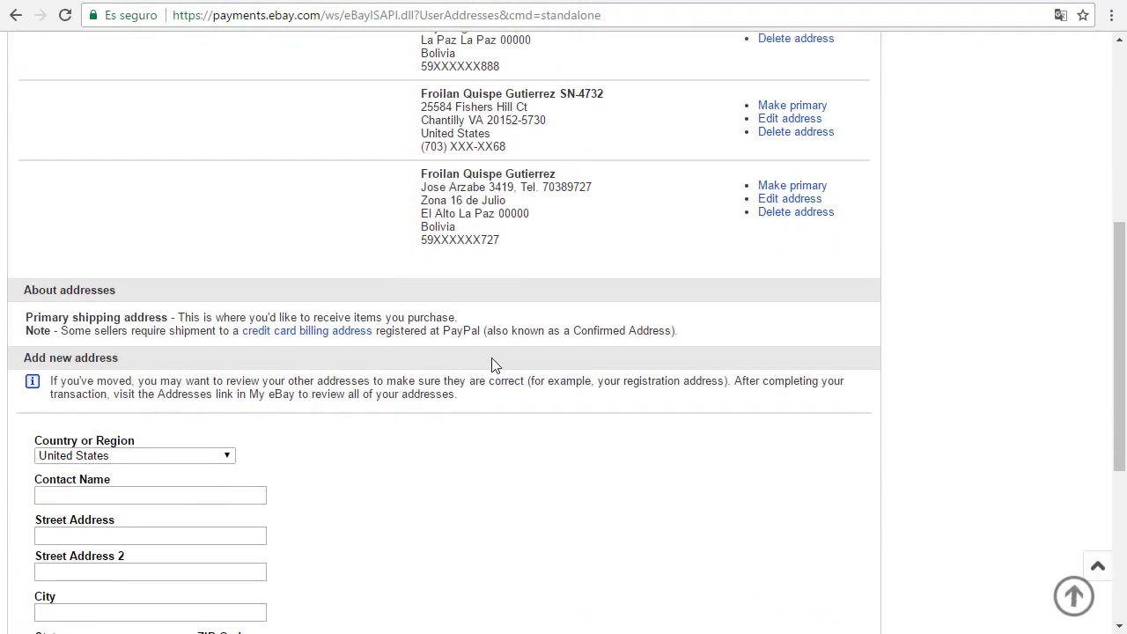
pyautogui.scroll(-6, 493, 359)
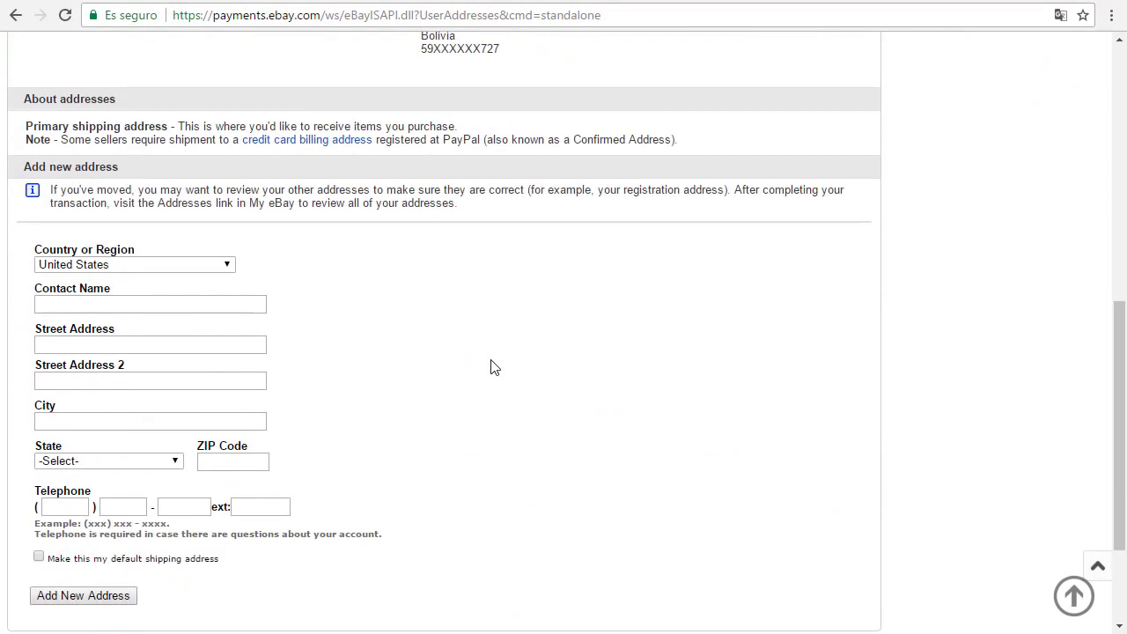
pyautogui.scroll(-2, 261, 310)
# Step: Choose Bolivia in the new address's Country or Region list
pyautogui.click(99, 100)
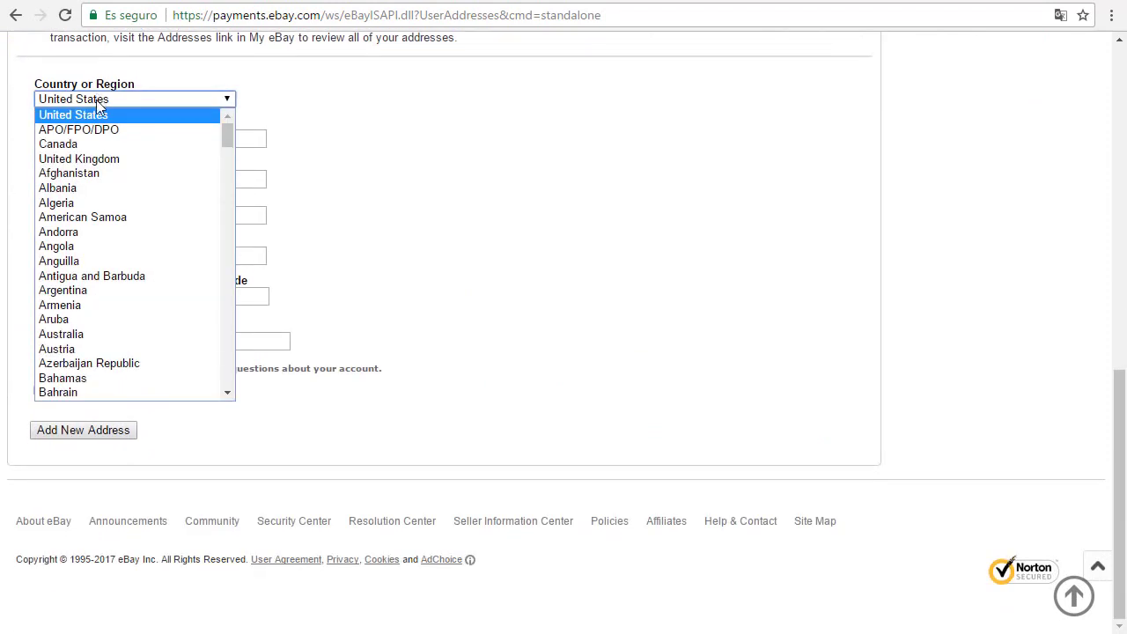
pyautogui.scroll(-10, 116, 252)
pyautogui.scroll(-8, 105, 264)
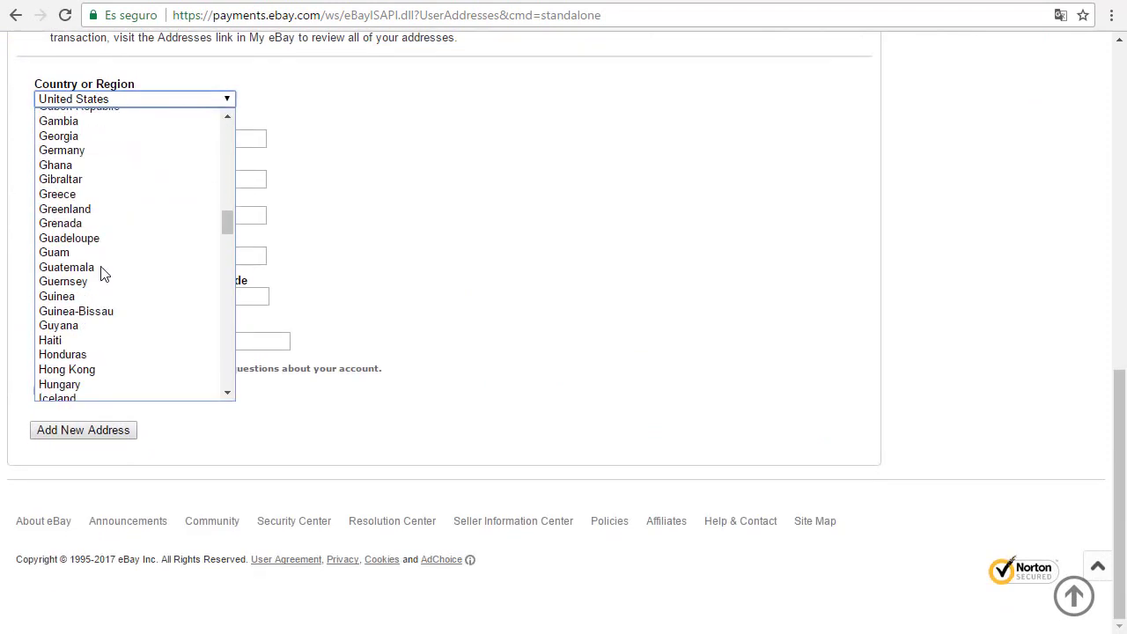
pyautogui.scroll(4, 100, 271)
pyautogui.scroll(8, 99, 266)
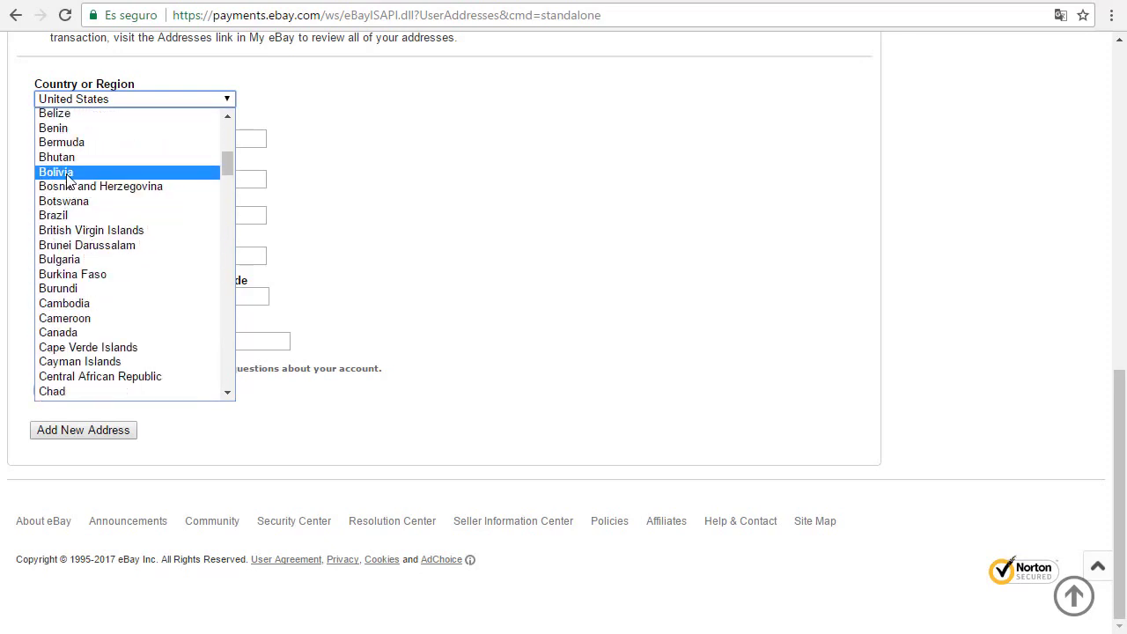
pyautogui.click(61, 171)
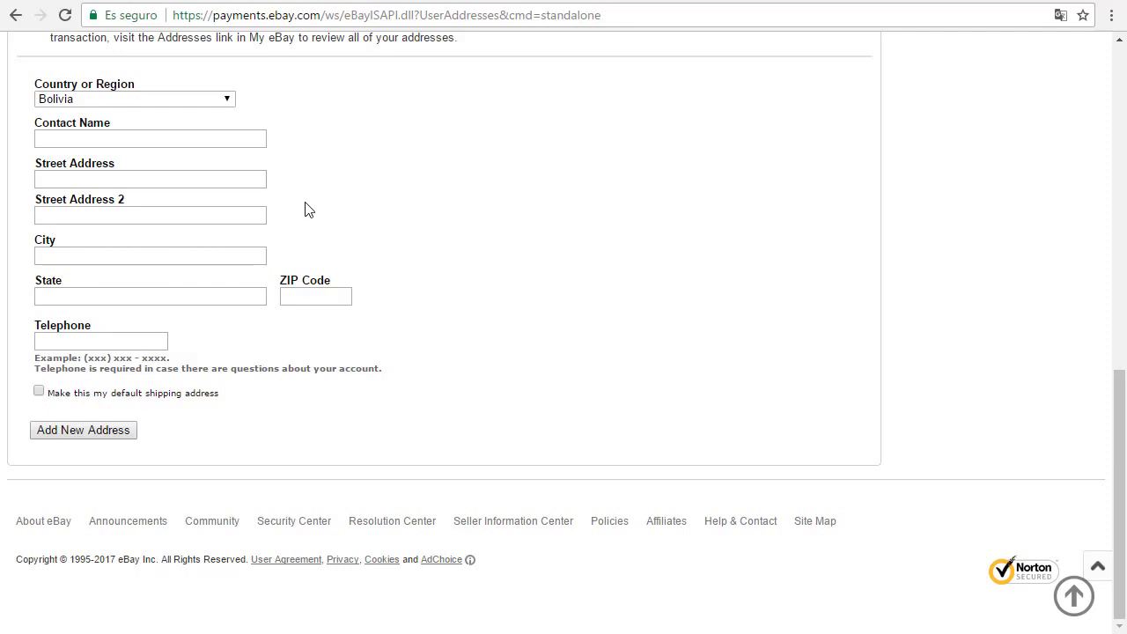
# Step: Replace 'ECOBOL' in the contact name field with the contact's name
pyautogui.click(78, 144)
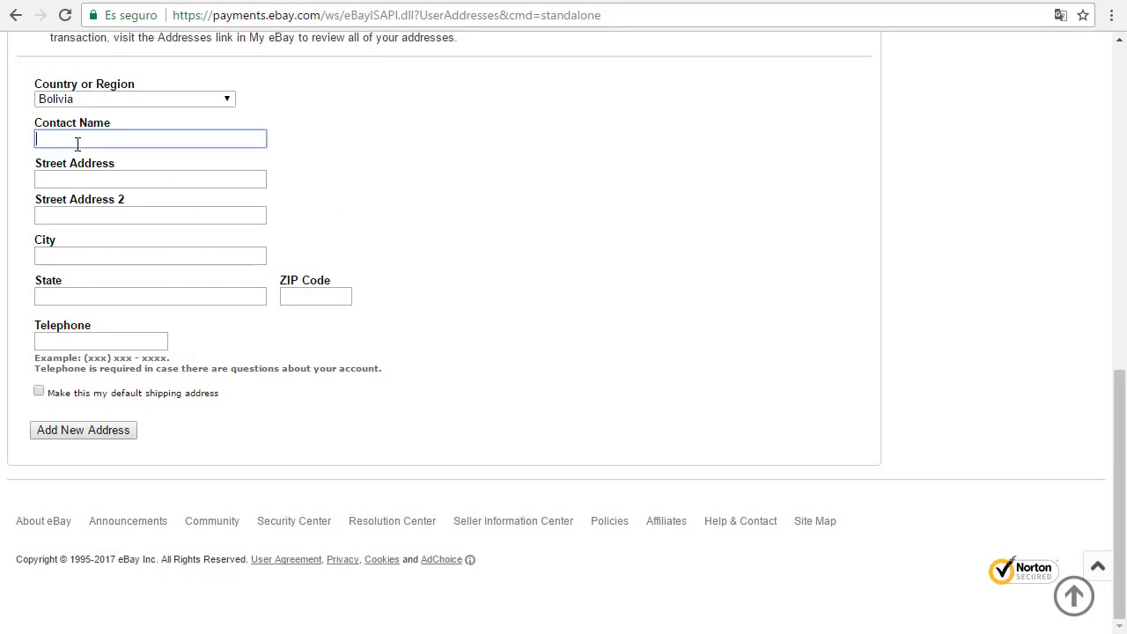
pyautogui.write('ECOBOL')
pyautogui.doubleClick(77, 143)
pyautogui.click(118, 144)
pyautogui.moveTo(118, 143); pyautogui.dragTo(35, 143)
# Step: Enter 'ECOBOL La Paz' as the street address, correcting the typos
pyautogui.click(76, 177)
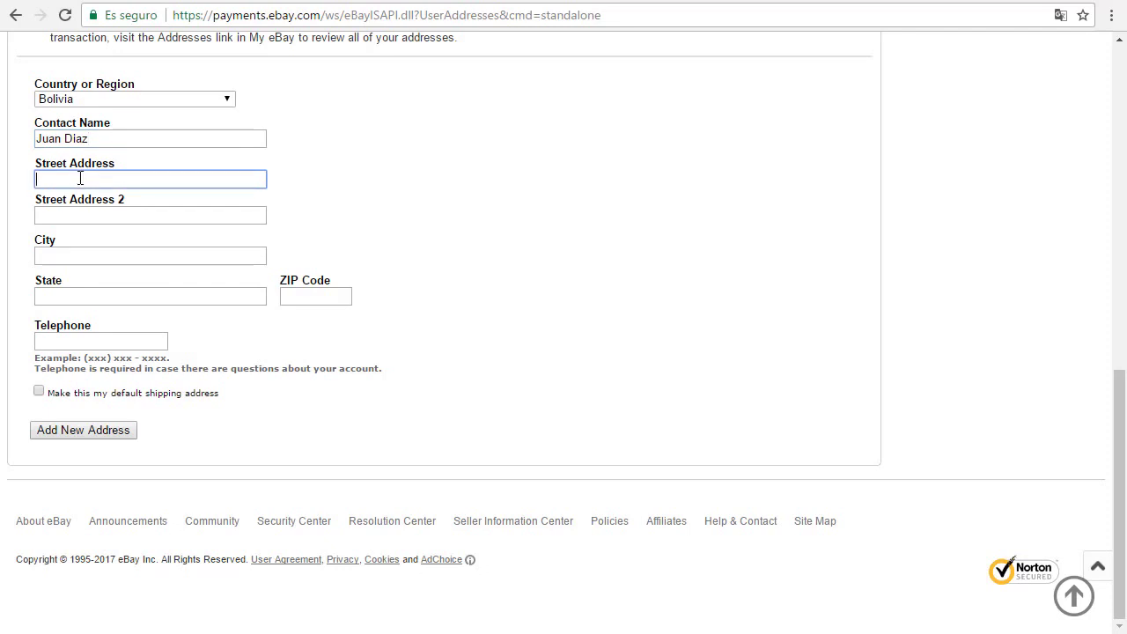
pyautogui.write('ECOBOL La PA')
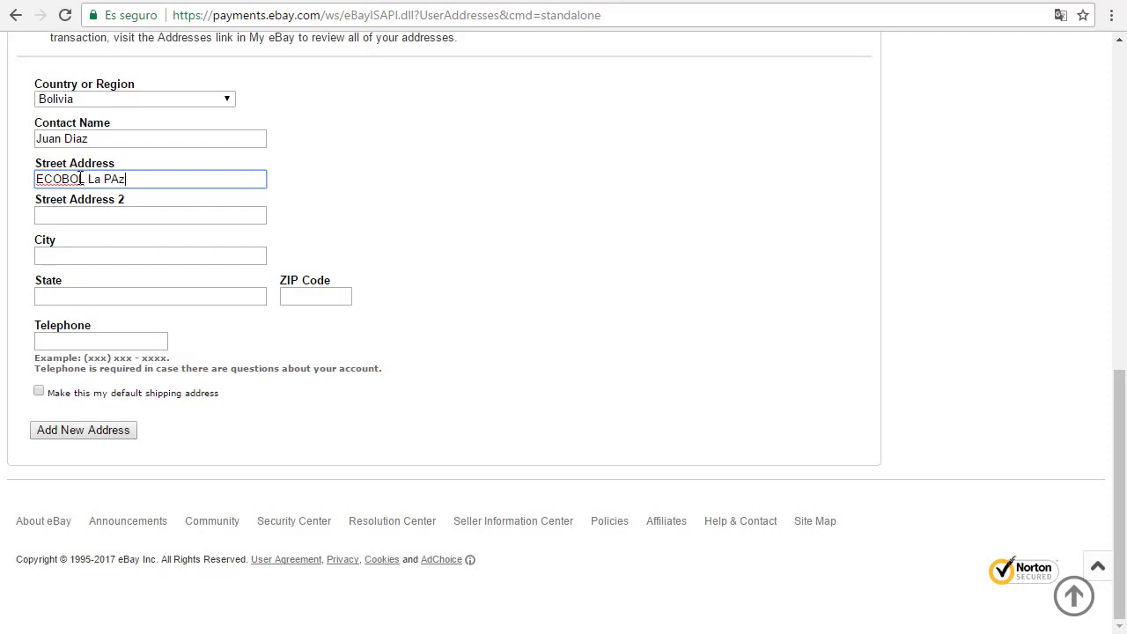
pyautogui.press('BackSpace')
pyautogui.write('az')
pyautogui.click(104, 217)
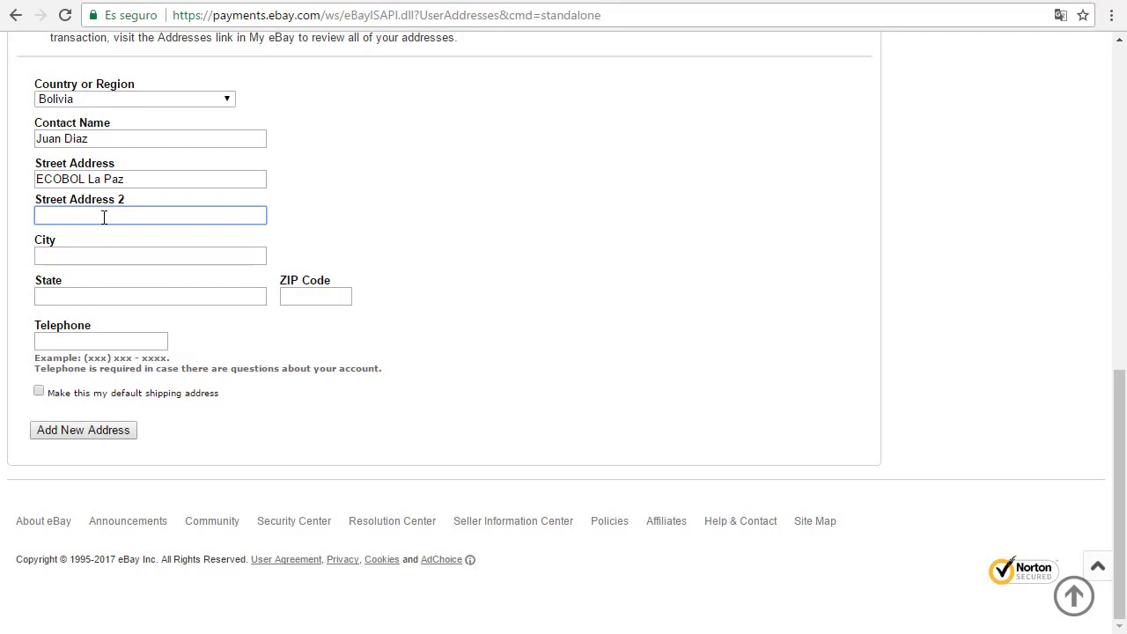
# Step: Type 'Tel' and the contact's phone number on Street Address 2
pyautogui.moveTo(136, 180); pyautogui.dragTo(32, 182)
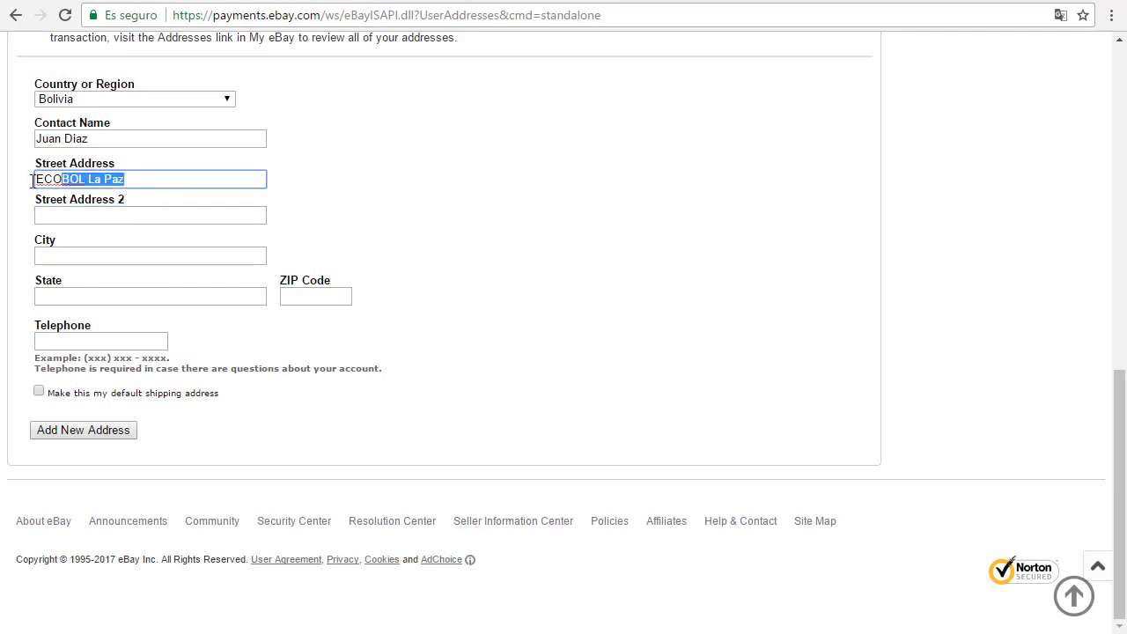
pyautogui.click(160, 217)
pyautogui.write('T')
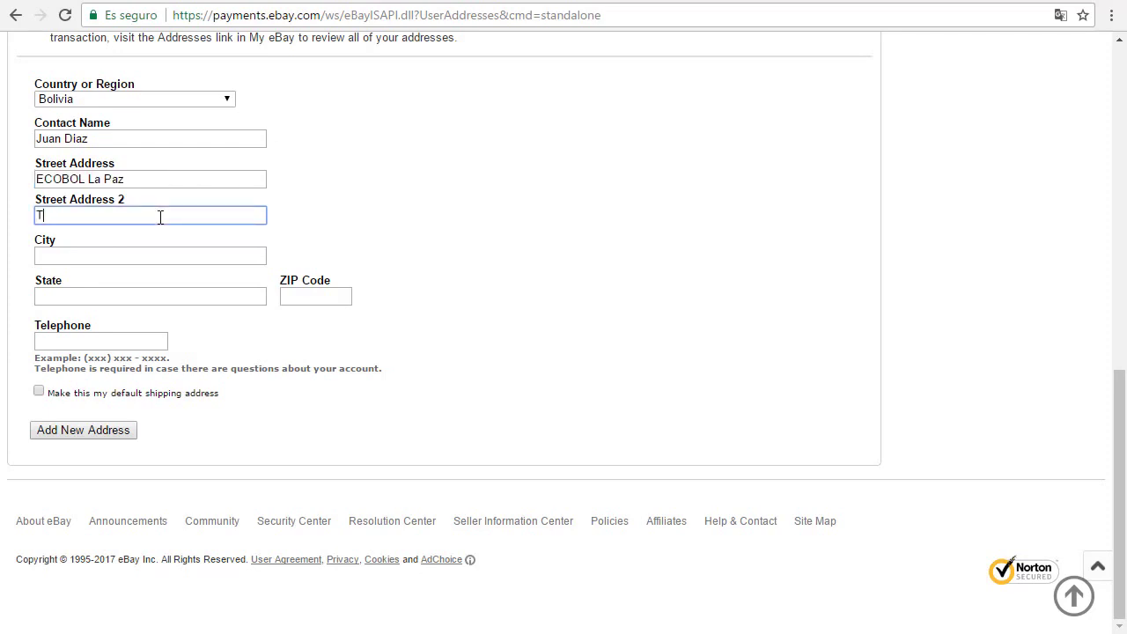
pyautogui.write('el 78778878')
# Step: Review the telephone, street address and contact name fields
pyautogui.click(117, 343)
pyautogui.moveTo(36, 329); pyautogui.dragTo(116, 331)
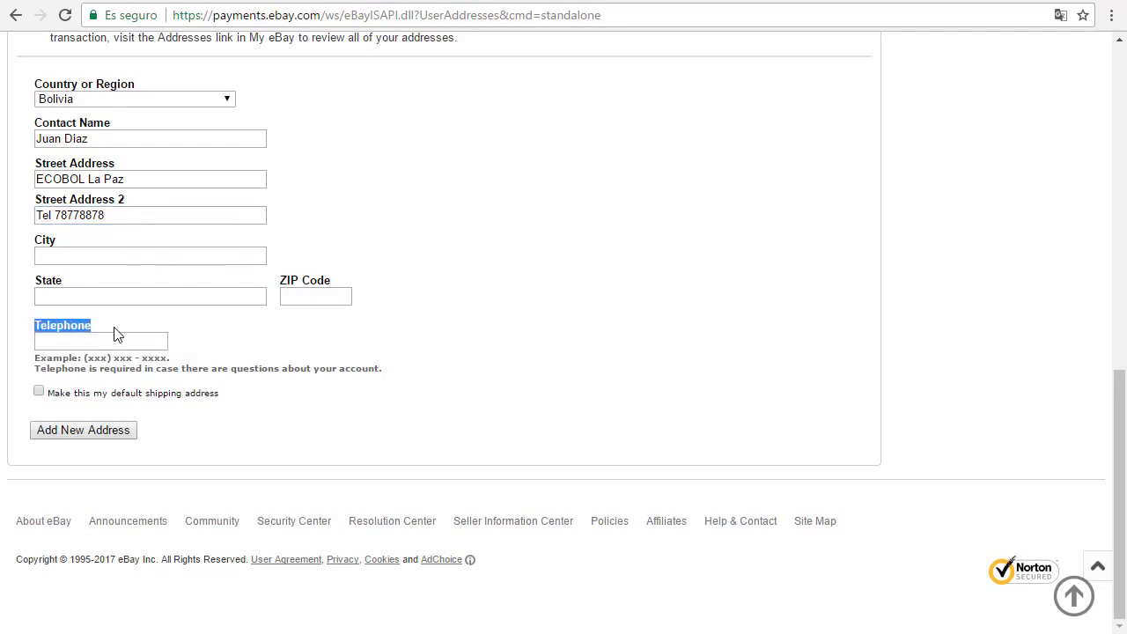
pyautogui.click(115, 332)
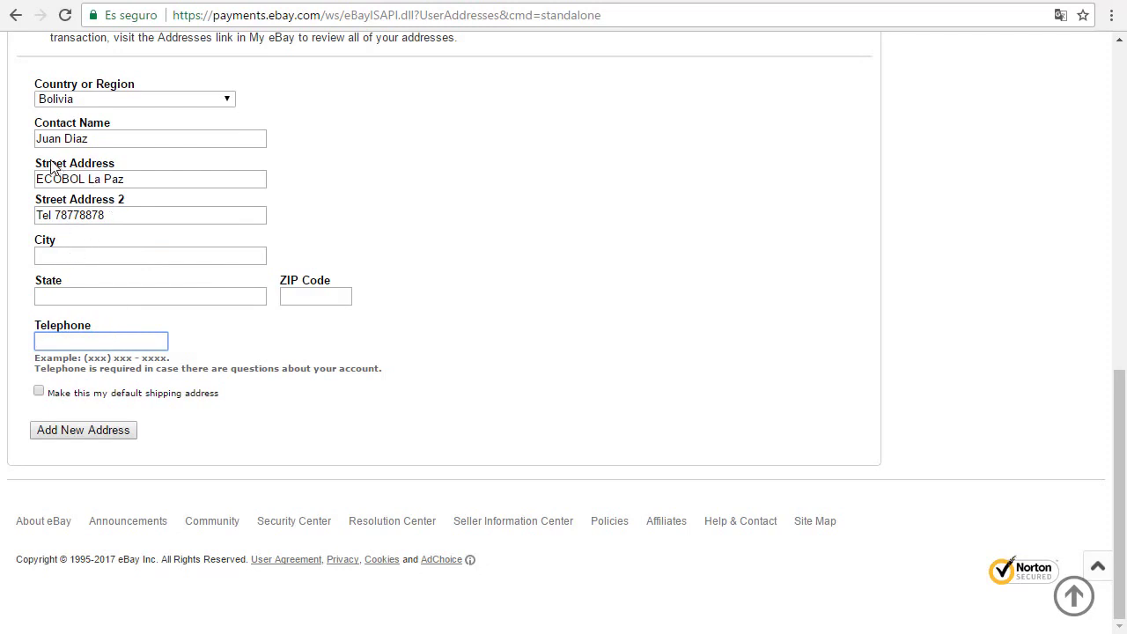
pyautogui.moveTo(50, 164); pyautogui.dragTo(115, 209)
pyautogui.click(100, 214)
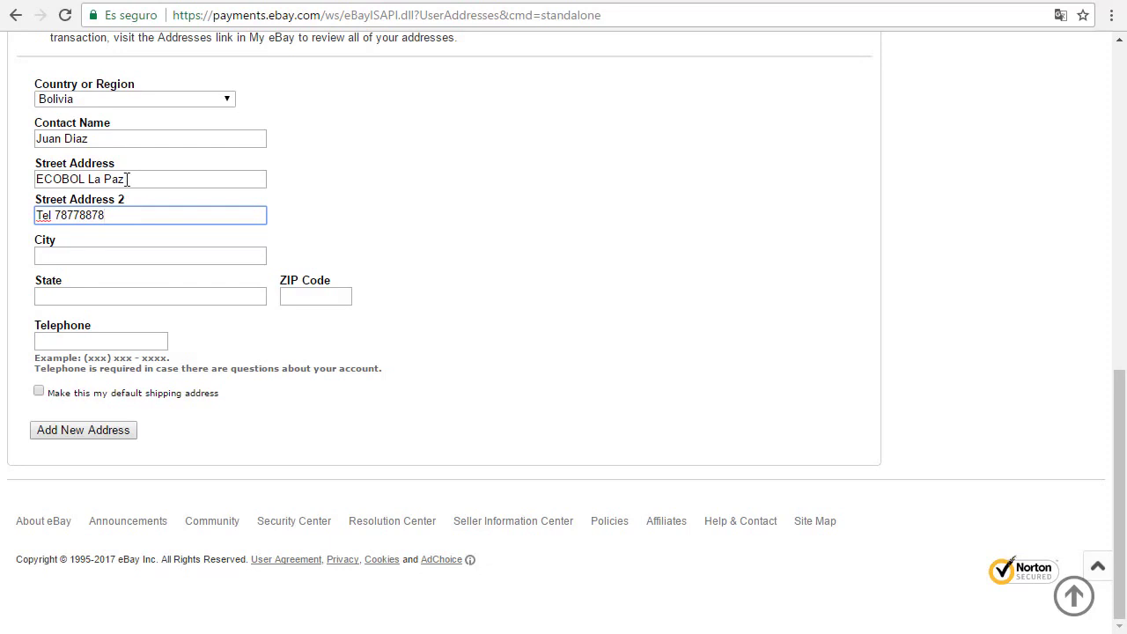
pyautogui.moveTo(141, 180); pyautogui.dragTo(25, 179)
pyautogui.click(66, 344)
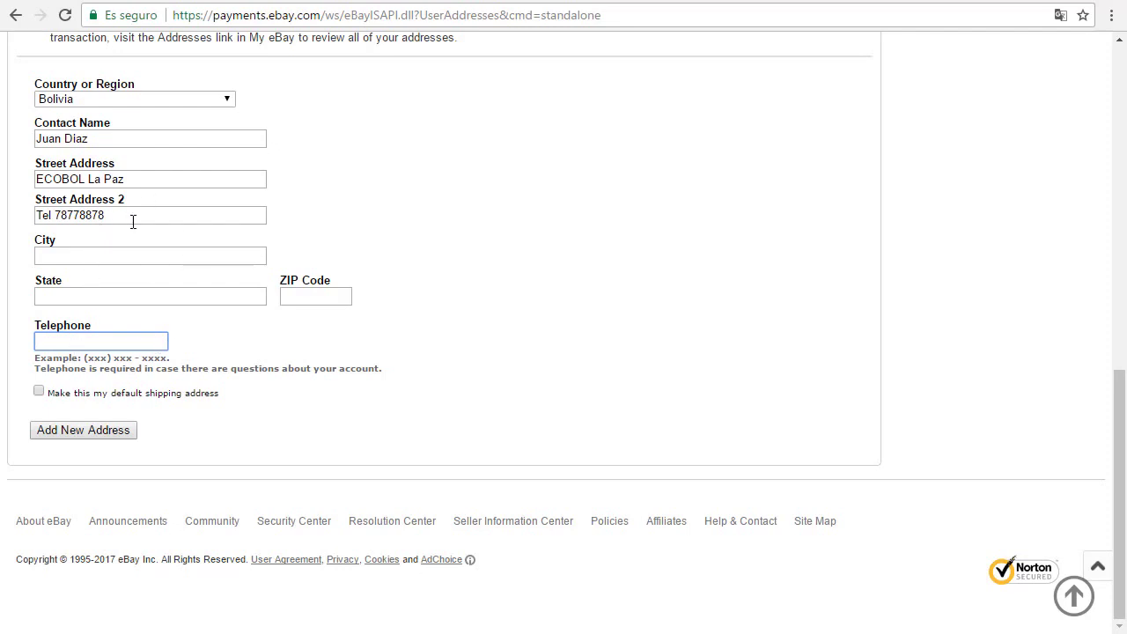
pyautogui.click(118, 139)
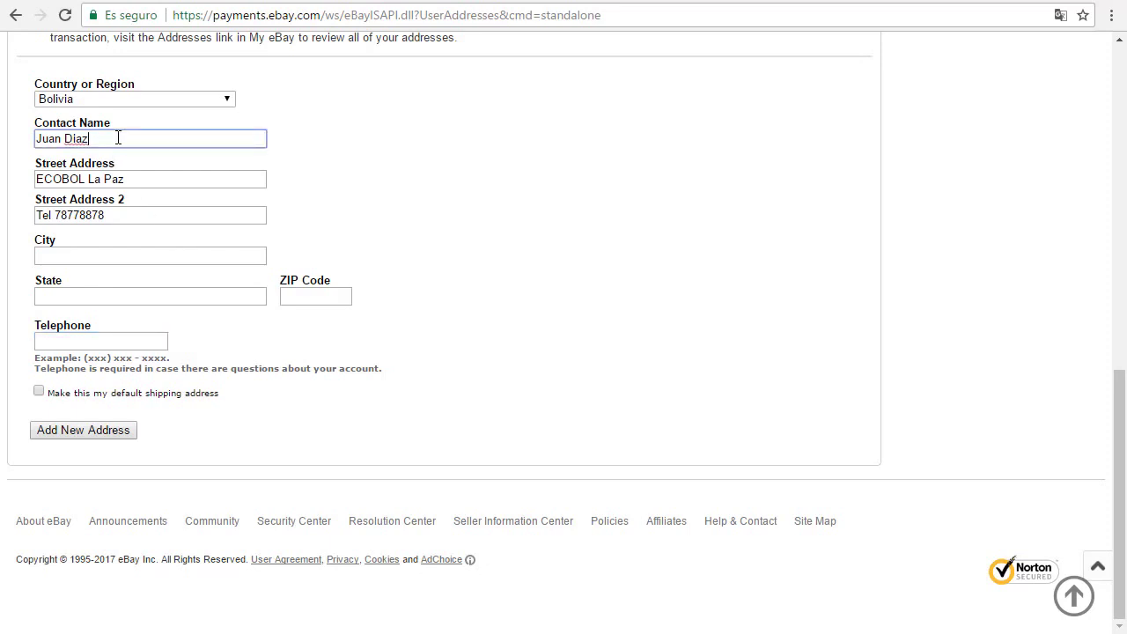
pyautogui.moveTo(117, 138); pyautogui.dragTo(6, 137)
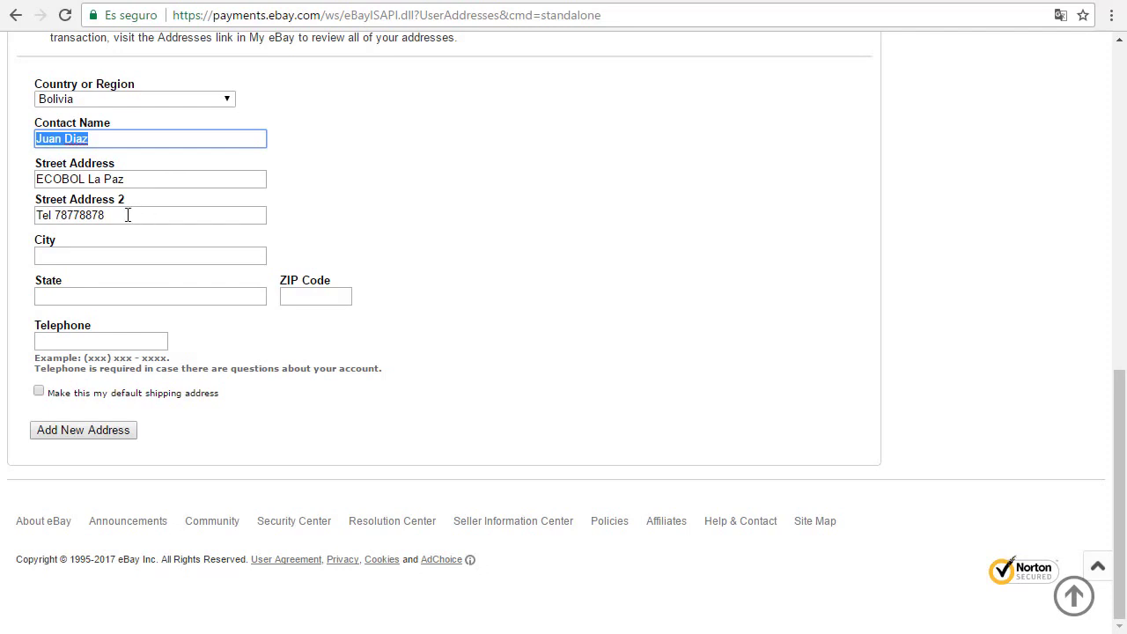
# Step: Set both City and State to La Paz, fixing the city's capitalisation
pyautogui.click(50, 215)
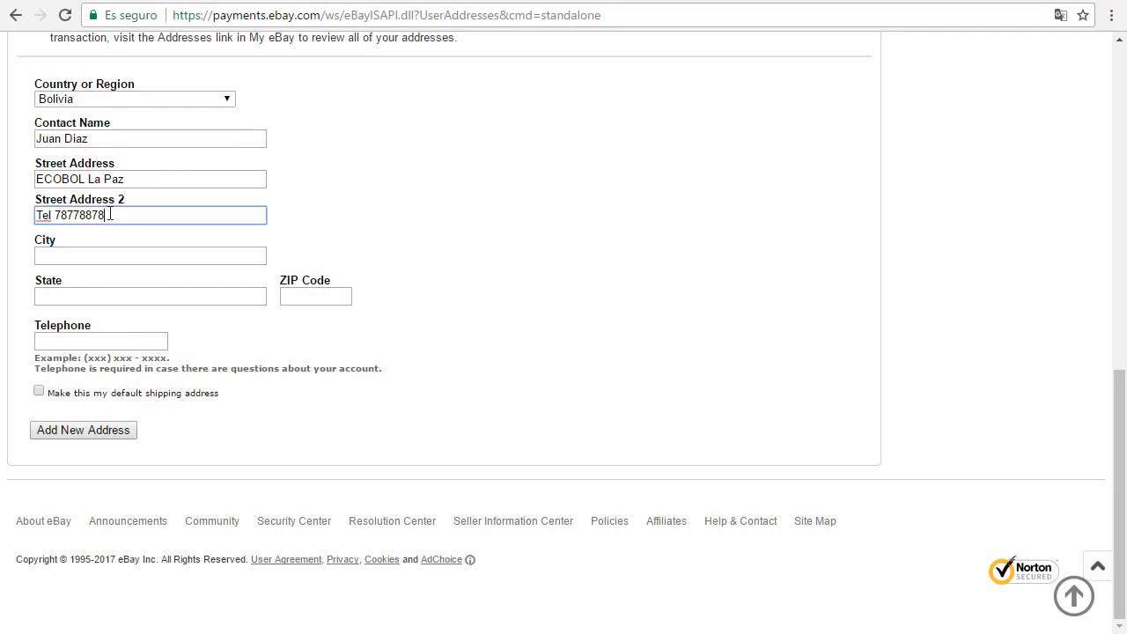
pyautogui.tripleClick(123, 217)
pyautogui.click(106, 220)
pyautogui.click(85, 256)
pyautogui.write('La PAz')
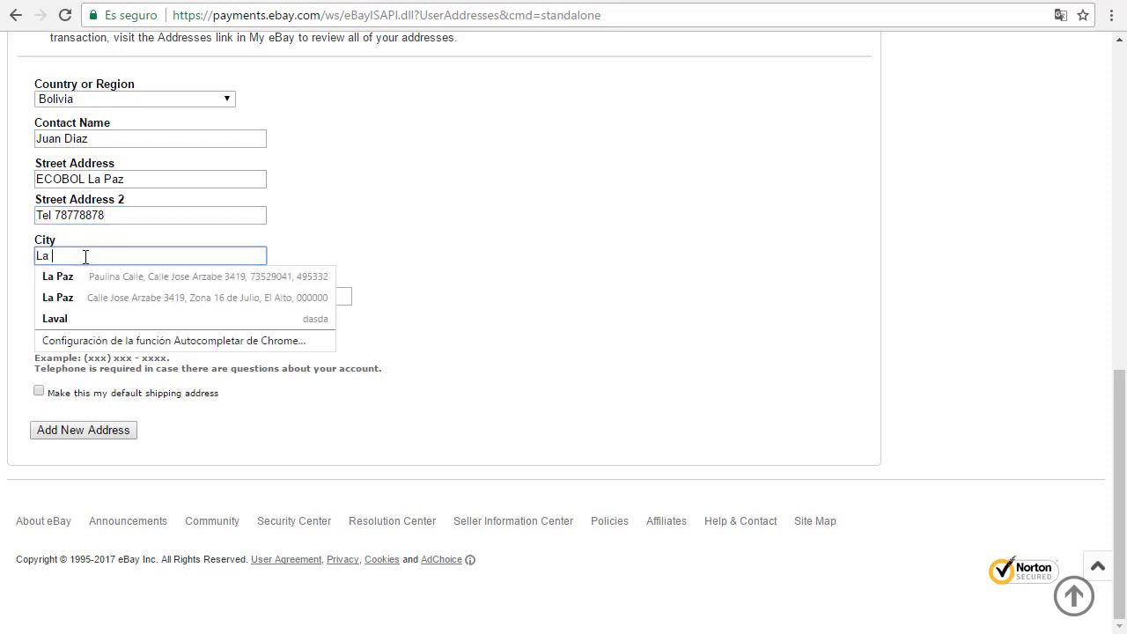
pyautogui.click(106, 296)
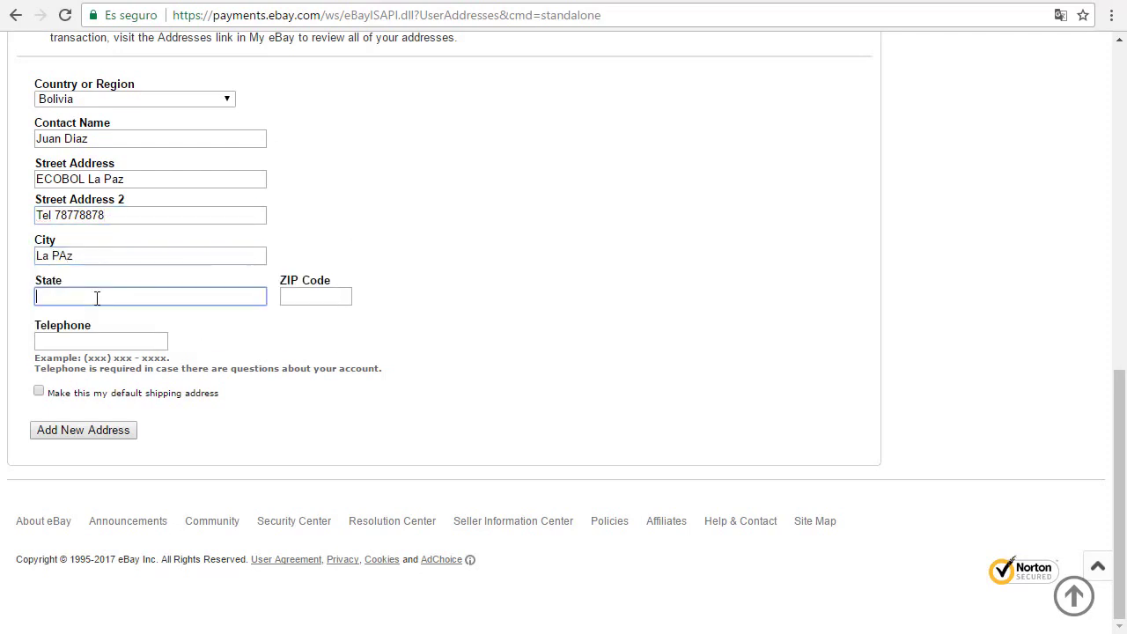
pyautogui.click(46, 296)
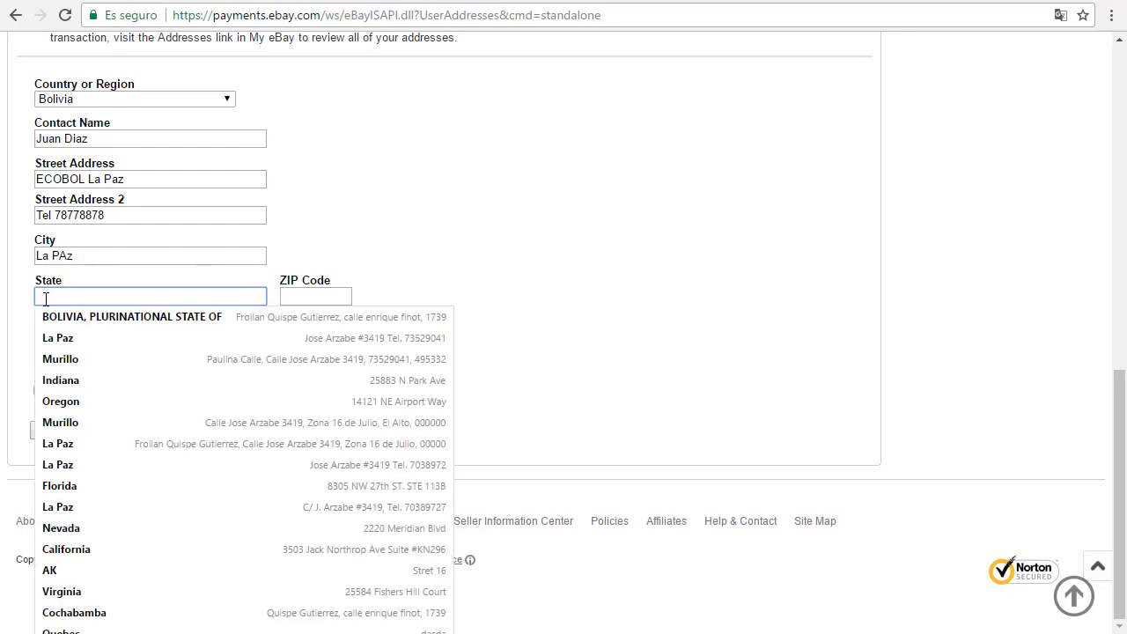
pyautogui.write('La Paz')
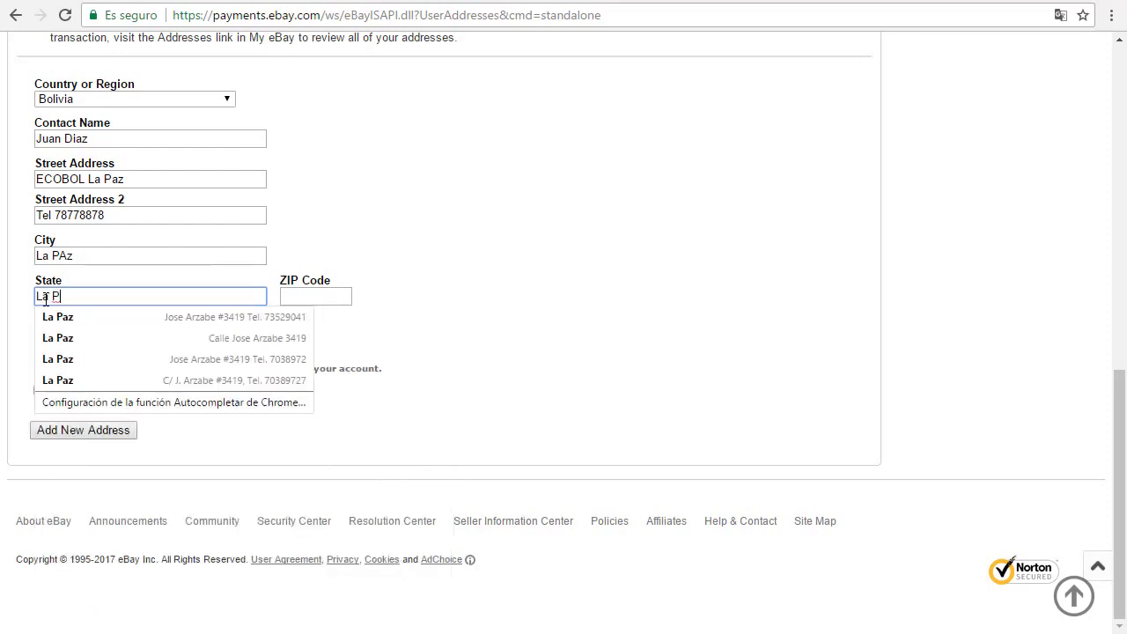
pyautogui.click(58, 255)
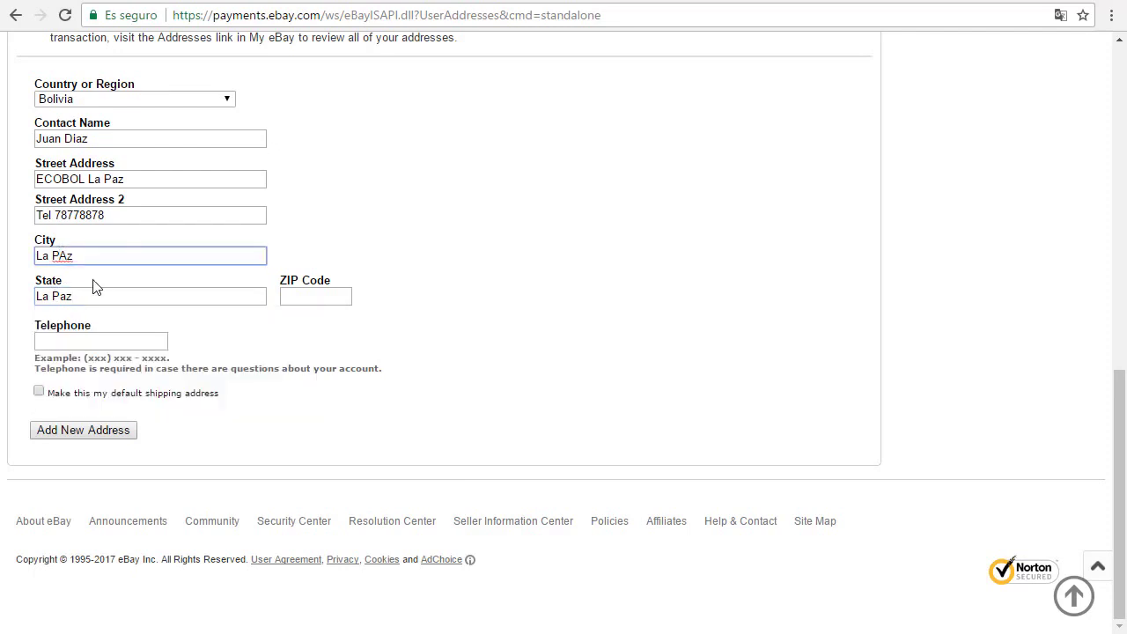
pyautogui.press('Delete')
pyautogui.write('a')
pyautogui.click(472, 266)
# Step: Enter ZIP code 000000 and a telephone number with the 591 prefix
pyautogui.click(324, 295)
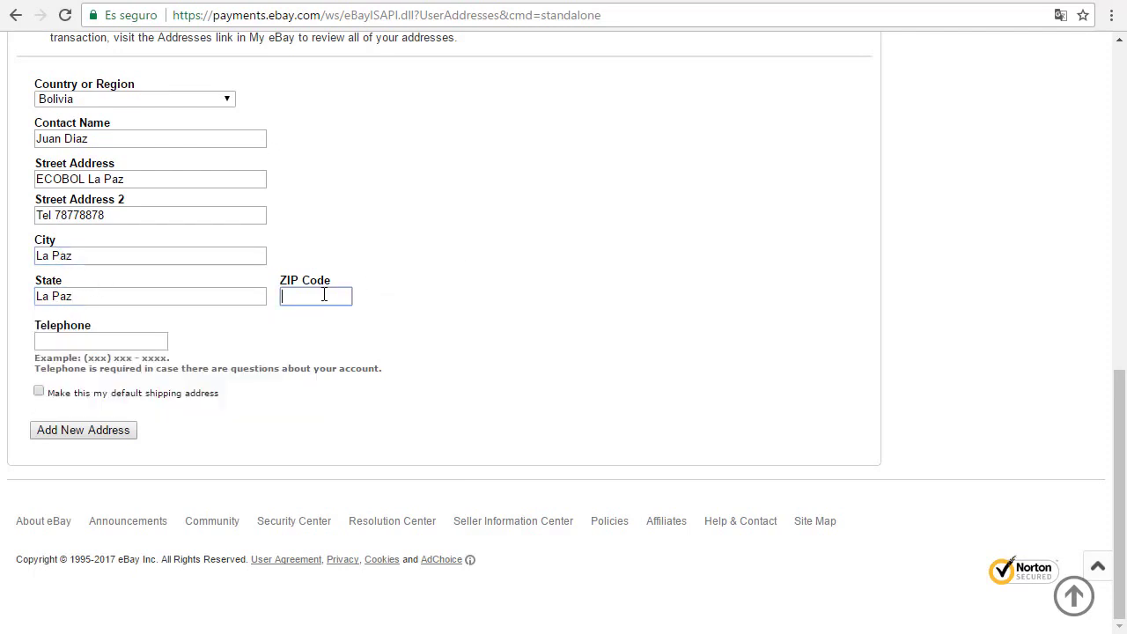
pyautogui.write('000000')
pyautogui.click(93, 340)
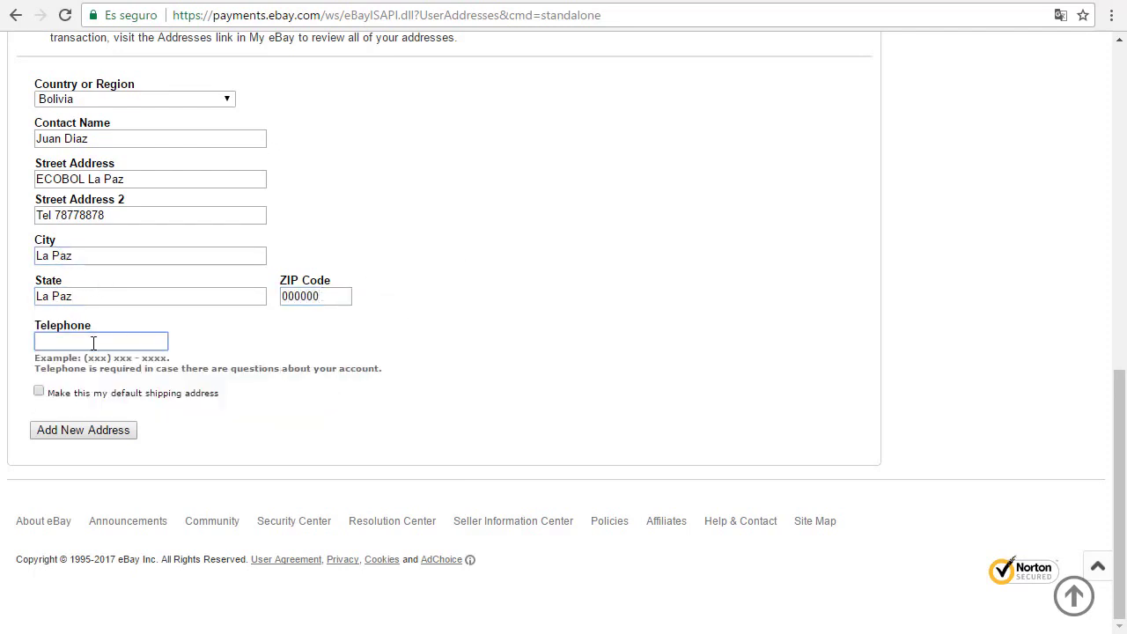
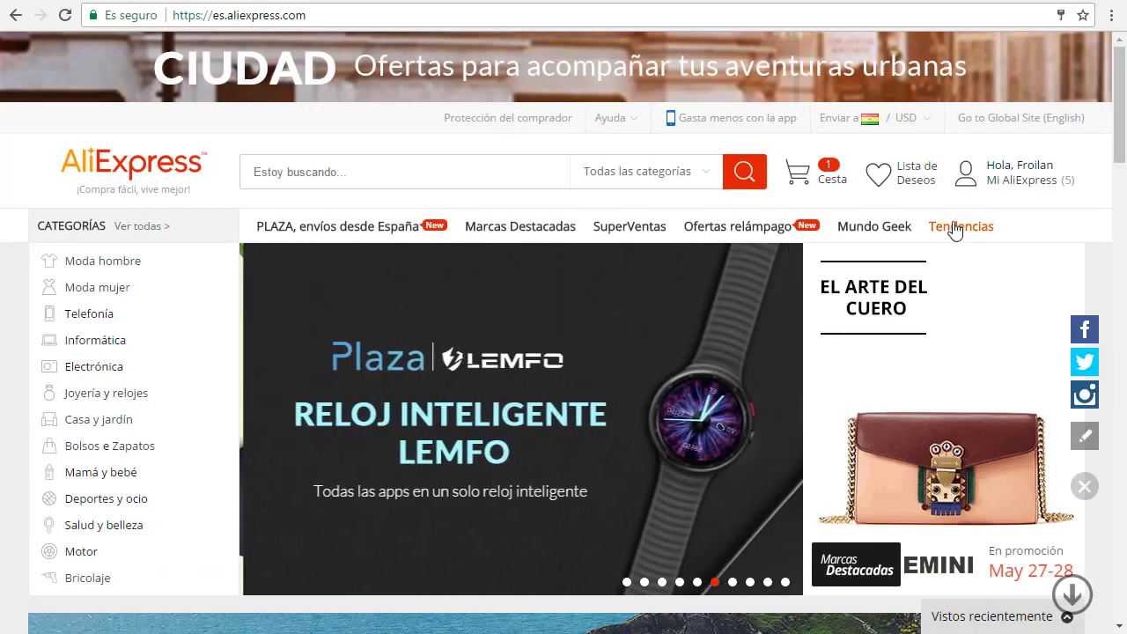
pyautogui.moveTo(994, 180)
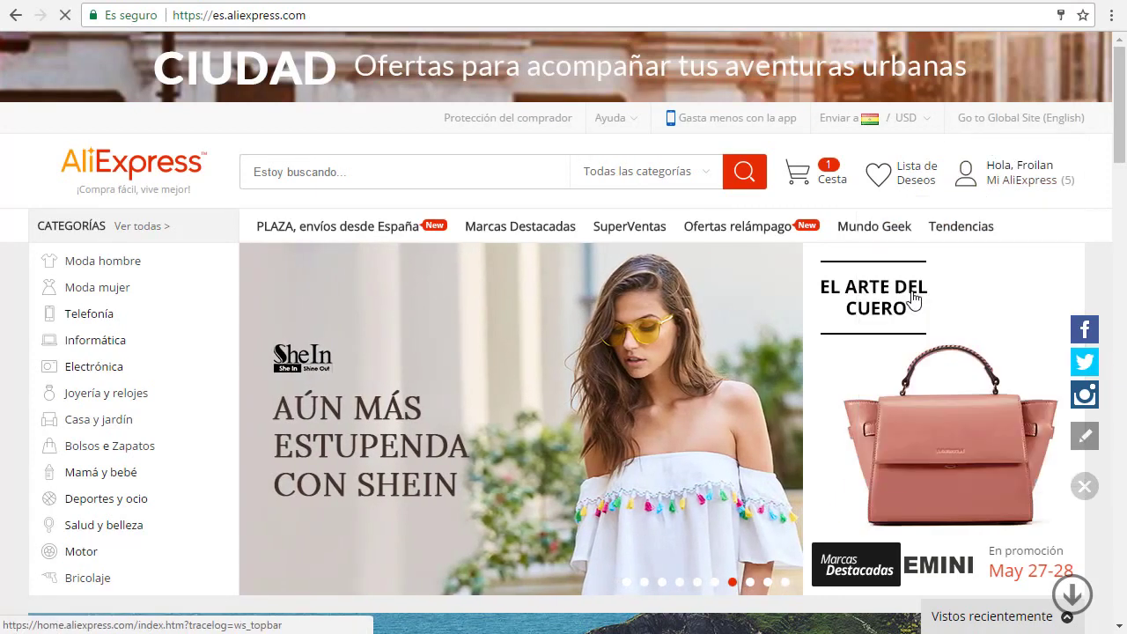
# Step: From the AliExpress account's delivery addresses, start adding another shipping address
pyautogui.click(436, 289)
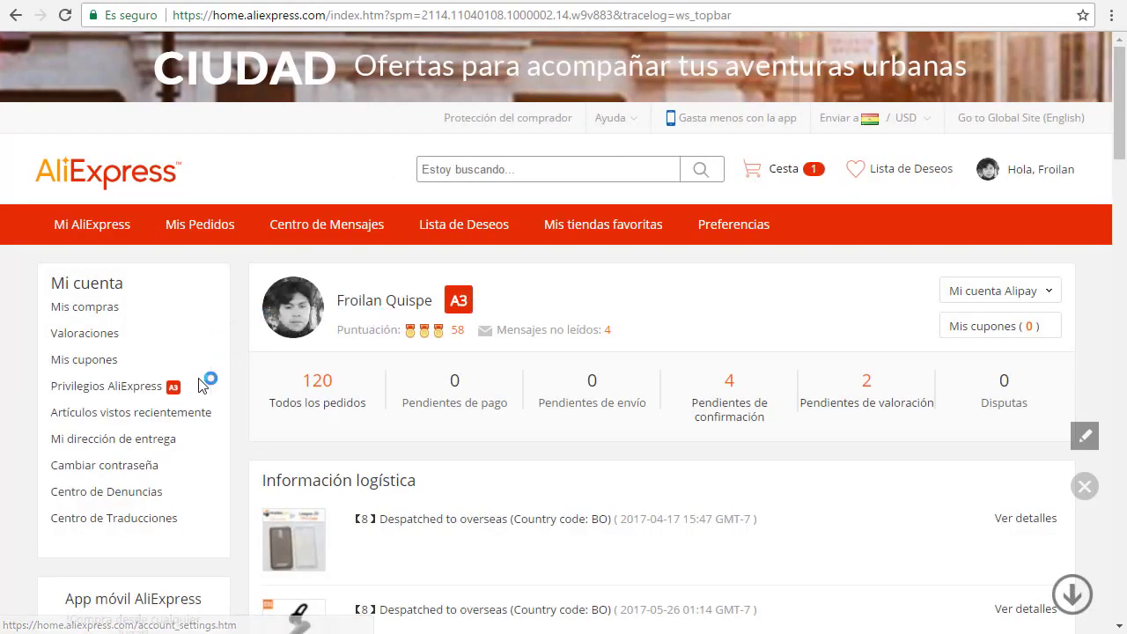
pyautogui.click(123, 440)
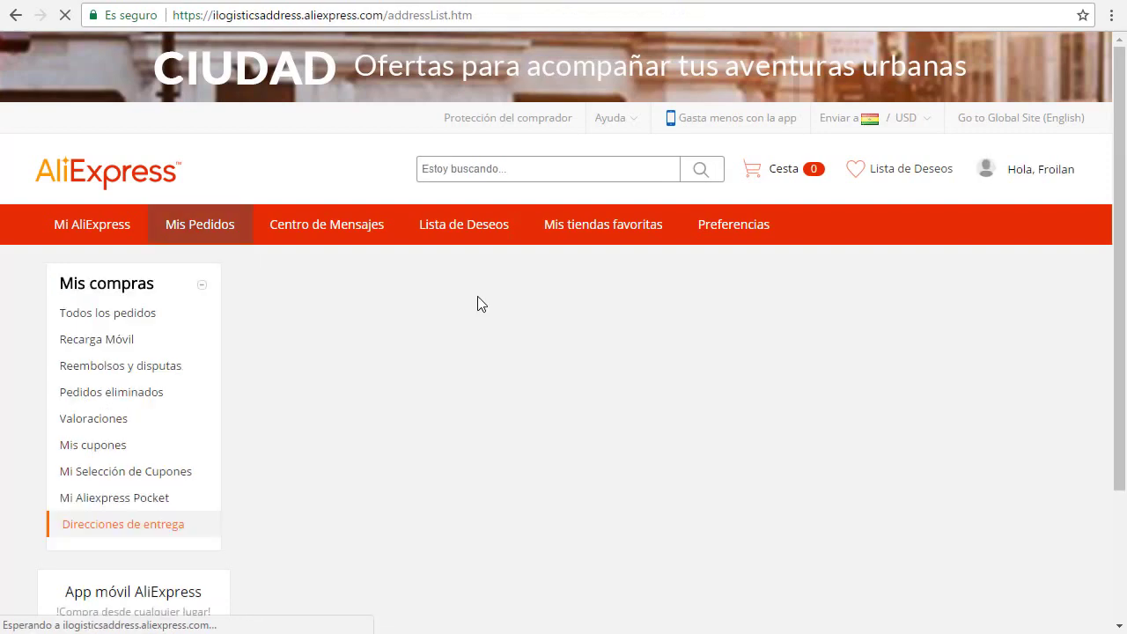
pyautogui.scroll(-2, 273, 358)
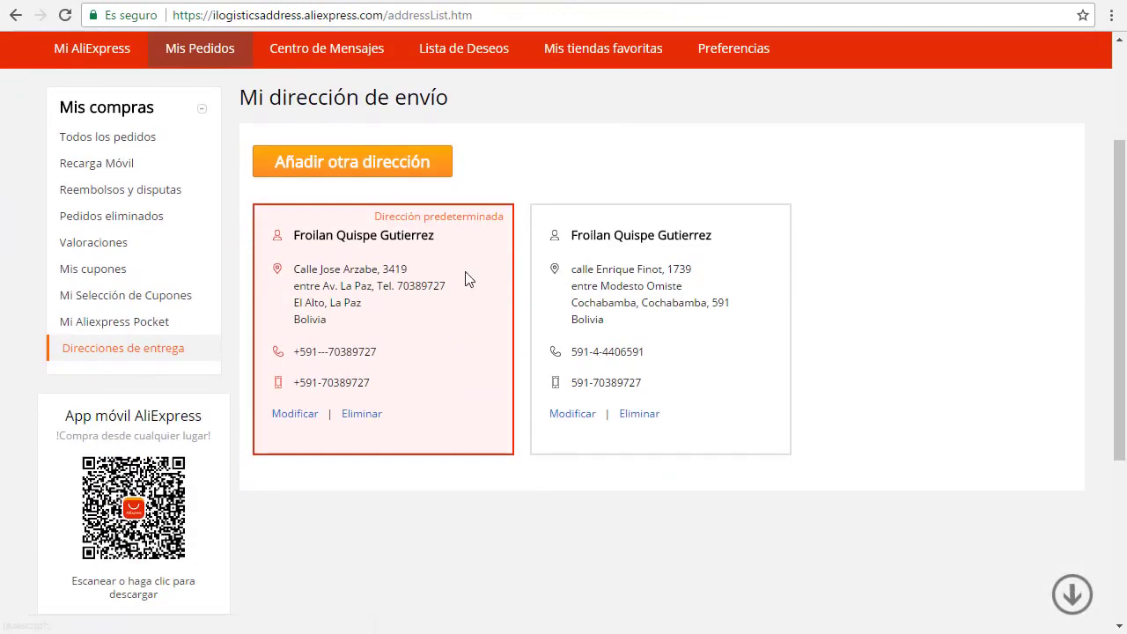
pyautogui.click(328, 173)
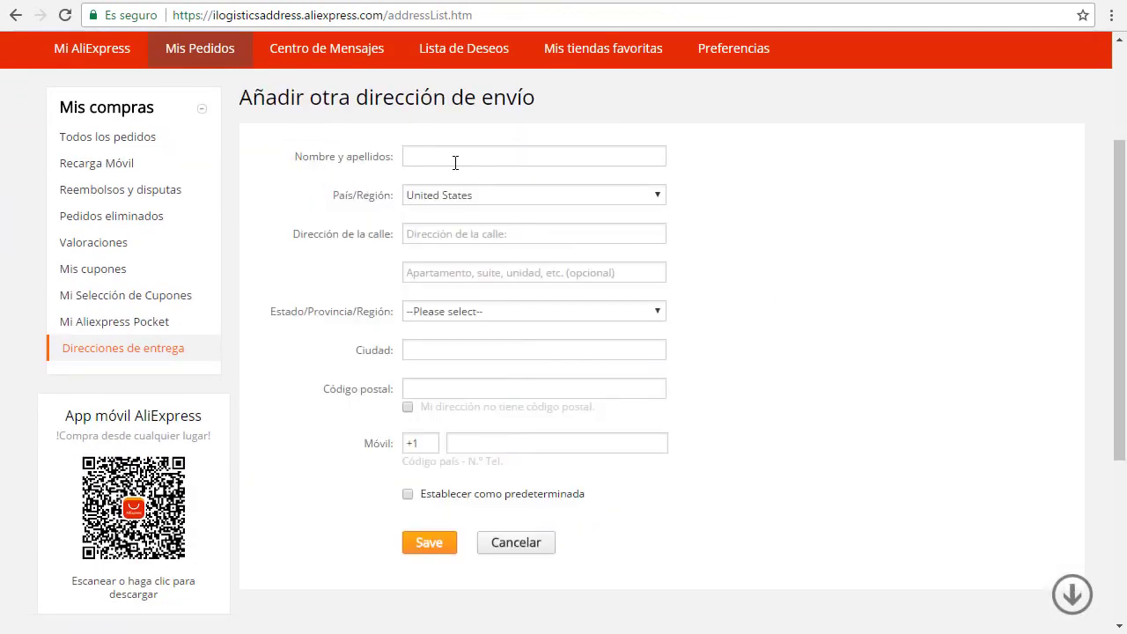
# Step: Enter the recipient's full name, choose Bolivia, and fill the street line with a phone number
pyautogui.click(430, 159)
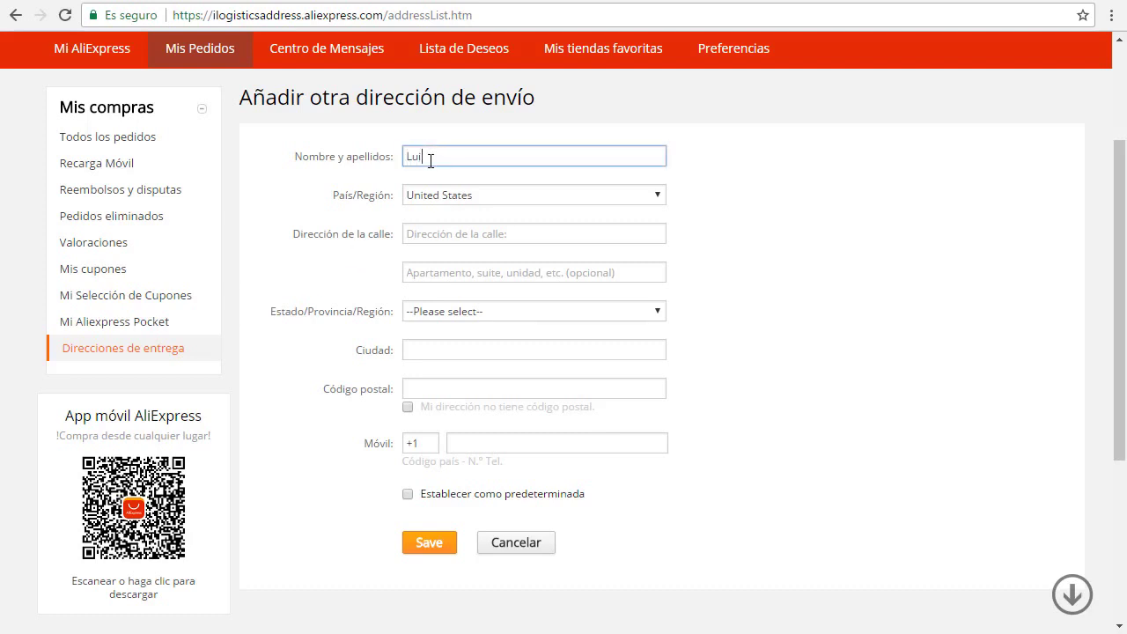
pyautogui.click(501, 196)
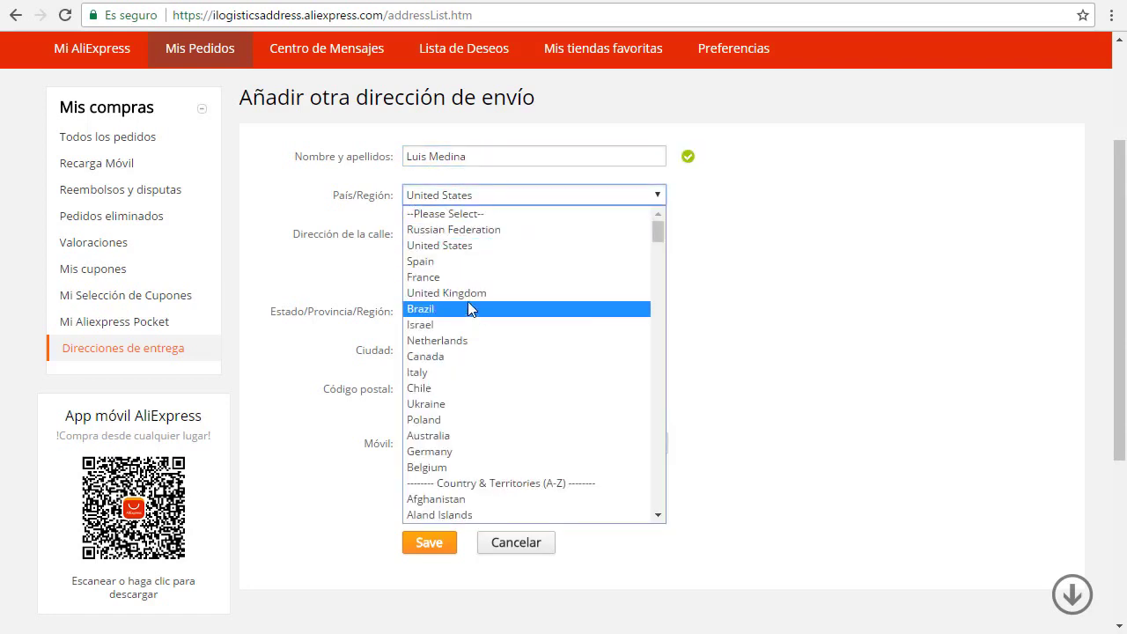
pyautogui.press('Down')
pyautogui.scroll(-5, 465, 319)
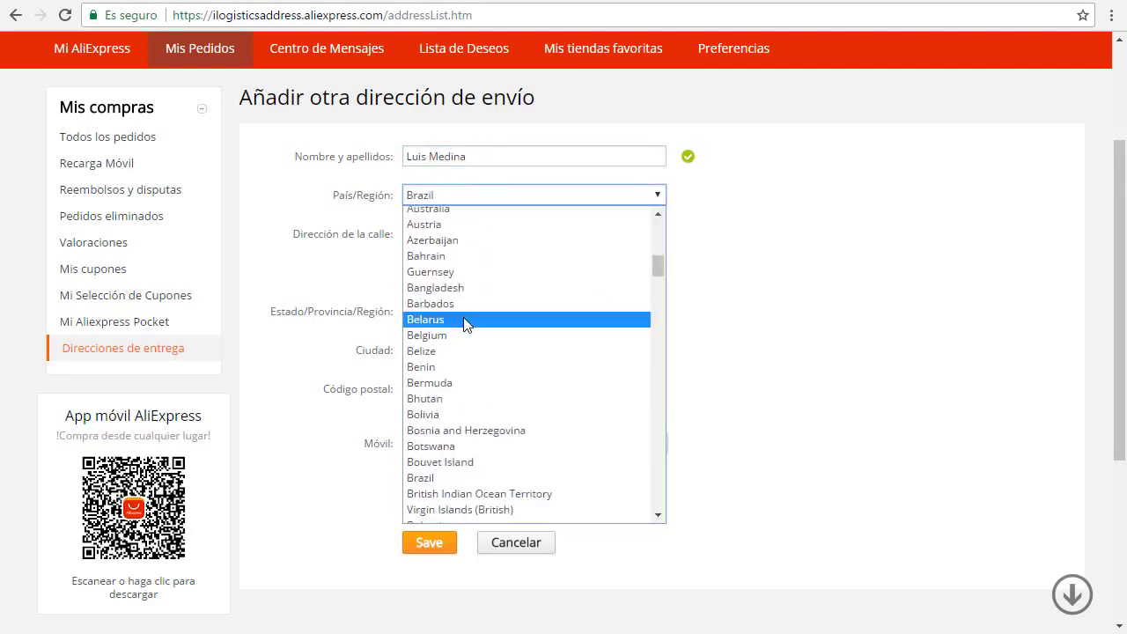
pyautogui.click(436, 414)
pyautogui.click(462, 233)
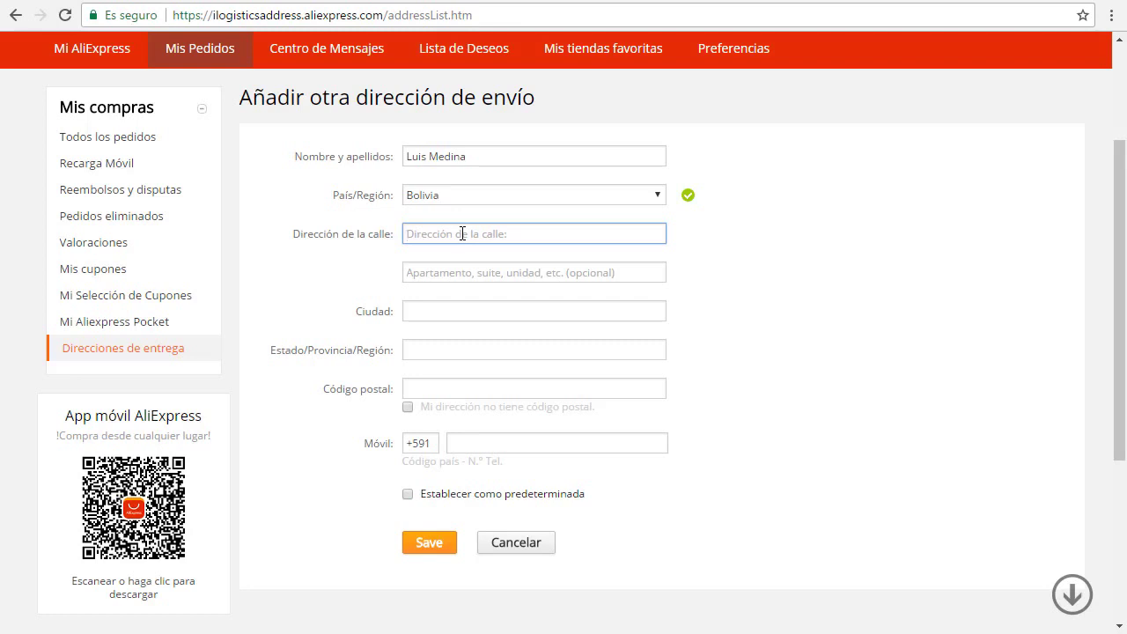
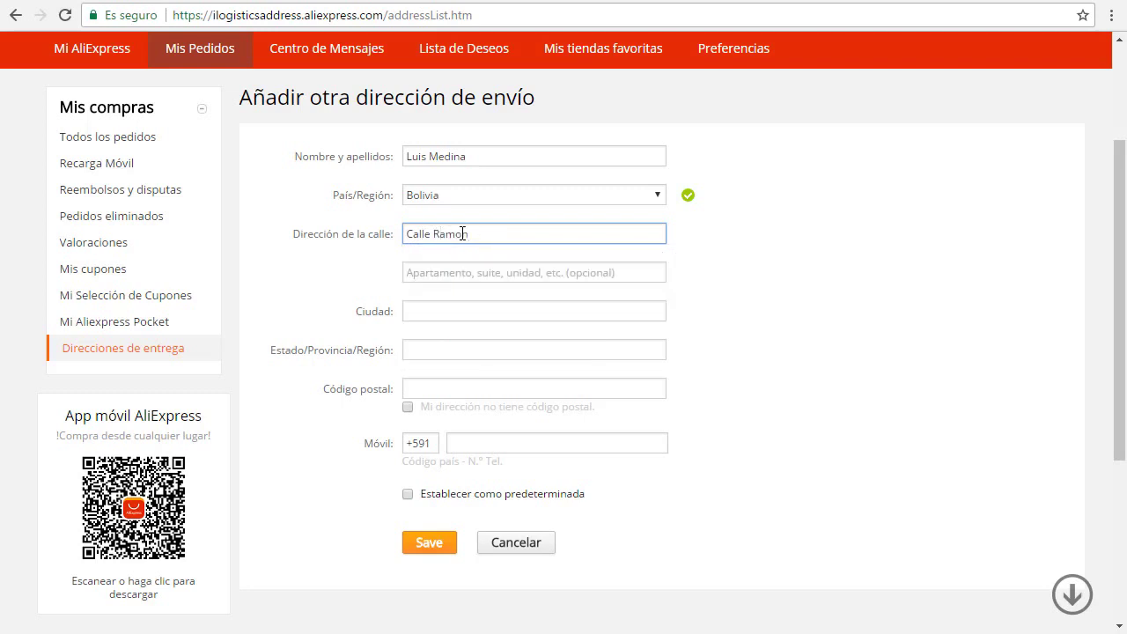
pyautogui.write('7878414145')
pyautogui.press('BackSpace')
# Step: Fill the Apartamento (opcional) line with the cross streets and zone, then validate it
pyautogui.click(431, 272)
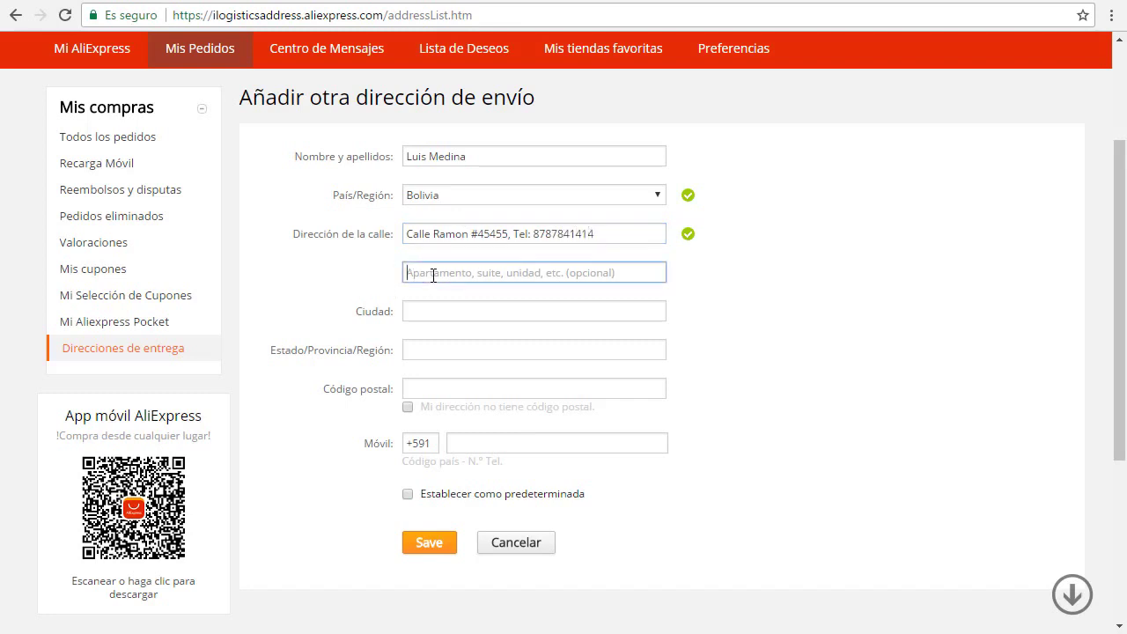
pyautogui.write('En')
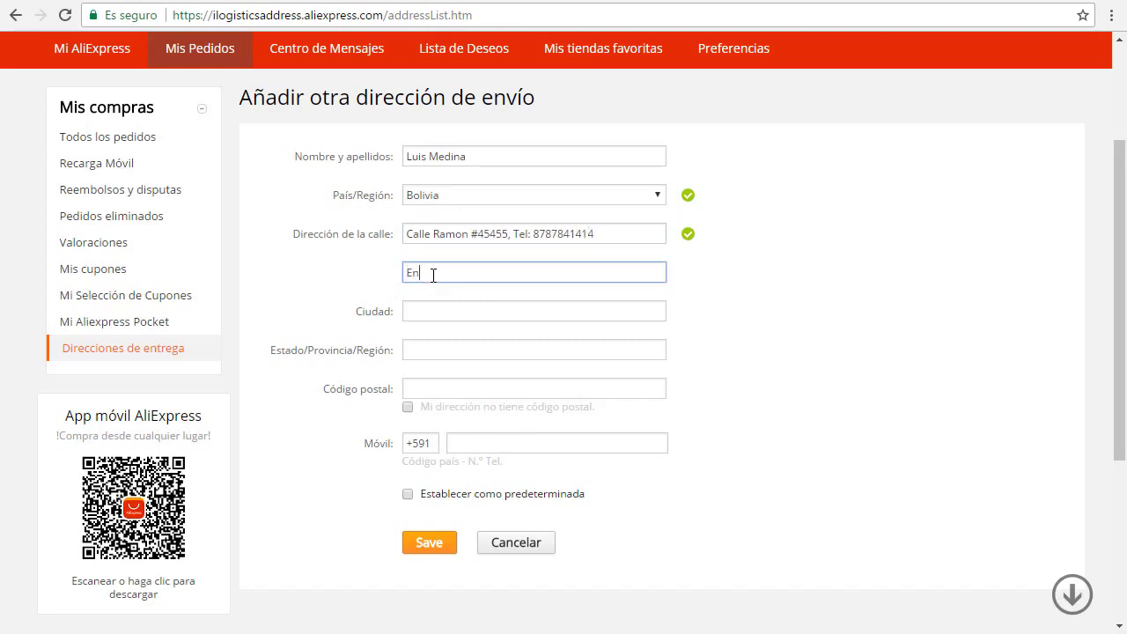
pyautogui.write('tre Calle Luis y Mercado Medina')
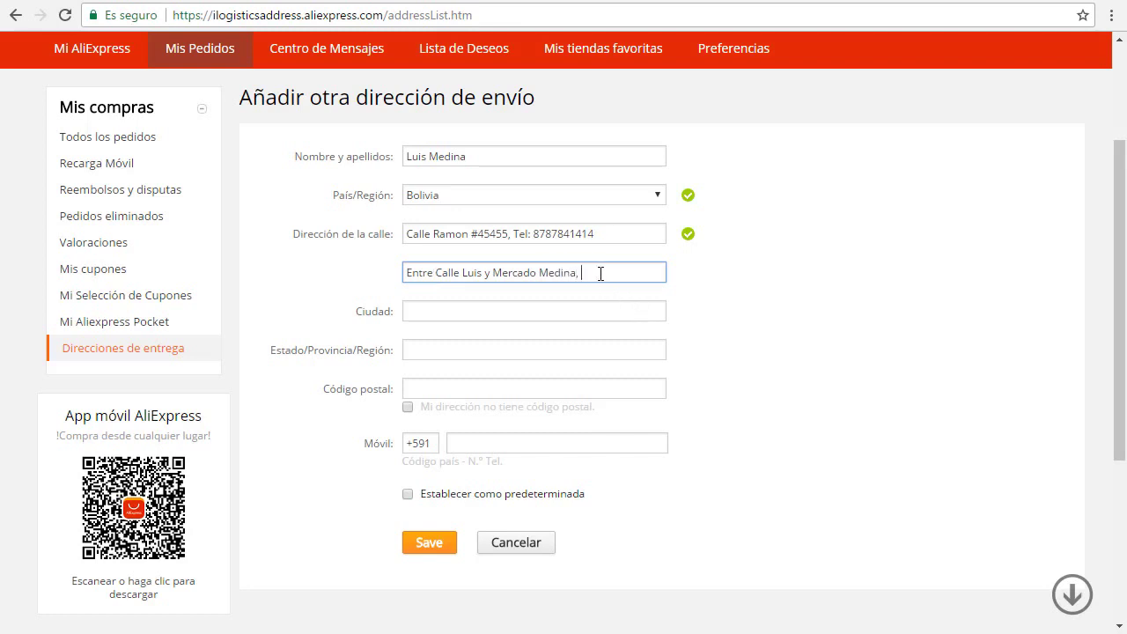
pyautogui.write(', Zona el centro')
pyautogui.click(723, 292)
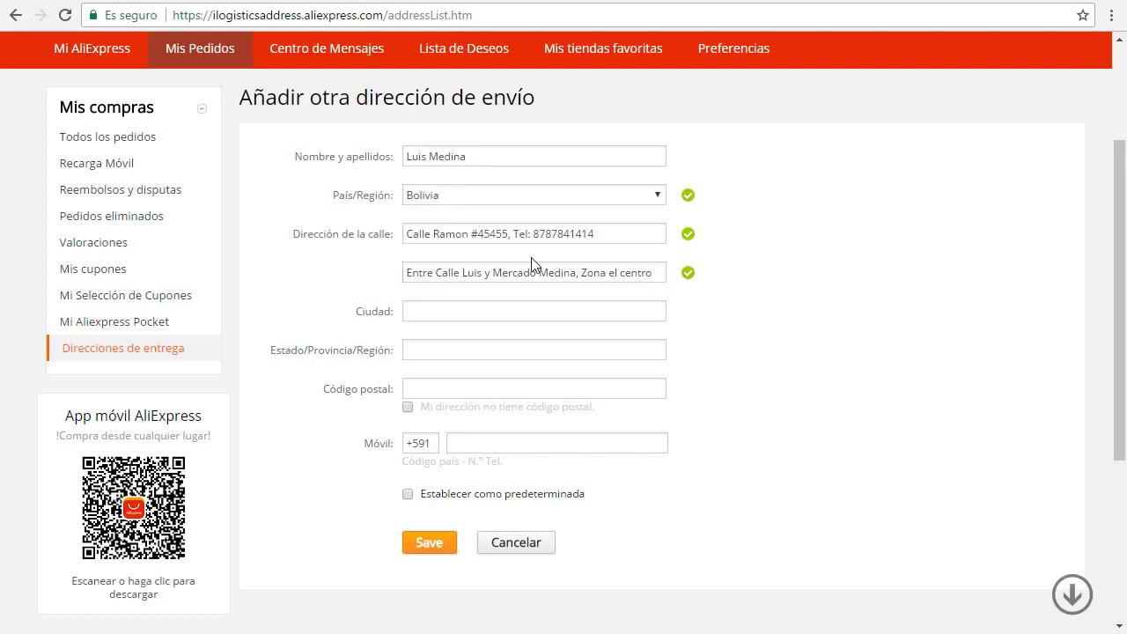
# Step: Set both the city and the state/province to Santa Cruz
pyautogui.click(458, 310)
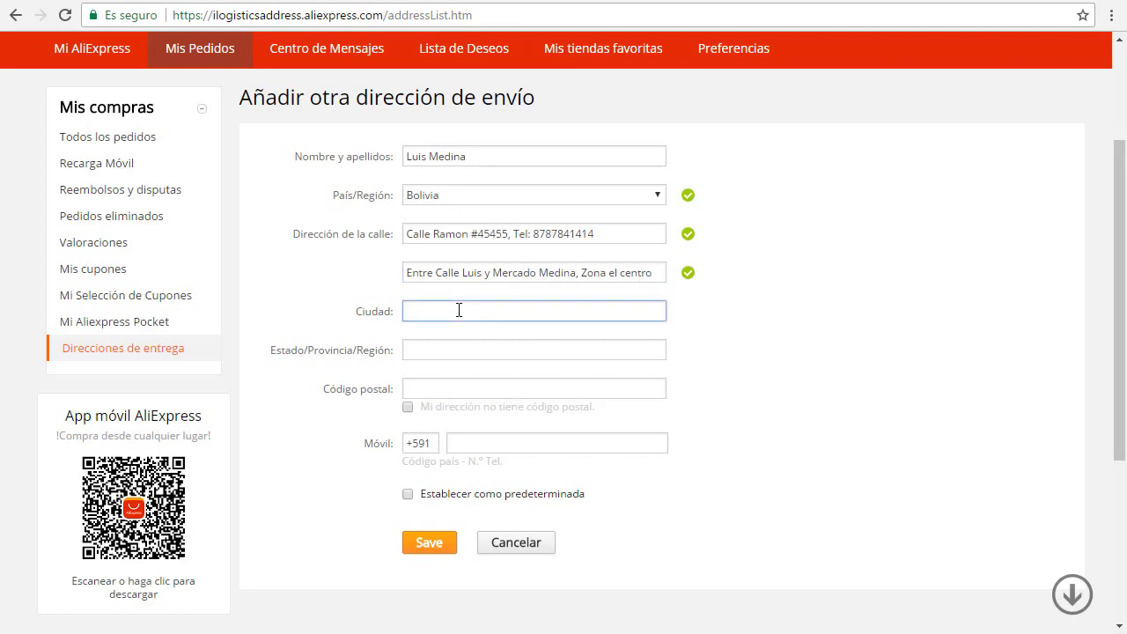
pyautogui.write('Santa Cruz')
pyautogui.click(458, 348)
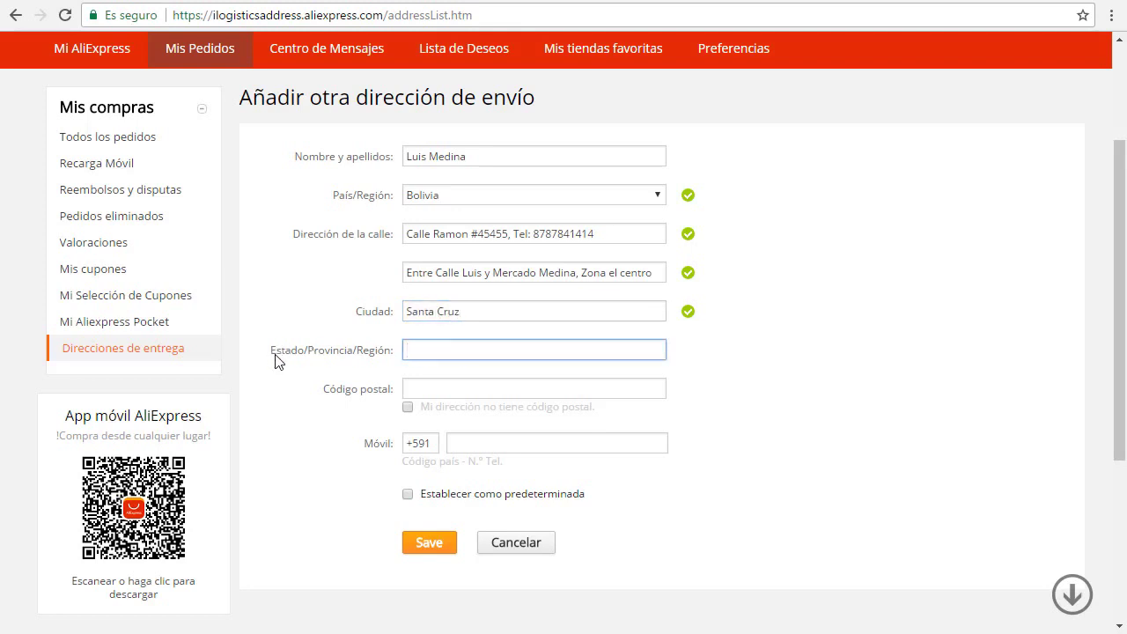
pyautogui.moveTo(273, 357); pyautogui.dragTo(285, 356)
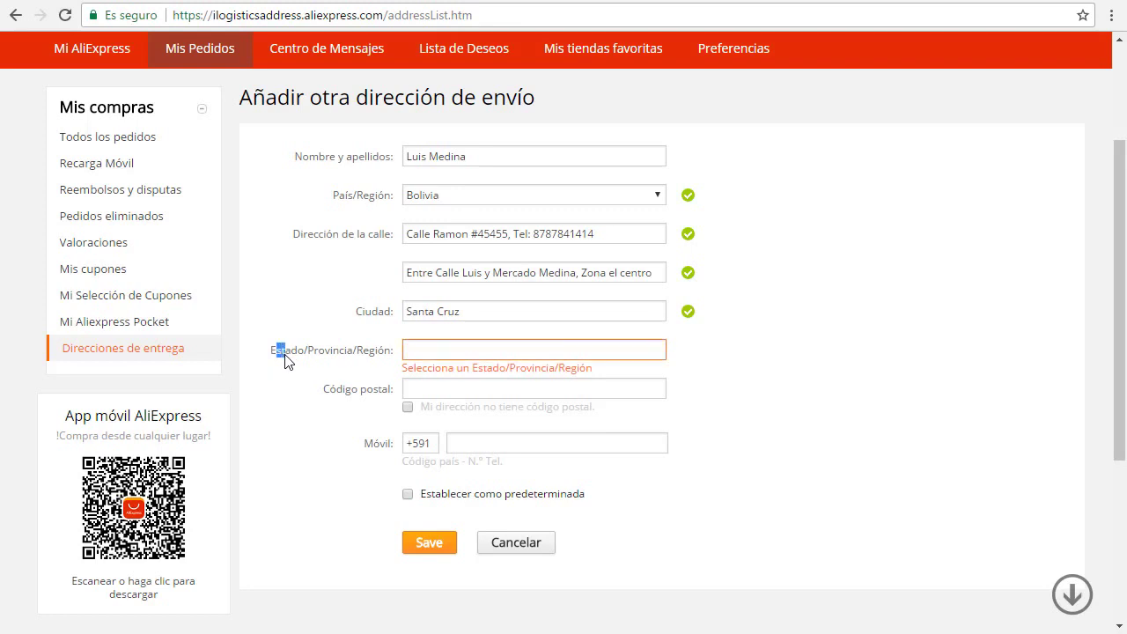
pyautogui.doubleClick(329, 358)
pyautogui.click(381, 359)
pyautogui.doubleClick(378, 356)
pyautogui.click(446, 348)
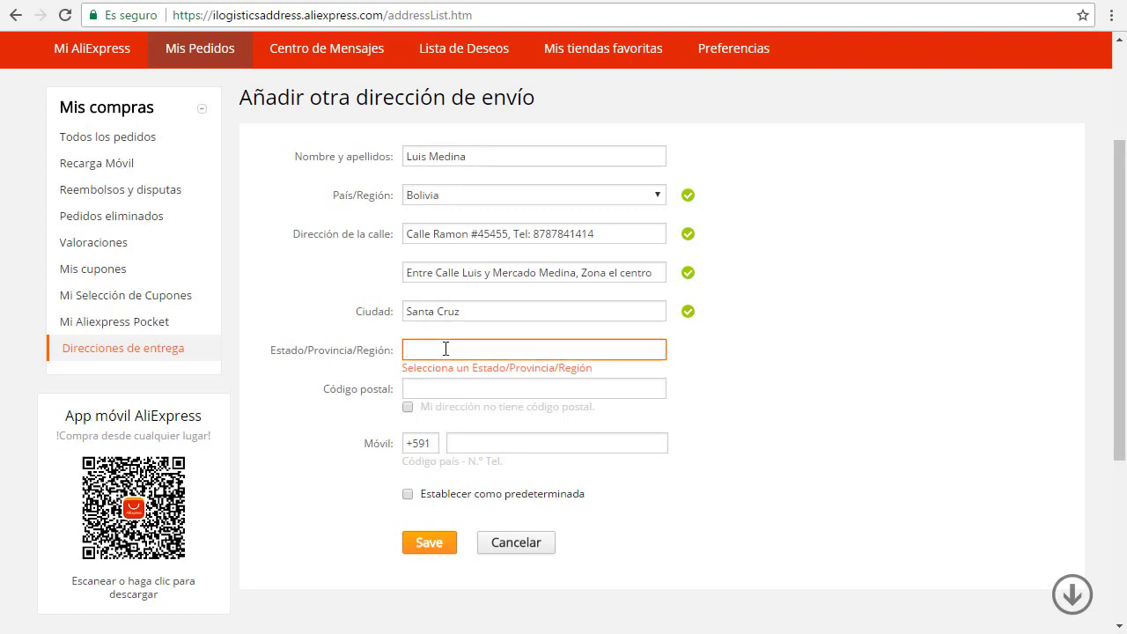
pyautogui.write('Santa Cruz')
# Step: Enter postal code 00000 and the mobile number, then validate the field
pyautogui.click(438, 391)
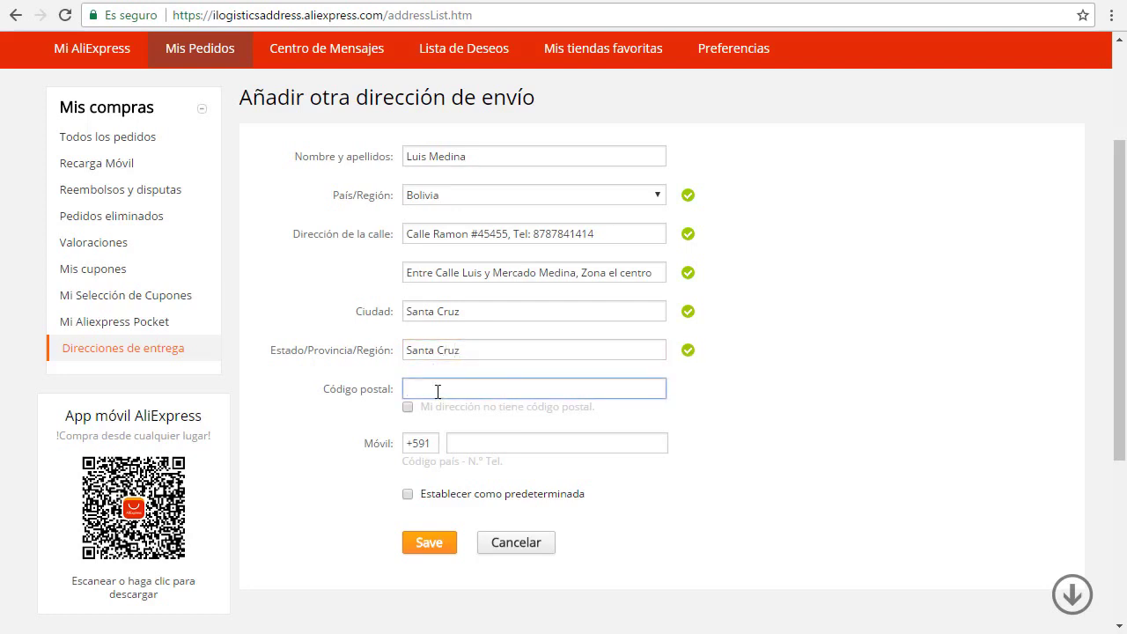
pyautogui.write('000000')
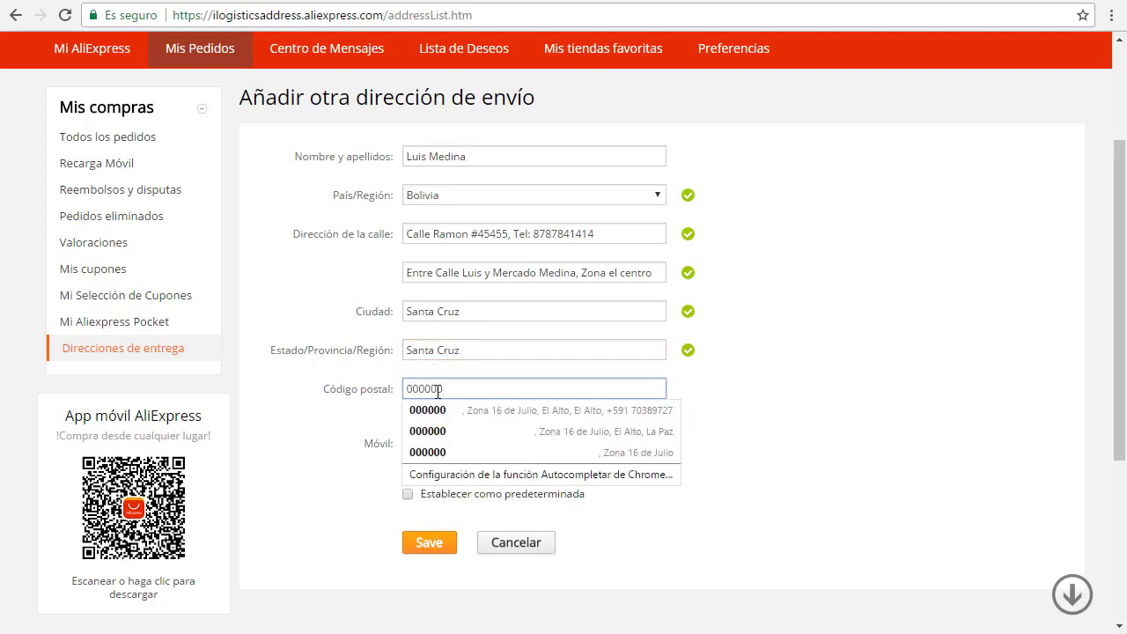
pyautogui.press('BackSpace')
pyautogui.press('Tab')
pyautogui.click(475, 438)
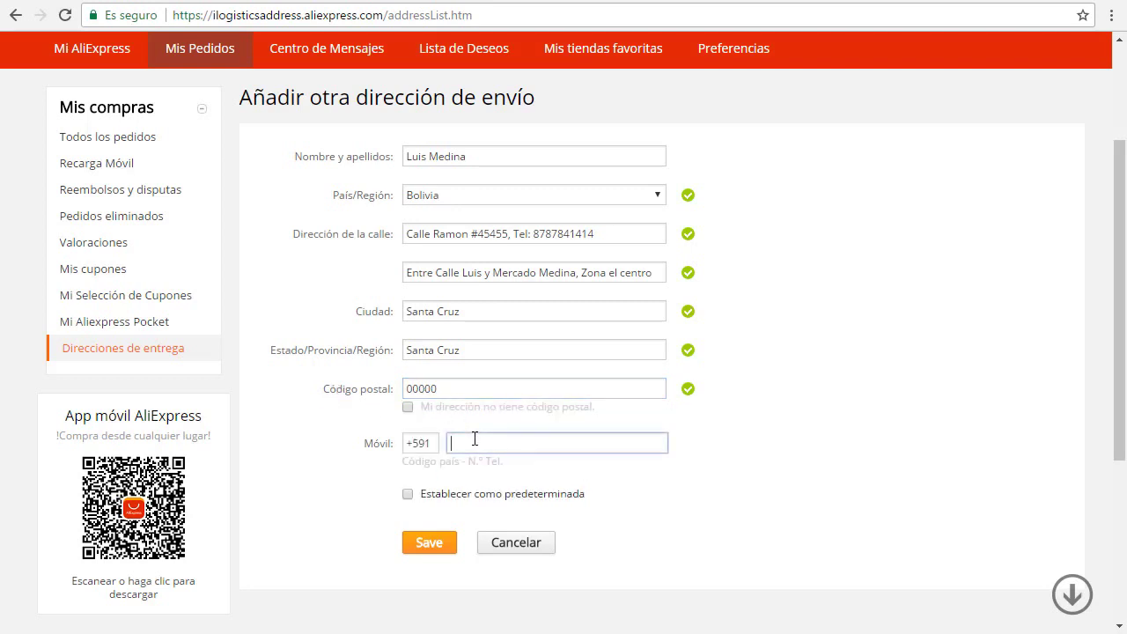
pyautogui.write('7849844')
pyautogui.click(738, 481)
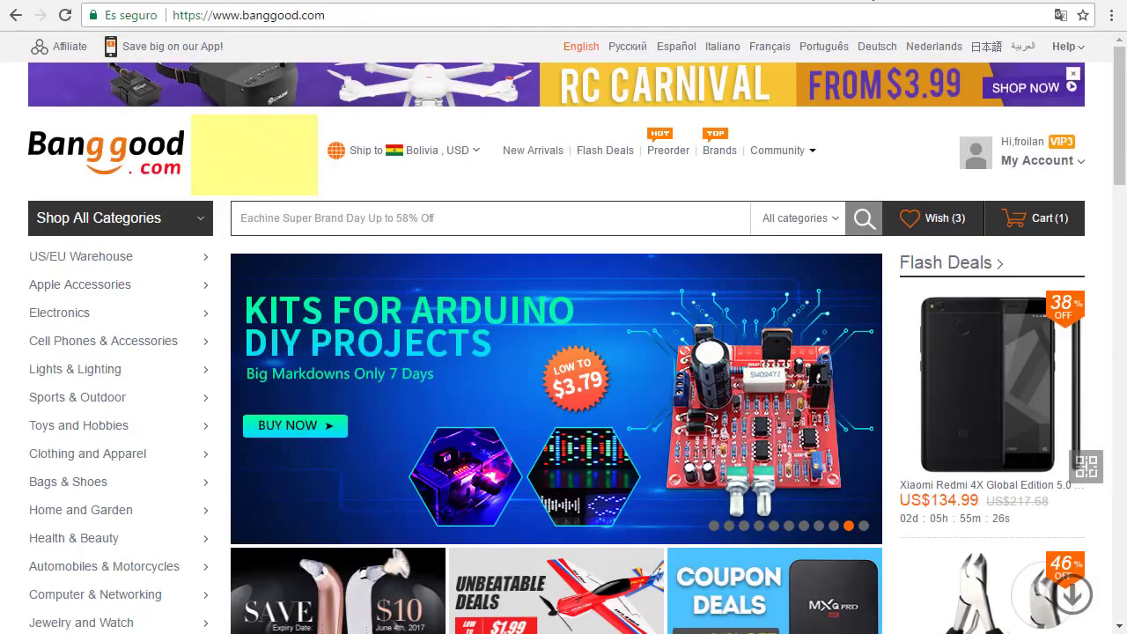
# Step: Open the Banggood Address Book and start a new shipping address
pyautogui.moveTo(777, 150)
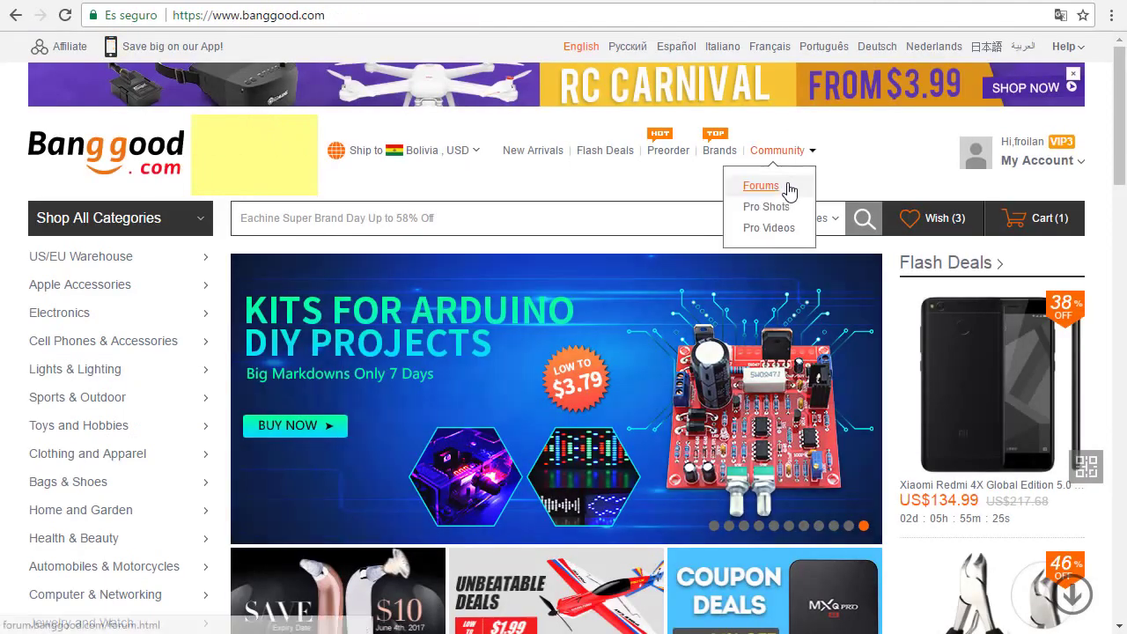
pyautogui.moveTo(1032, 160)
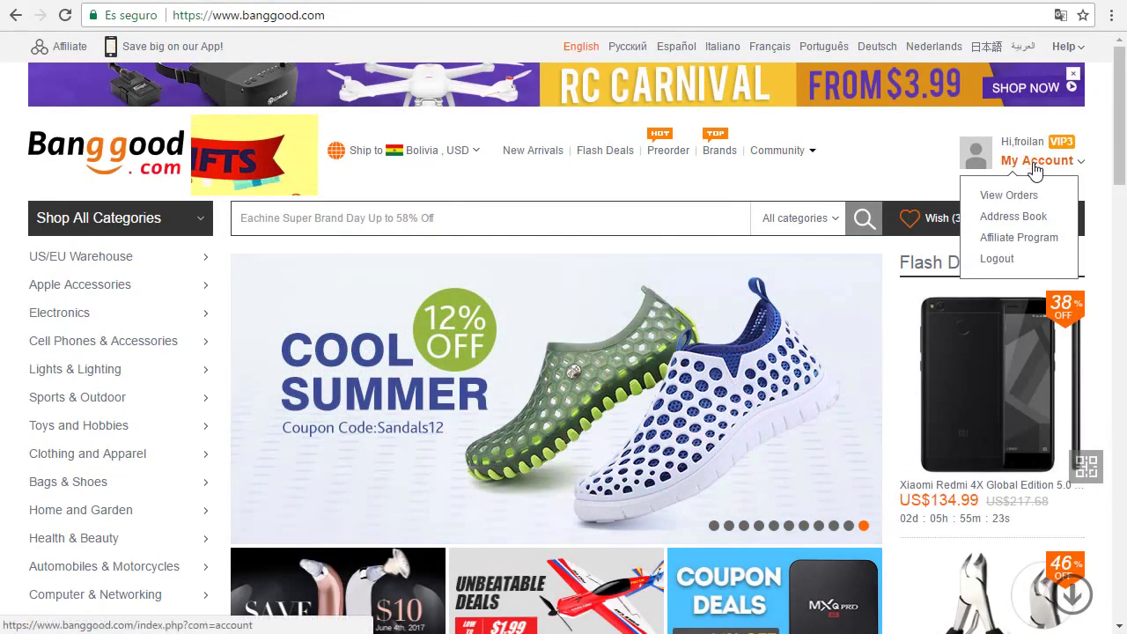
pyautogui.click(1025, 217)
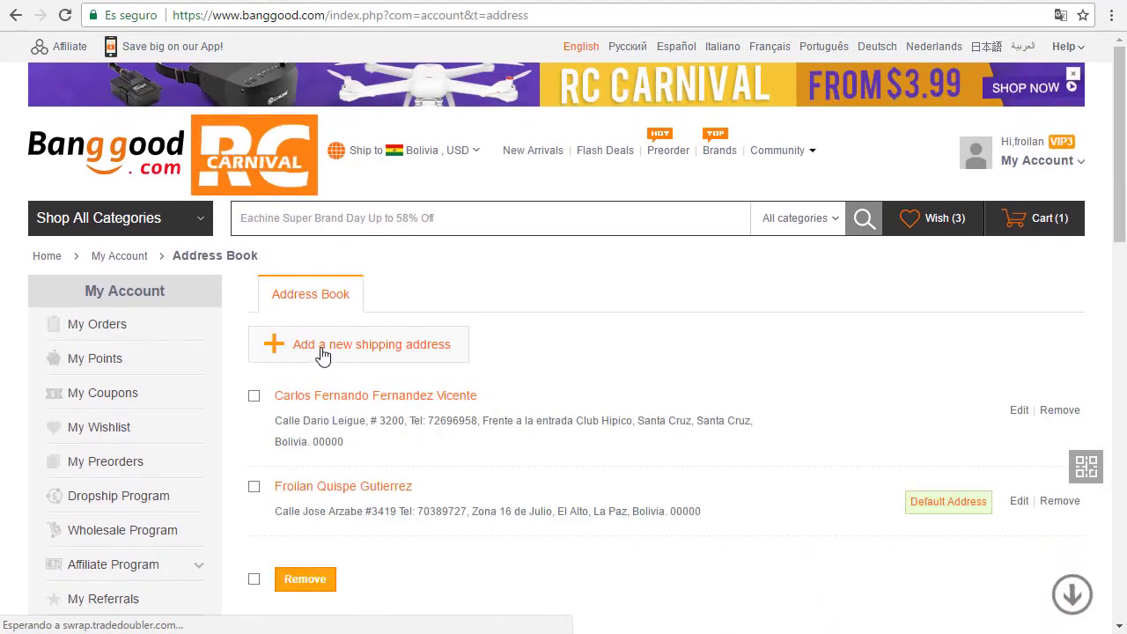
pyautogui.click(323, 354)
pyautogui.scroll(-2, 382, 352)
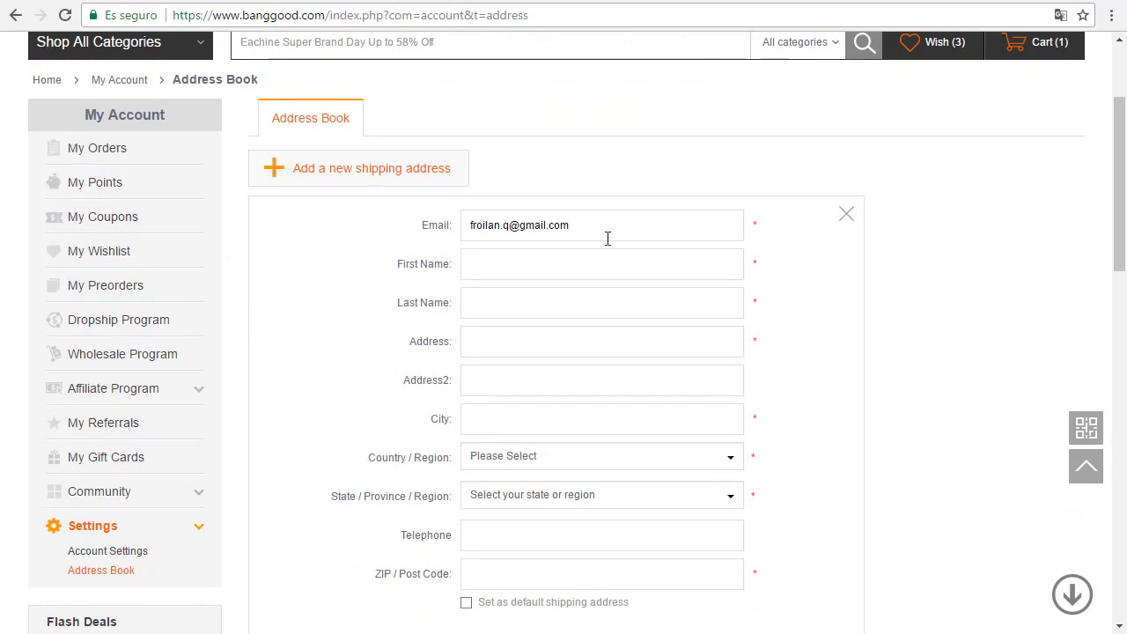
# Step: Enter the recipient's first and last name and a street line with phone number
pyautogui.click(539, 265)
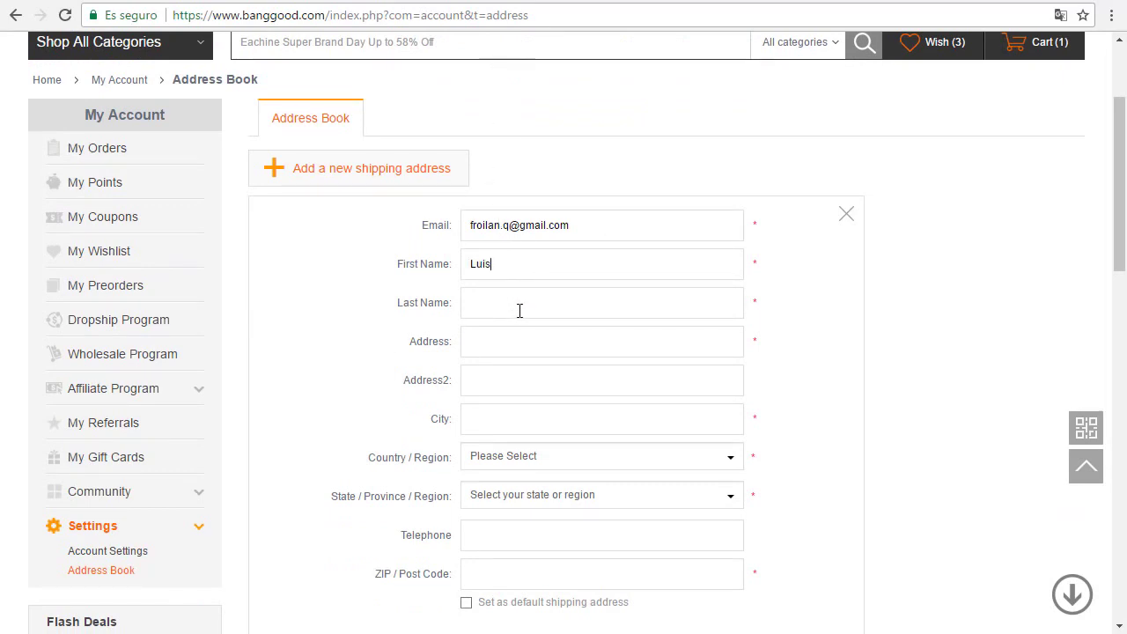
pyautogui.click(519, 309)
pyautogui.click(505, 340)
pyautogui.write('C')
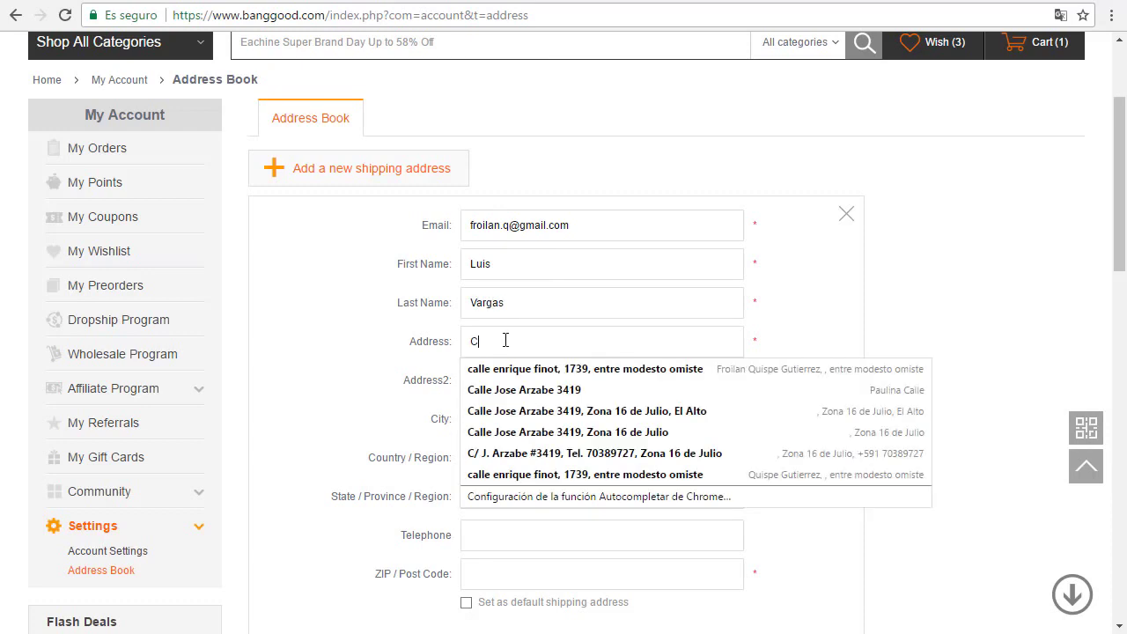
pyautogui.write('alle d')
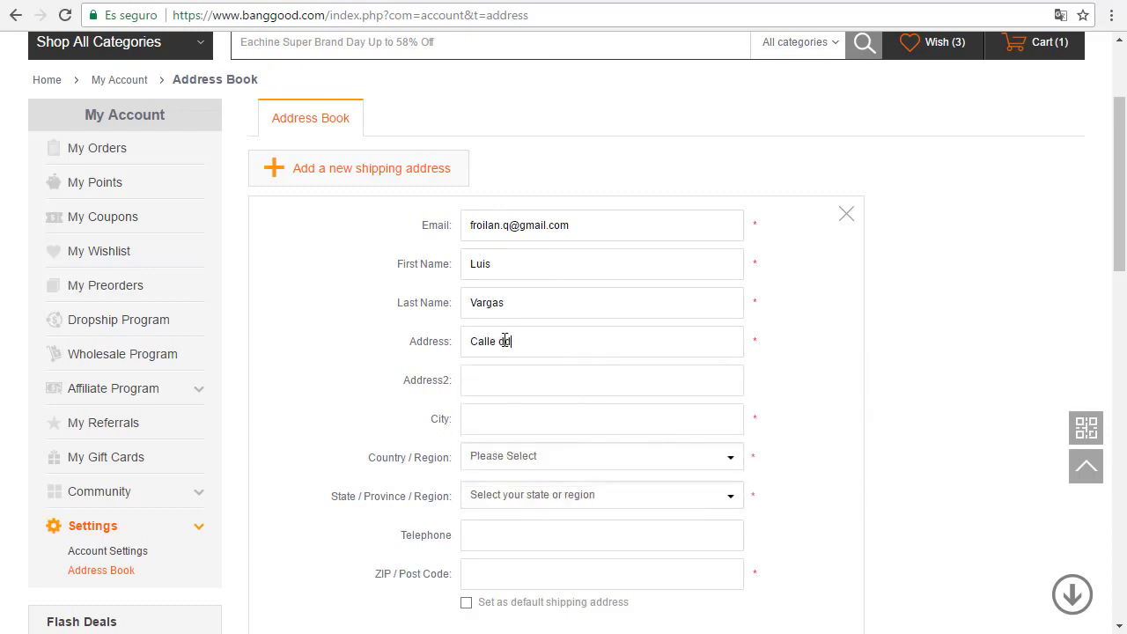
pyautogui.write('e #454, Tel 4155415')
# Step: Enter the zone in Address2 and set the city to El Alto
pyautogui.click(489, 374)
pyautogui.write('Zona')
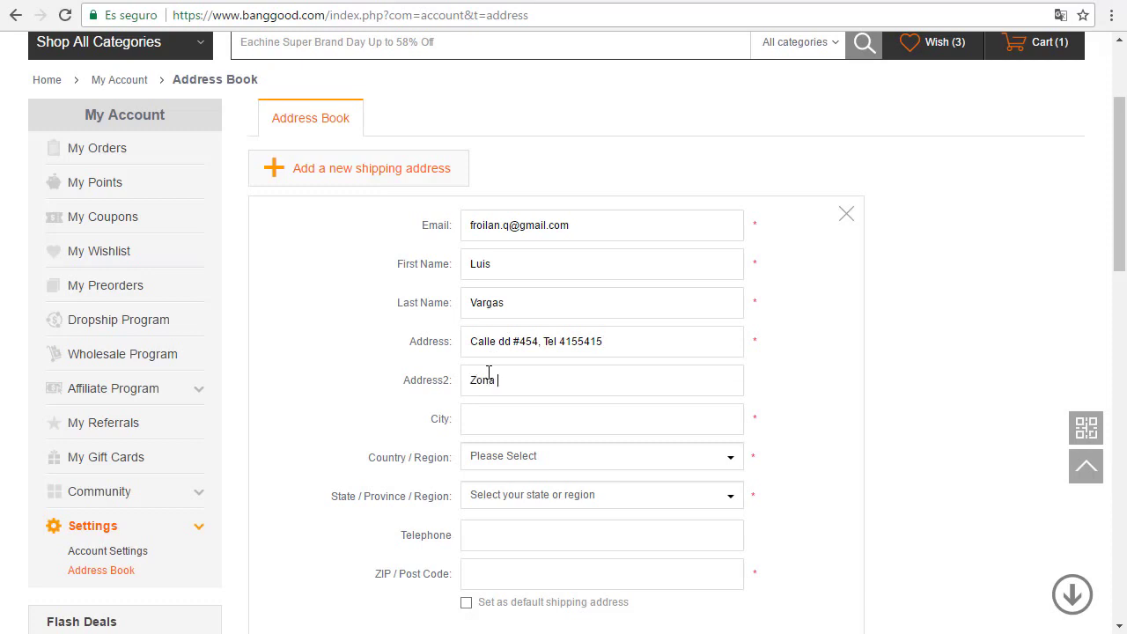
pyautogui.write(' asds')
pyautogui.click(509, 406)
pyautogui.write('El Alrto')
pyautogui.click(493, 420)
pyautogui.press('BackSpace')
# Step: Search the country list for 'bol' and select Bolivia
pyautogui.click(529, 464)
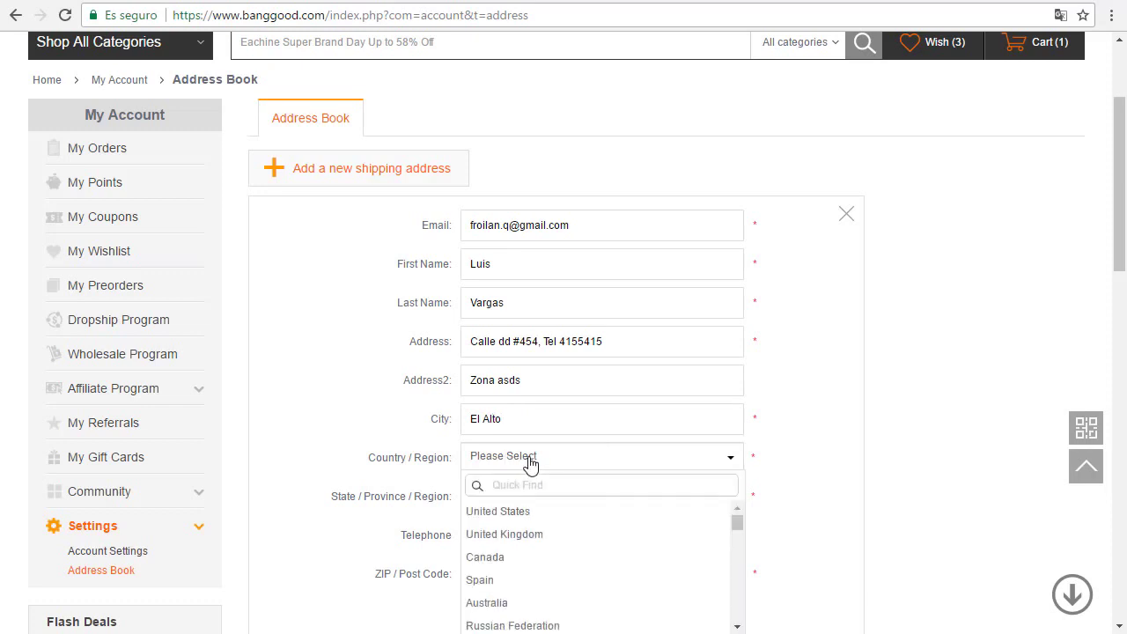
pyautogui.click(364, 385)
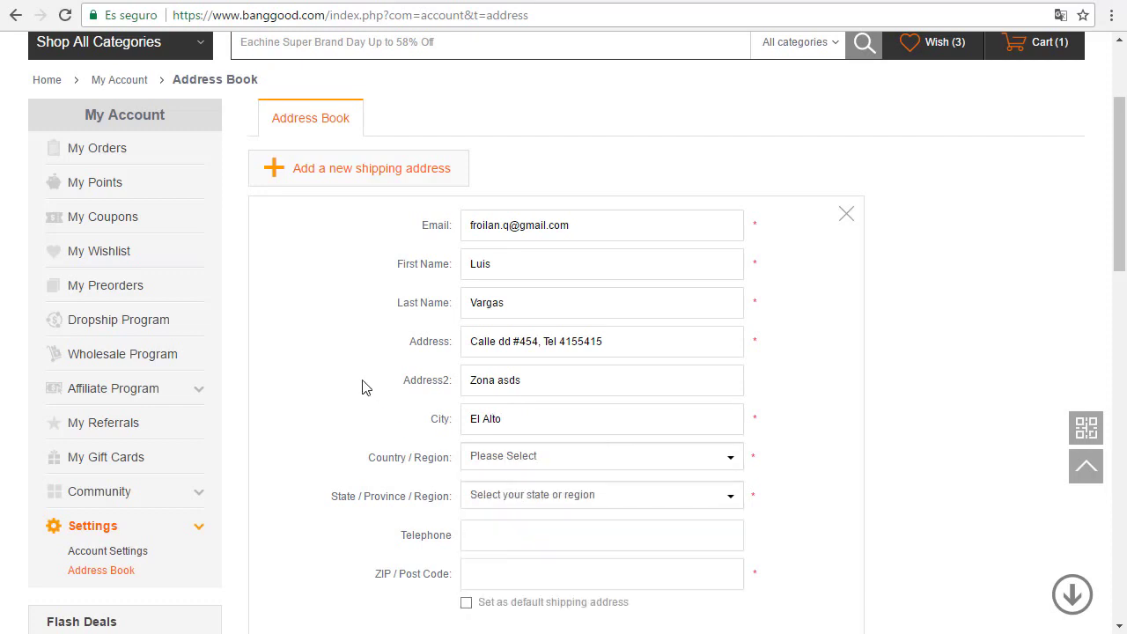
pyautogui.scroll(-2, 405, 370)
pyautogui.click(549, 280)
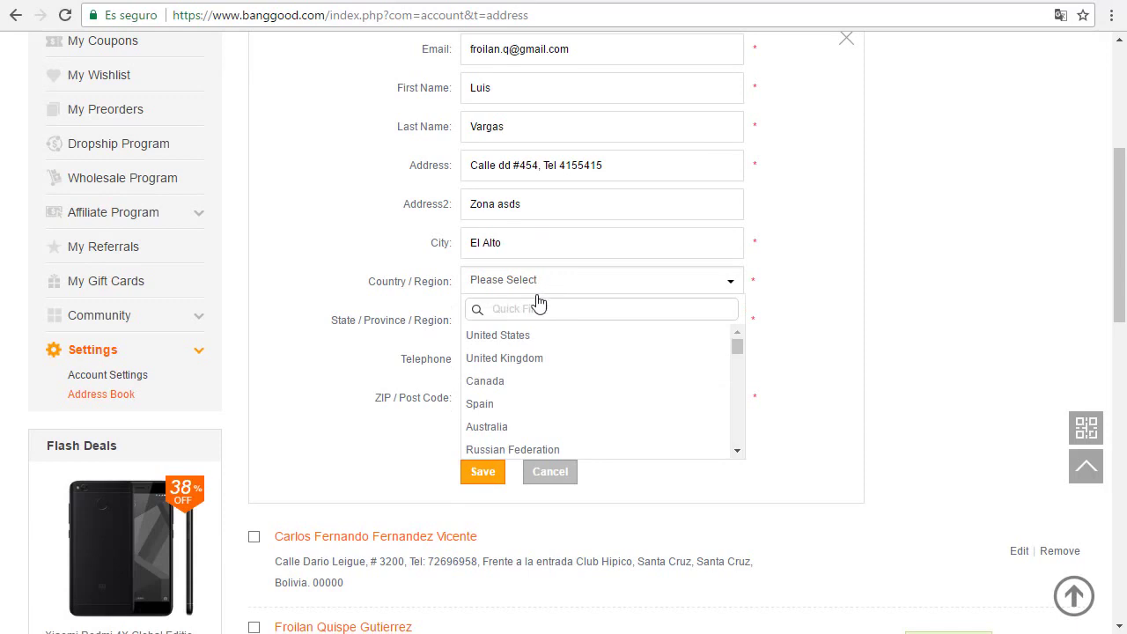
pyautogui.click(530, 306)
pyautogui.write('bol')
pyautogui.click(510, 335)
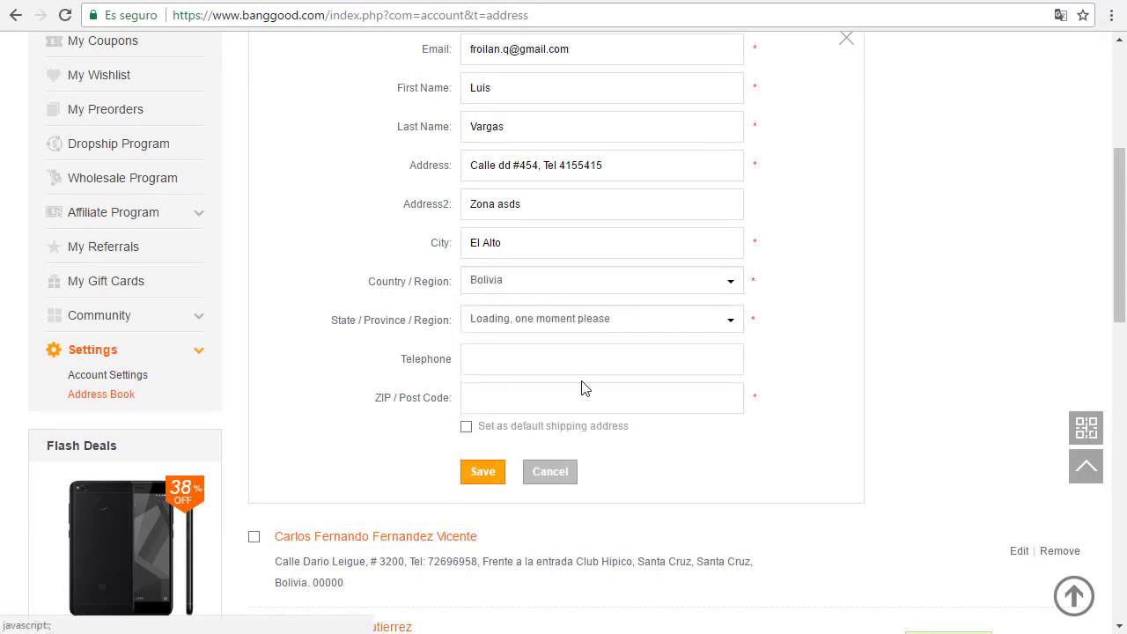
# Step: Choose La Paz from the list of Bolivian states
pyautogui.click(544, 324)
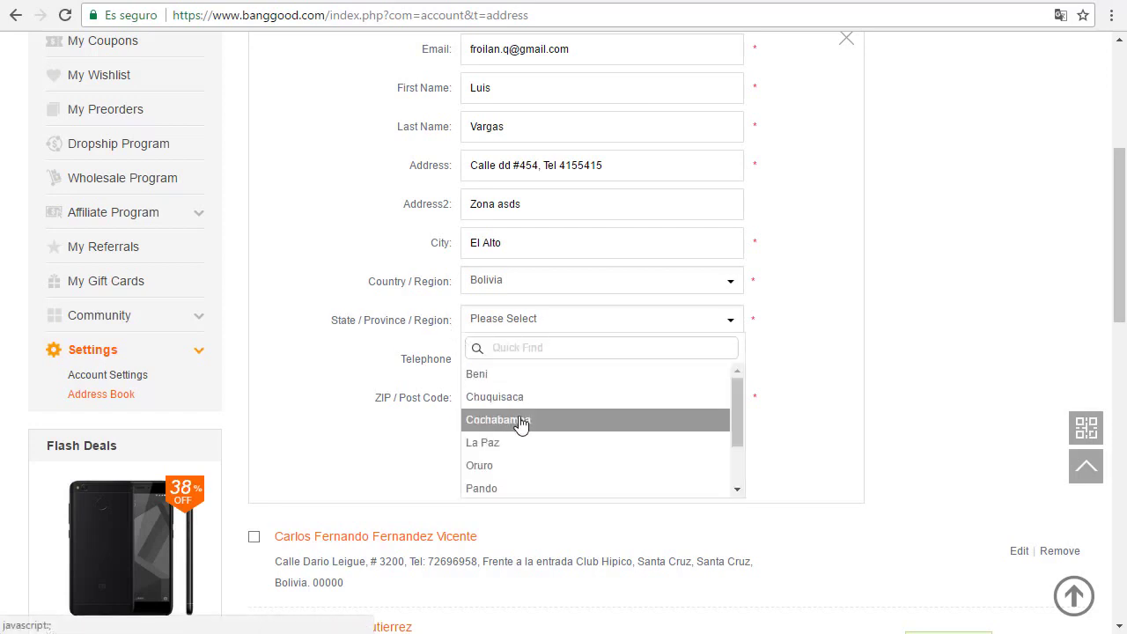
pyautogui.scroll(-5, 522, 424)
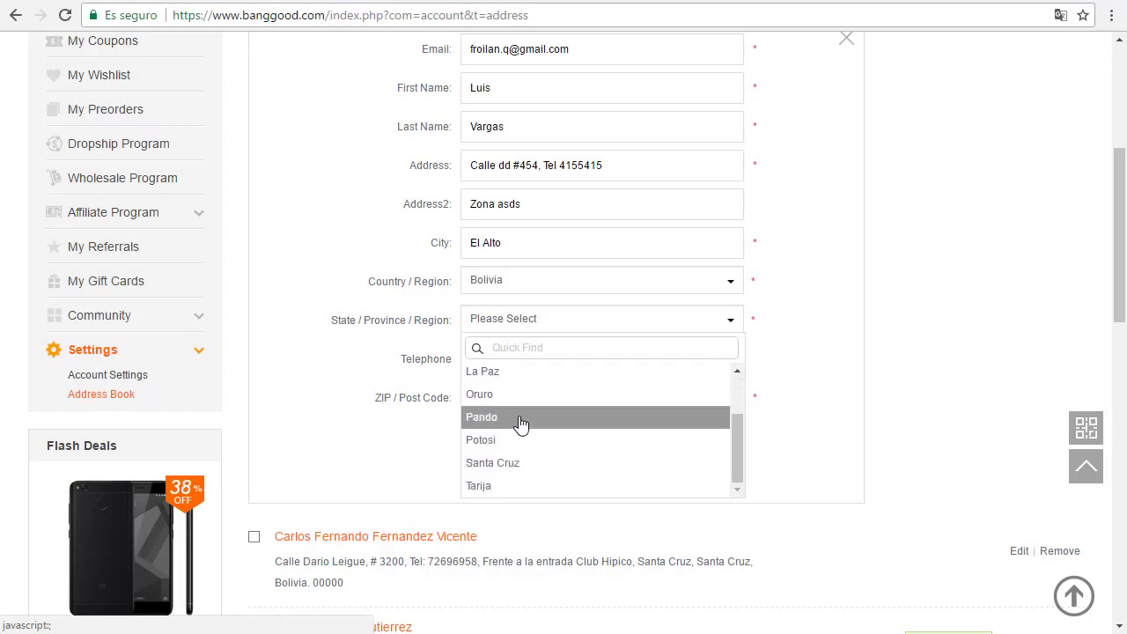
pyautogui.scroll(2, 521, 396)
pyautogui.scroll(1, 522, 352)
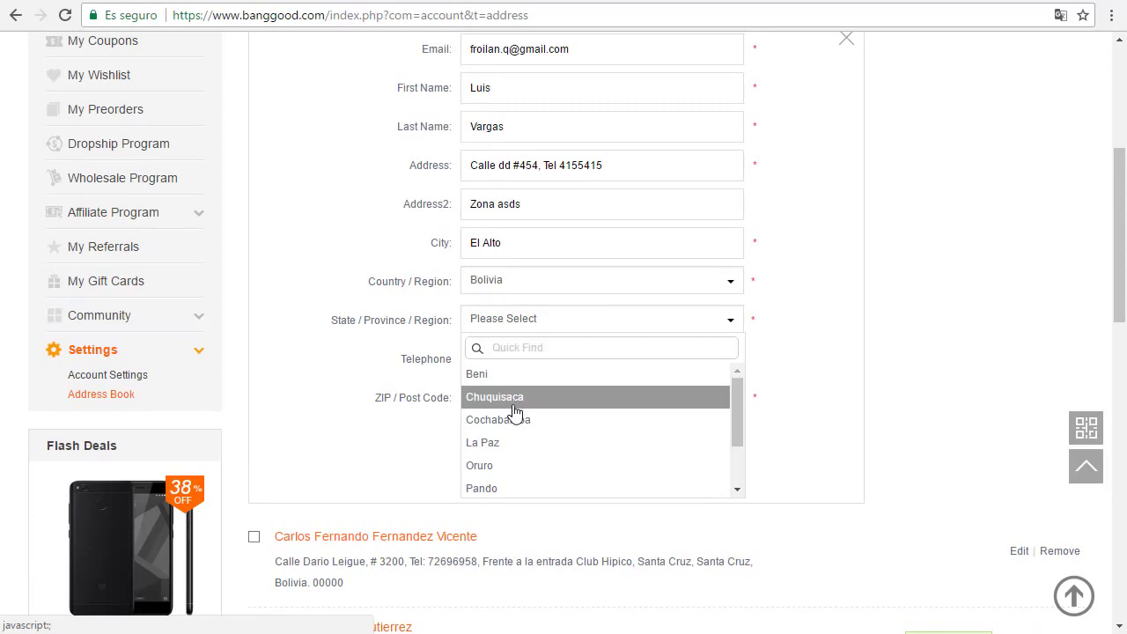
pyautogui.scroll(-2, 512, 413)
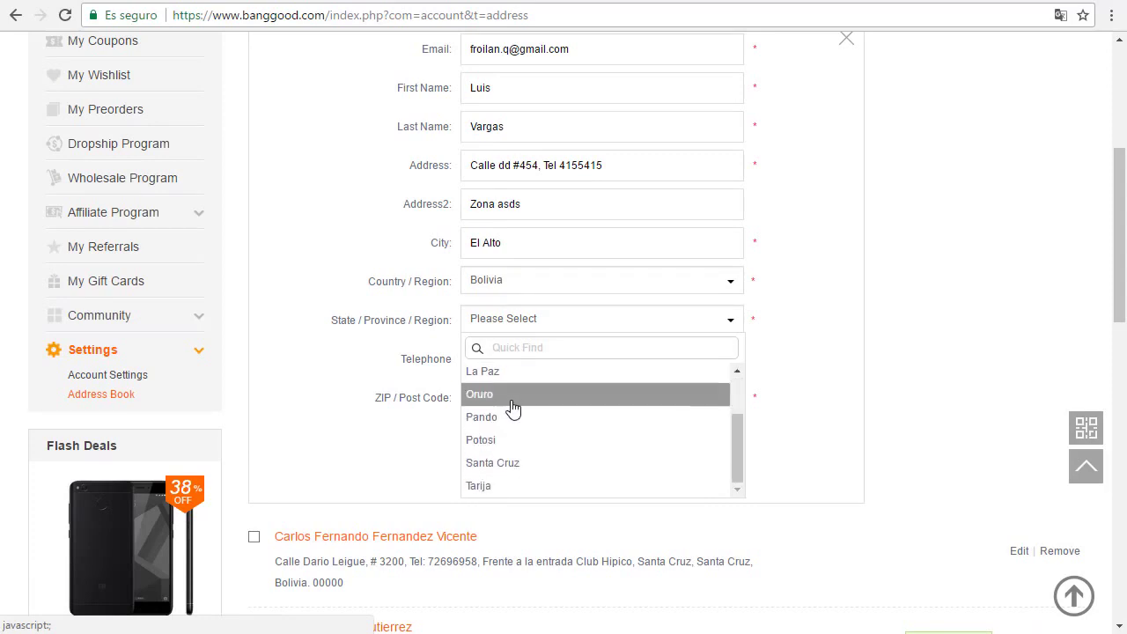
pyautogui.scroll(2, 511, 412)
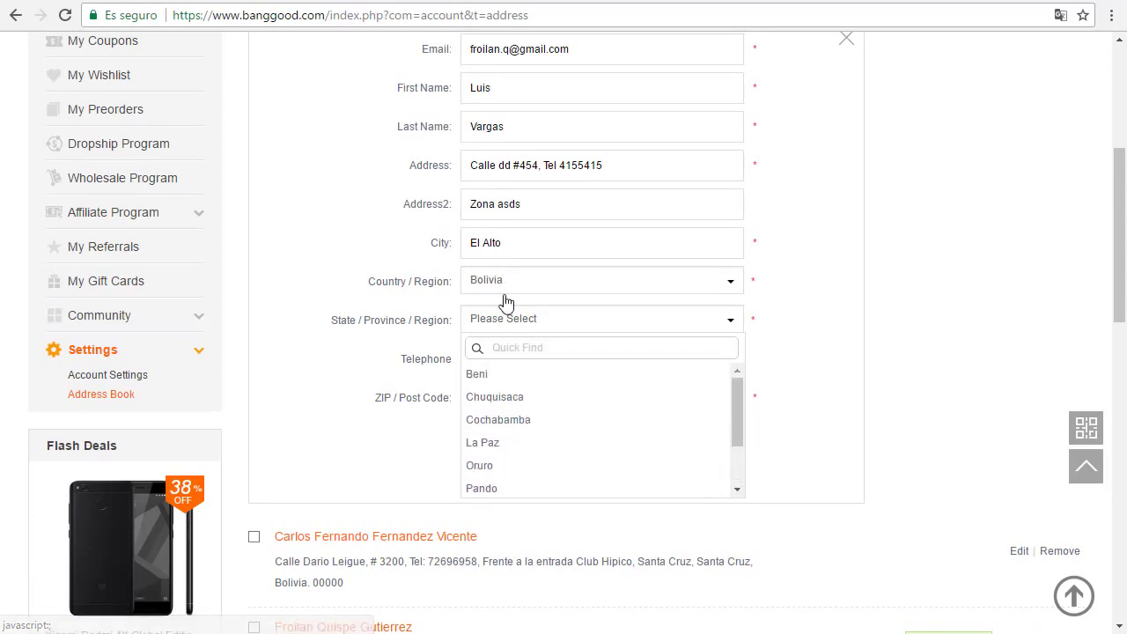
pyautogui.click(473, 445)
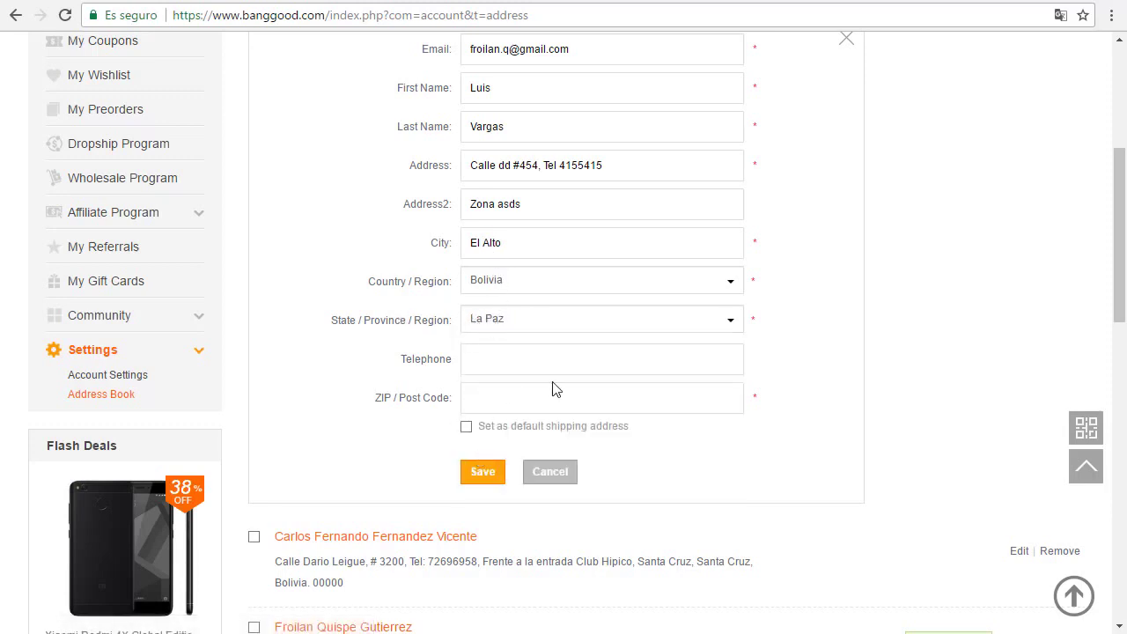
# Step: Enter the telephone number and ZIP code 00000, dismissing the autofill suggestions
pyautogui.click(532, 371)
pyautogui.write('419691961')
pyautogui.click(516, 397)
pyautogui.write('00000')
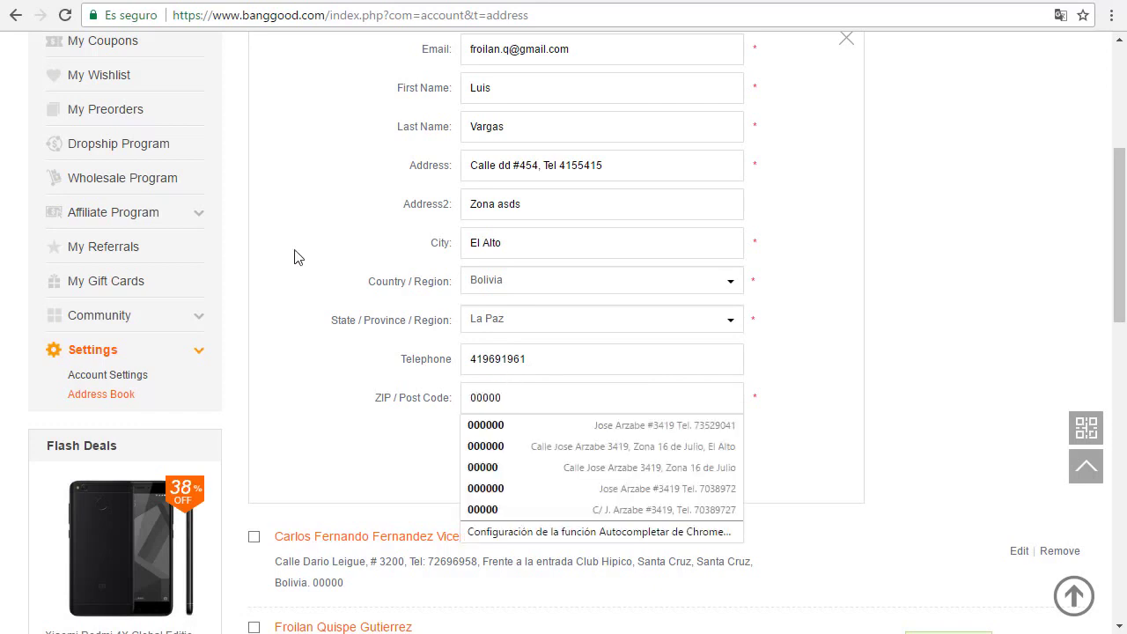
pyautogui.click(294, 254)
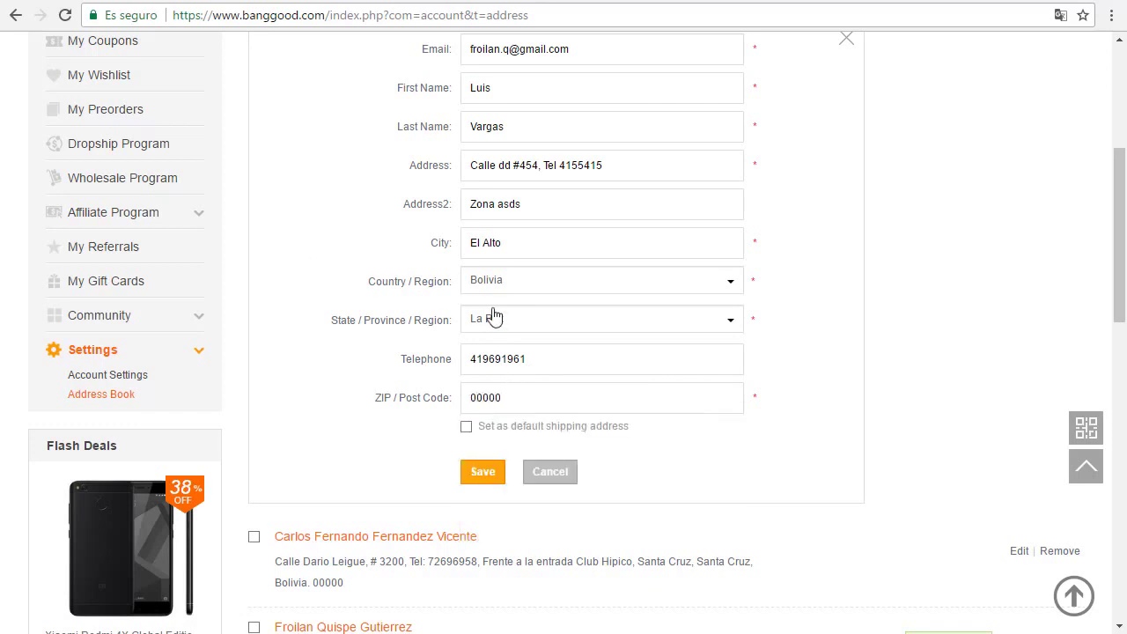
pyautogui.scroll(4, 631, 388)
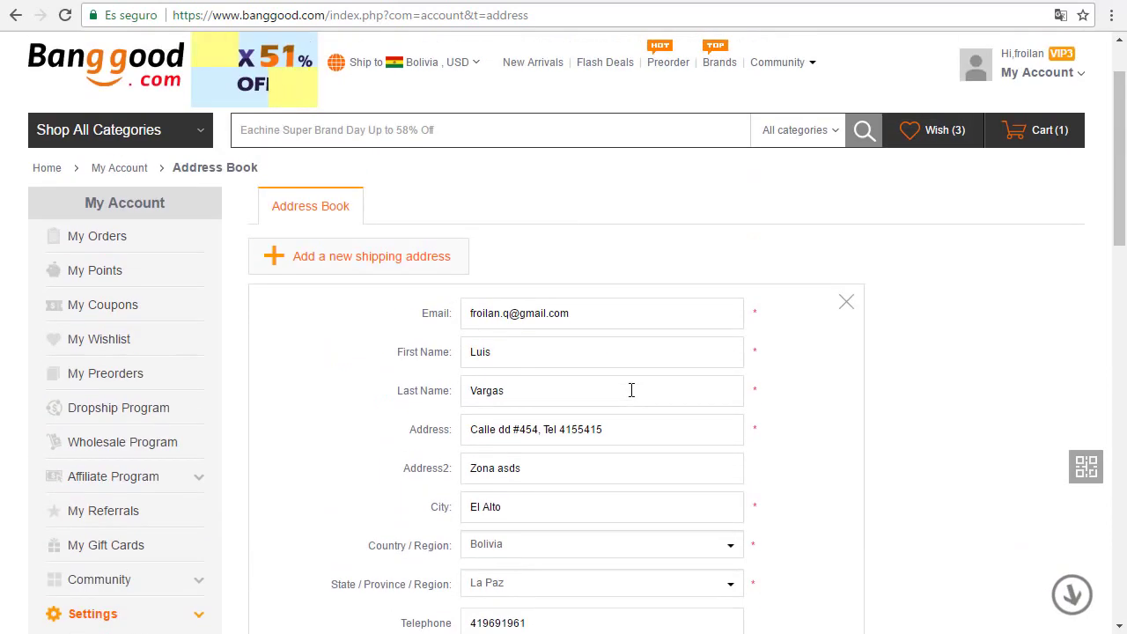
pyautogui.scroll(-1, 635, 391)
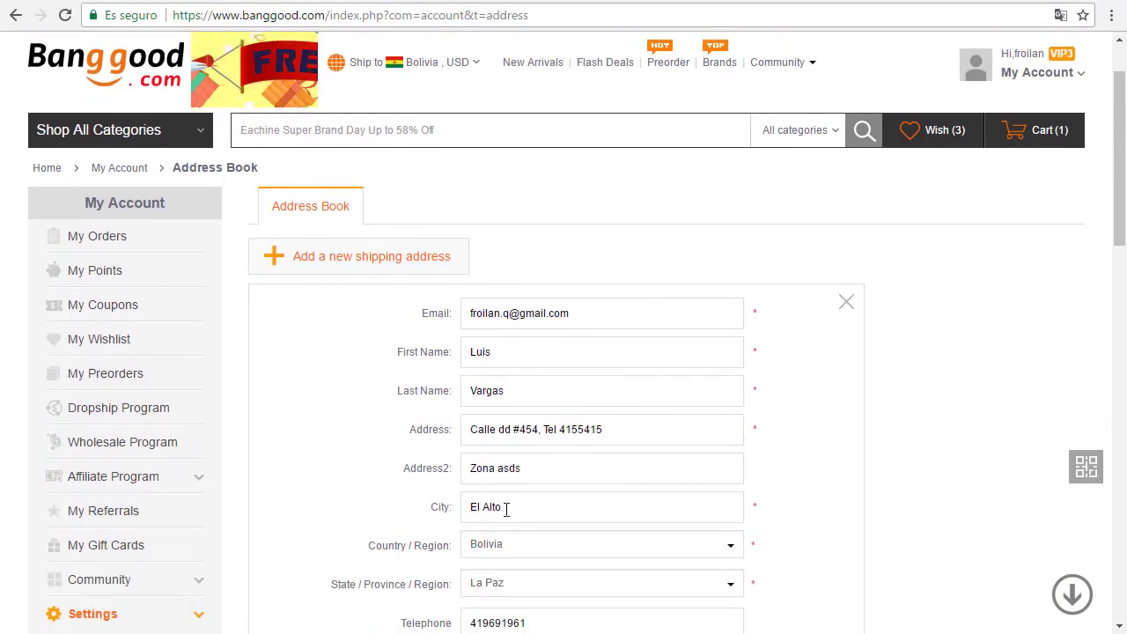
# Step: Go to GearBest's Edit Profile address book and start adding a new address
pyautogui.click(935, 2)
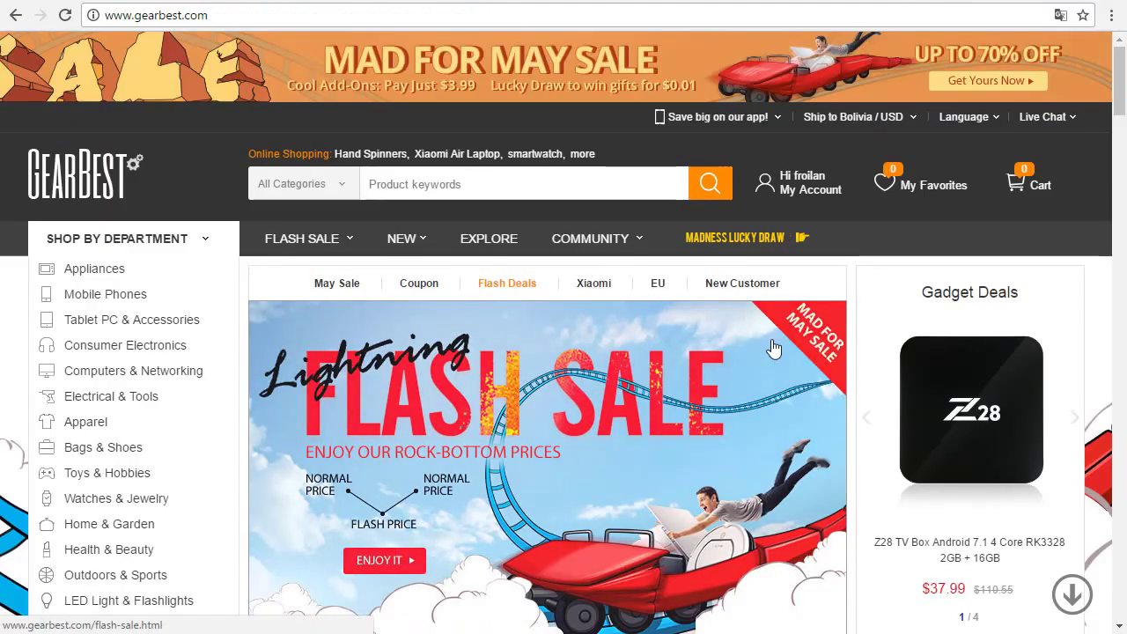
pyautogui.moveTo(810, 194)
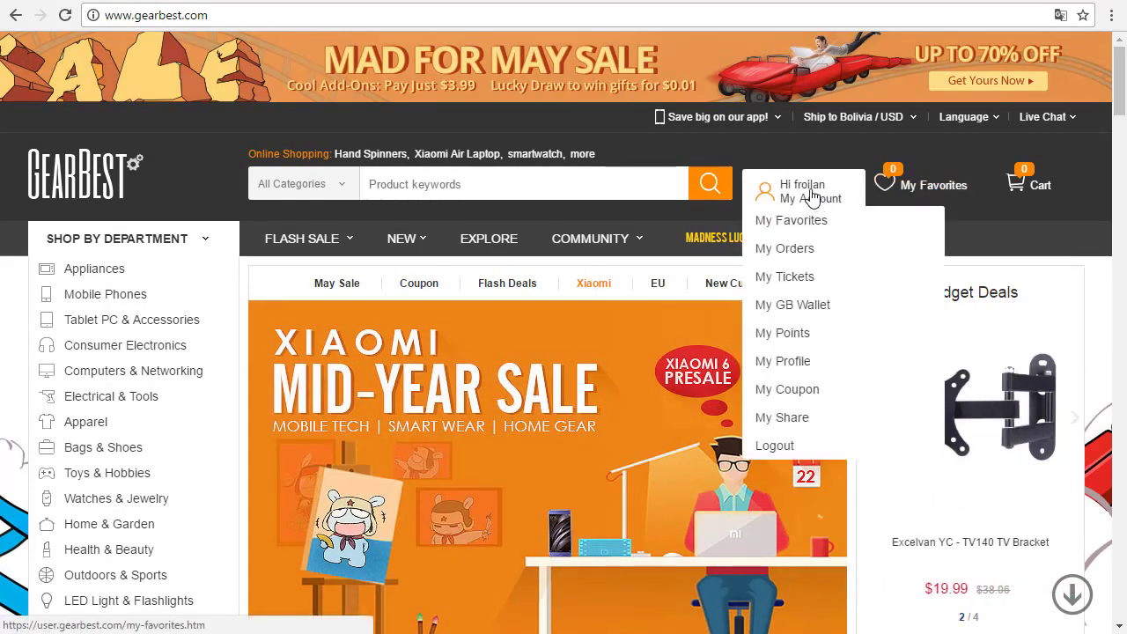
pyautogui.click(810, 198)
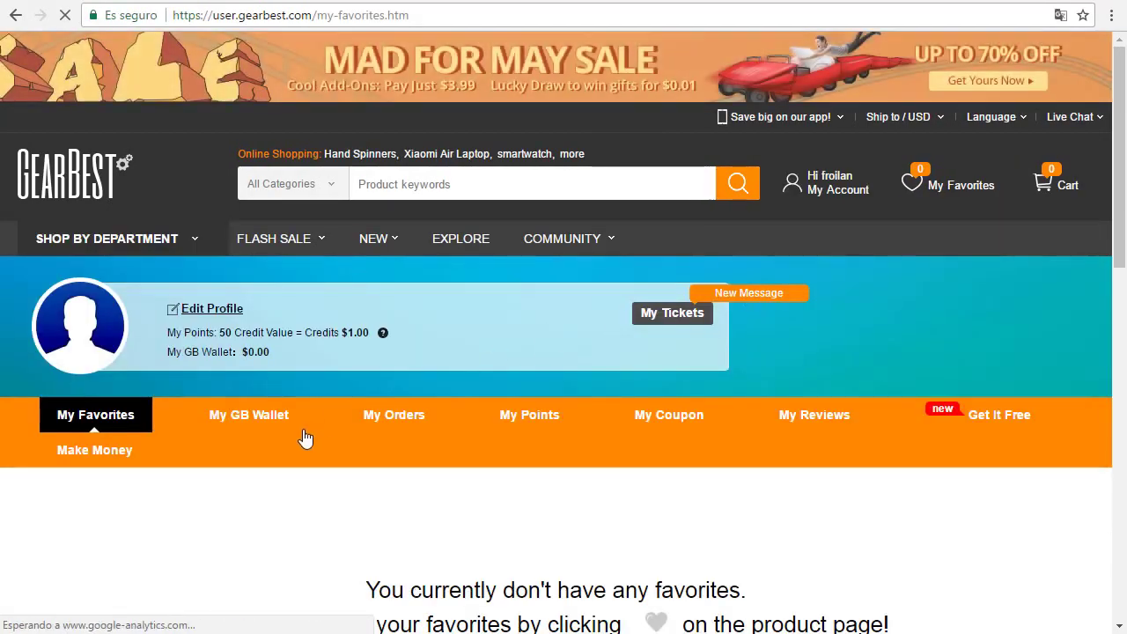
pyautogui.click(215, 315)
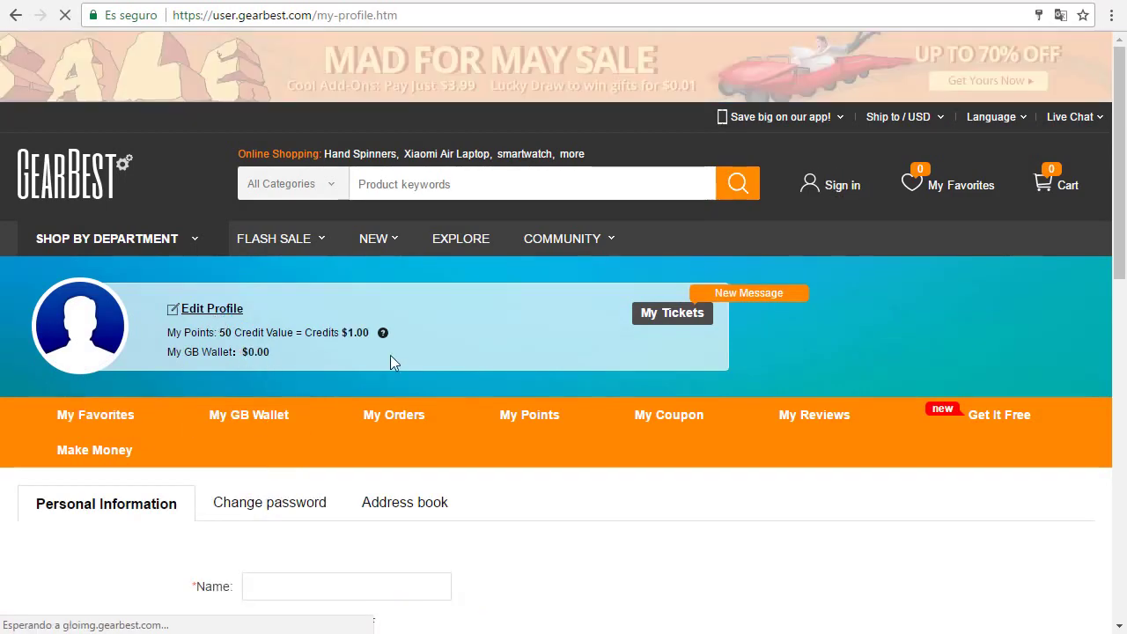
pyautogui.scroll(-2, 478, 540)
pyautogui.click(413, 340)
pyautogui.scroll(-3, 581, 368)
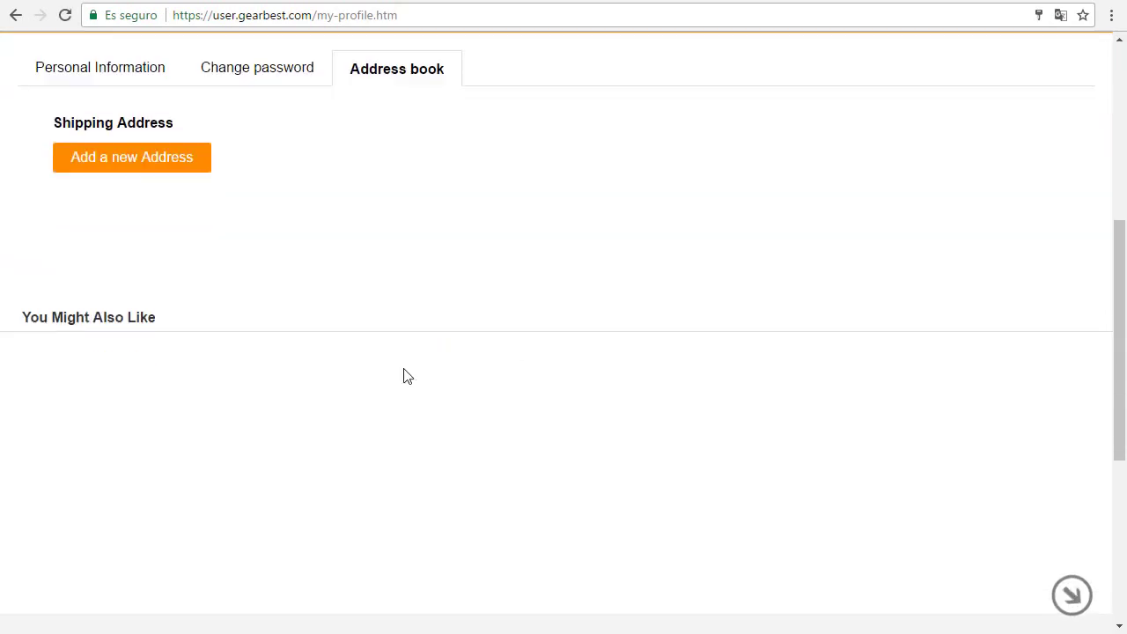
pyautogui.click(164, 152)
pyautogui.scroll(-2, 438, 209)
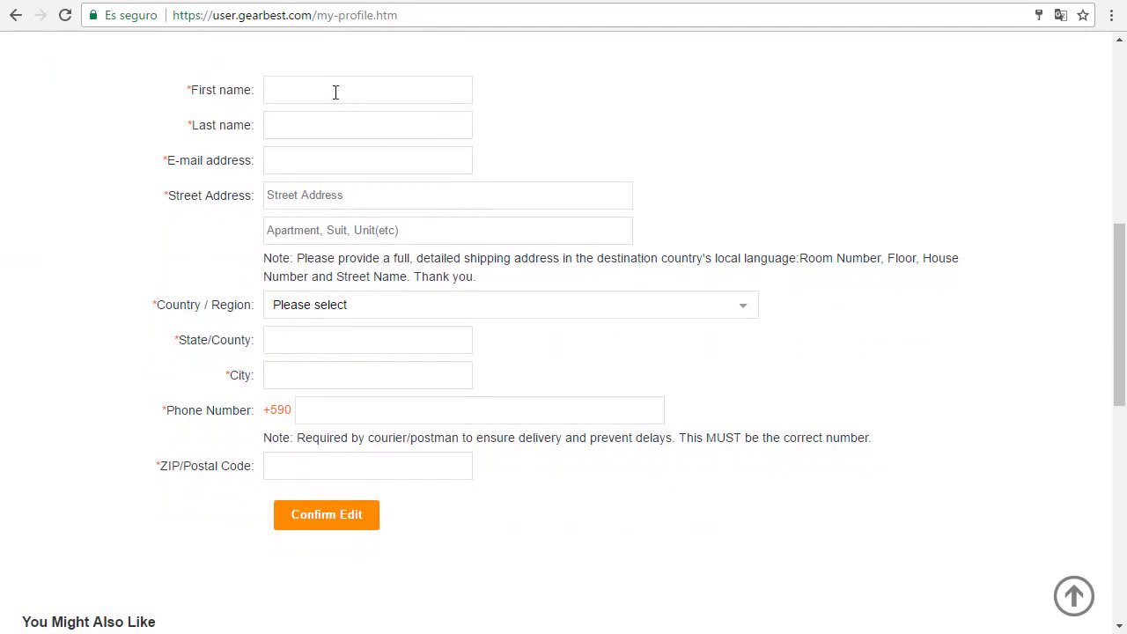
# Step: Enter the recipient's first and last name, e-mail, the Ecobol street line and a phone note
pyautogui.click(336, 92)
pyautogui.click(326, 125)
pyautogui.click(318, 163)
pyautogui.write('dfsfds@')
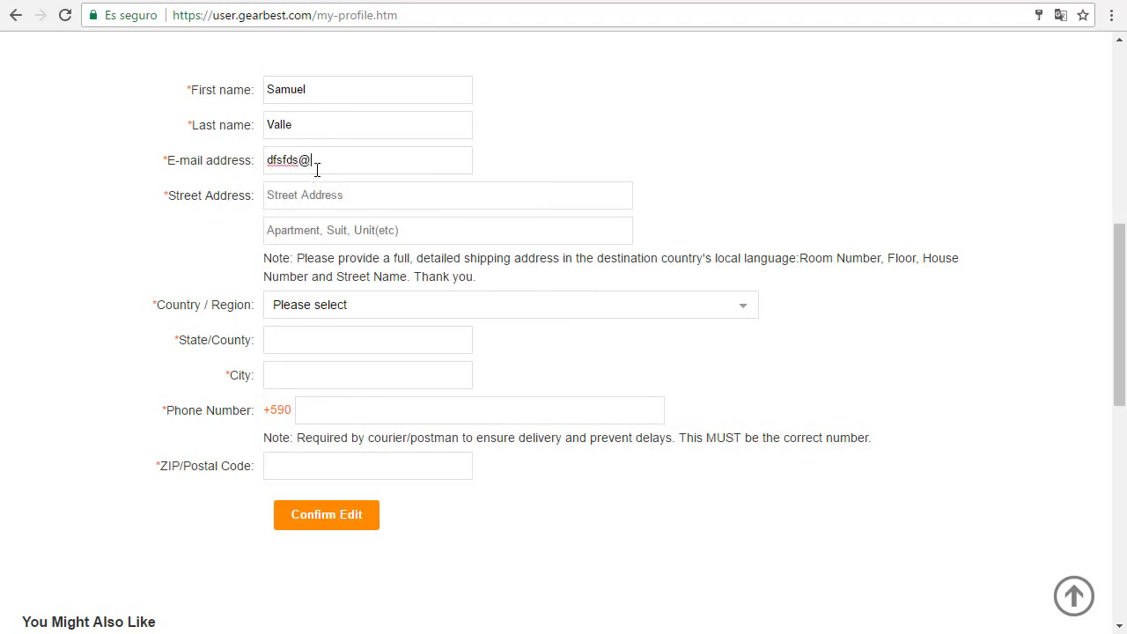
pyautogui.write('xc.ocm')
pyautogui.click(325, 194)
pyautogui.write('Ecobol Central Santa Cruz')
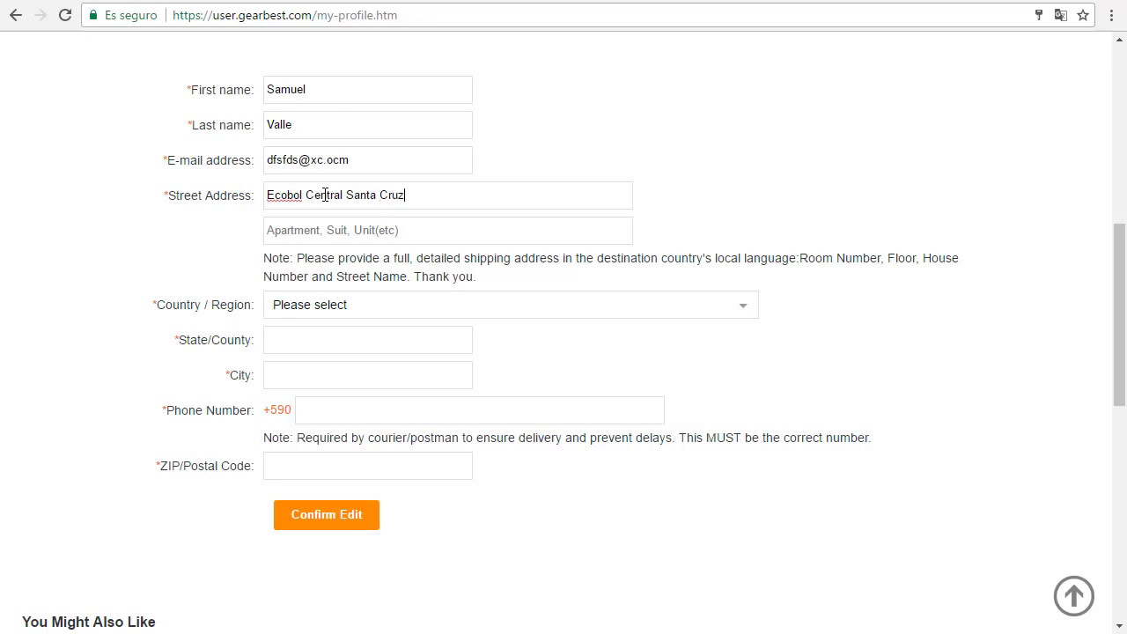
pyautogui.click(461, 235)
pyautogui.write('Tel: 787787878')
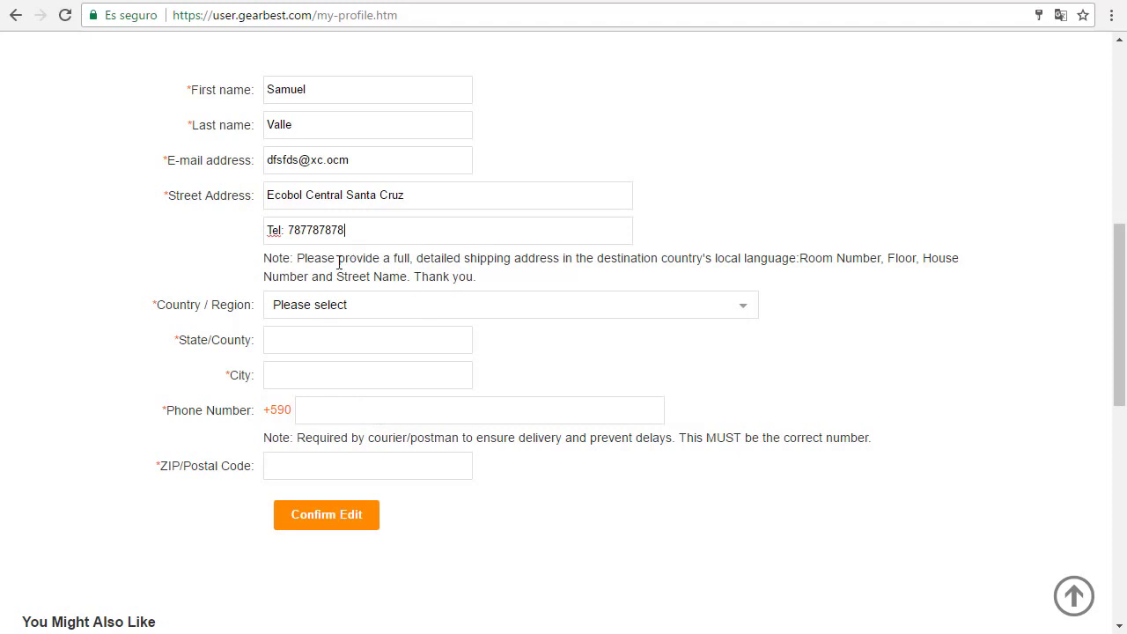
# Step: Select Bolivia and state Santa Cruz, then enter city Santa Cruz and ZIP 00000
pyautogui.click(322, 304)
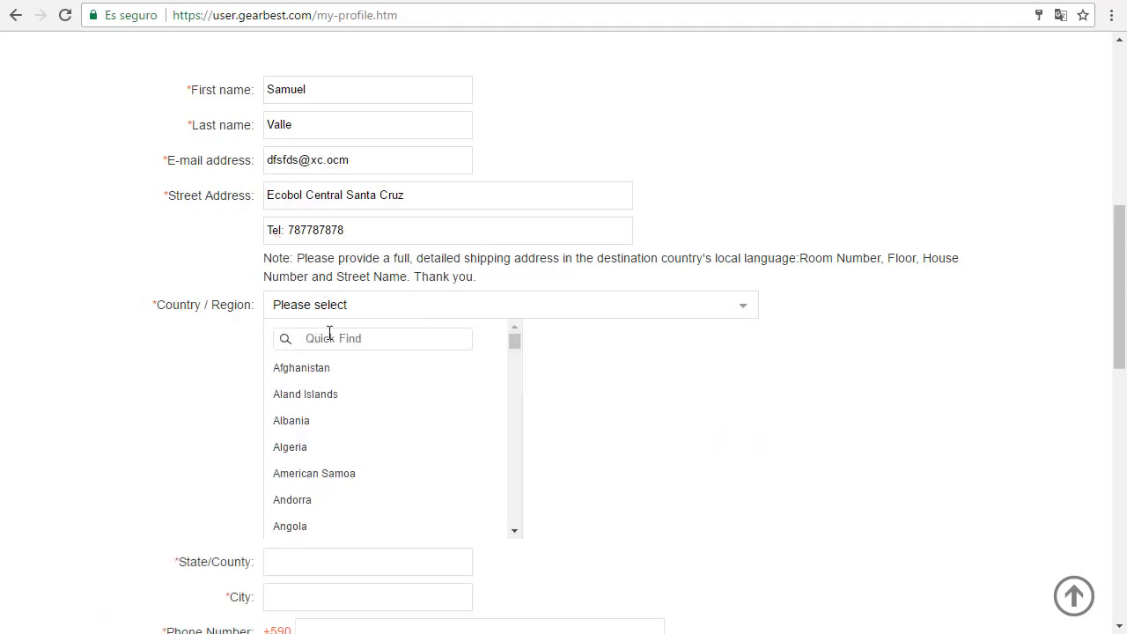
pyautogui.write('boli')
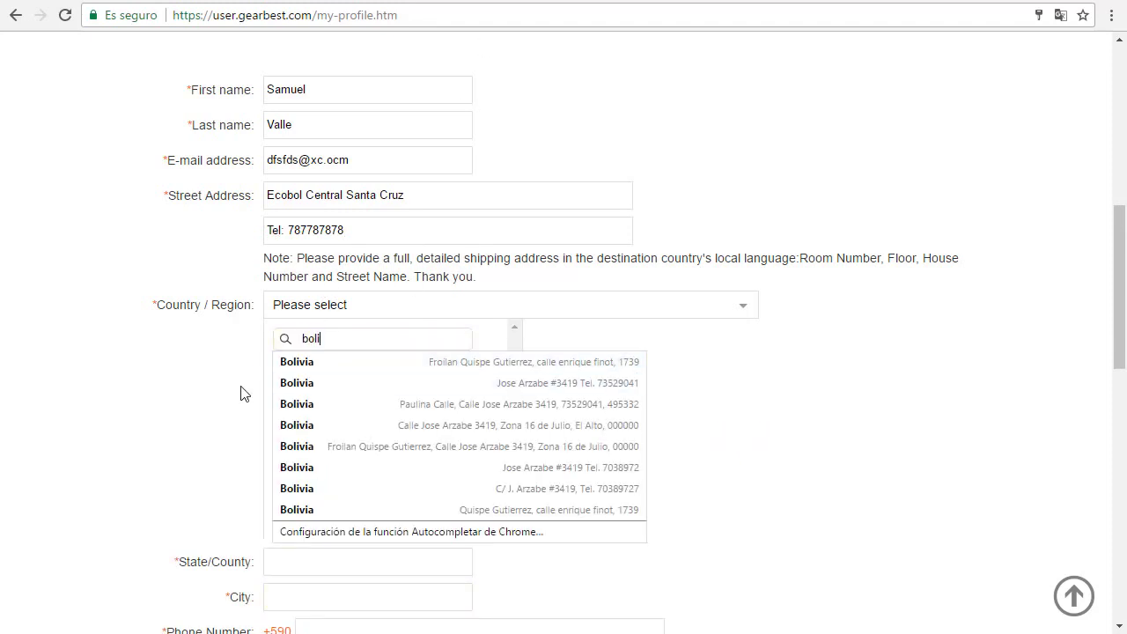
pyautogui.write('via')
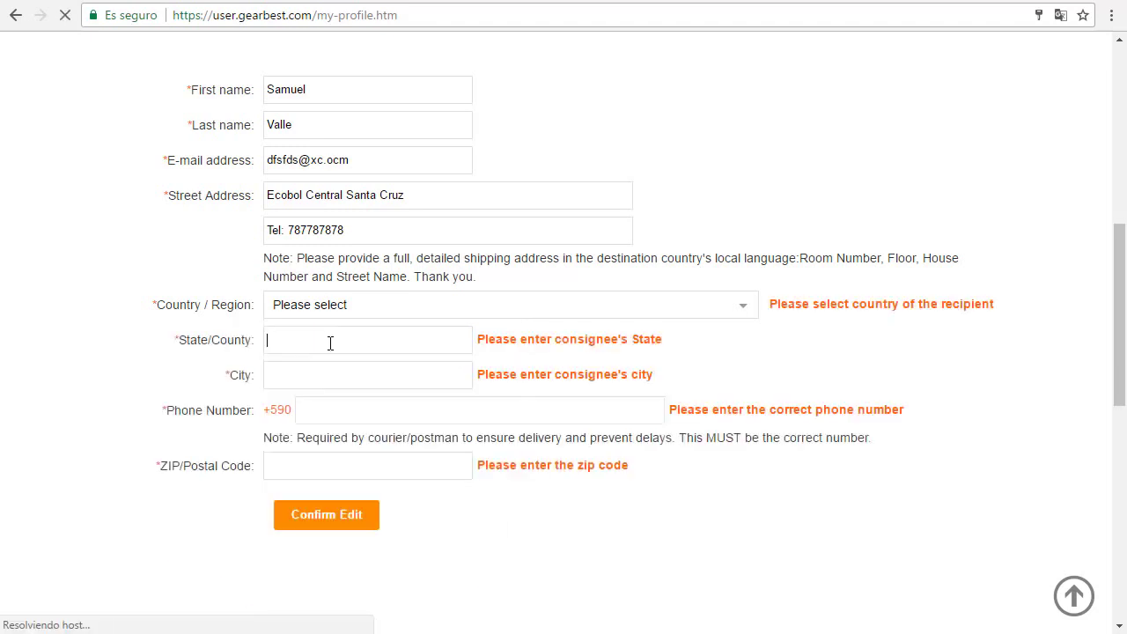
pyautogui.click(426, 306)
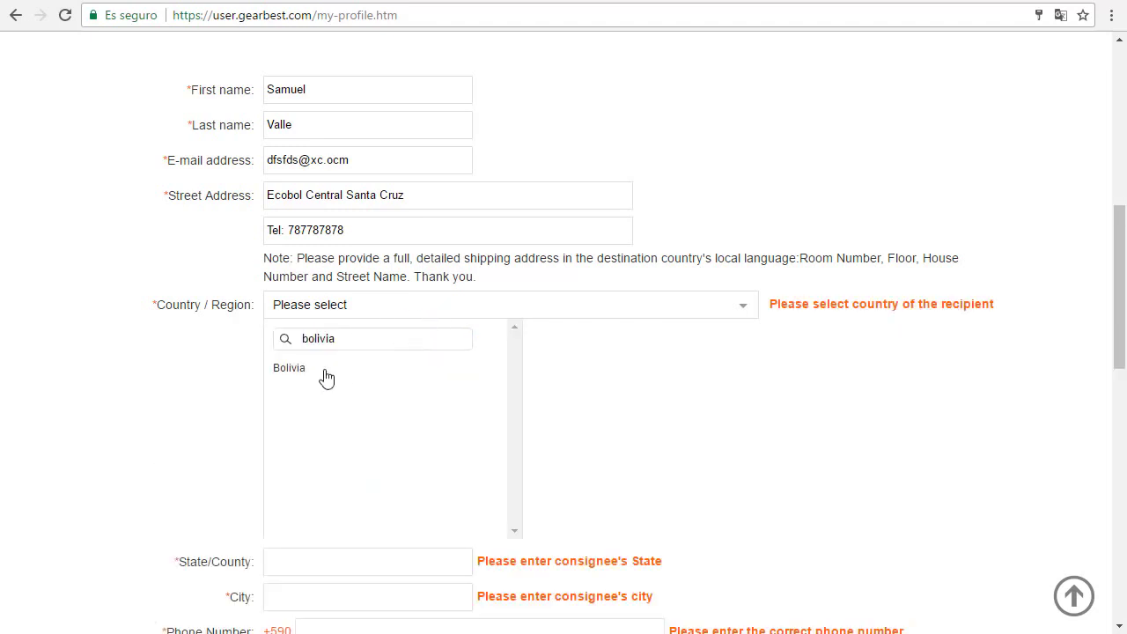
pyautogui.click(322, 370)
pyautogui.click(350, 341)
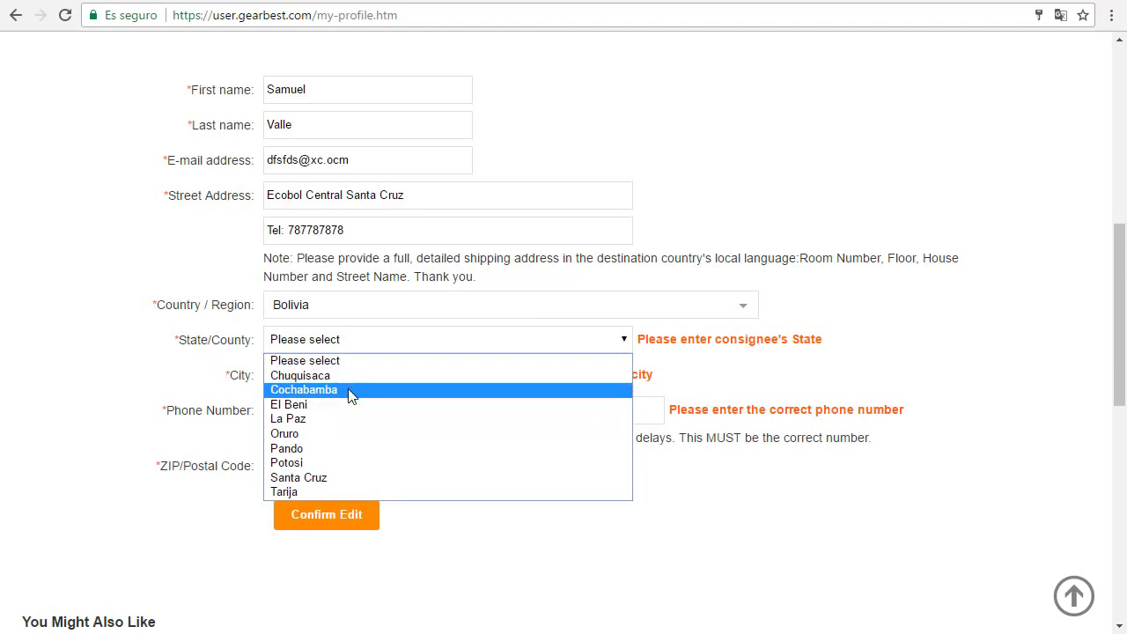
pyautogui.click(330, 478)
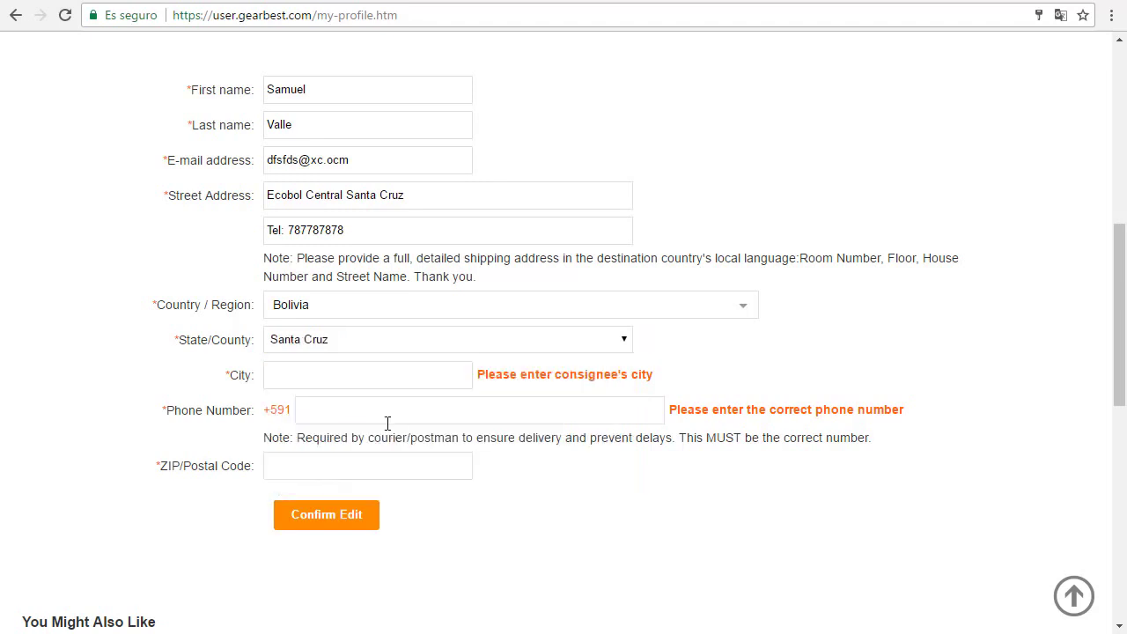
pyautogui.click(313, 377)
pyautogui.write('Santa Cruz')
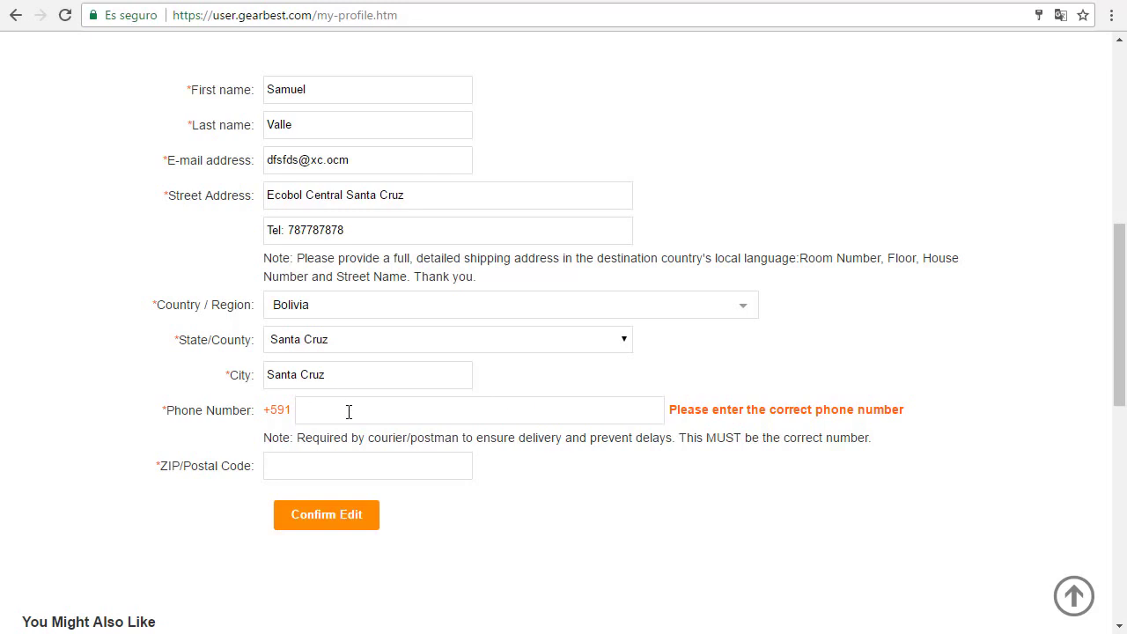
pyautogui.write('5161651')
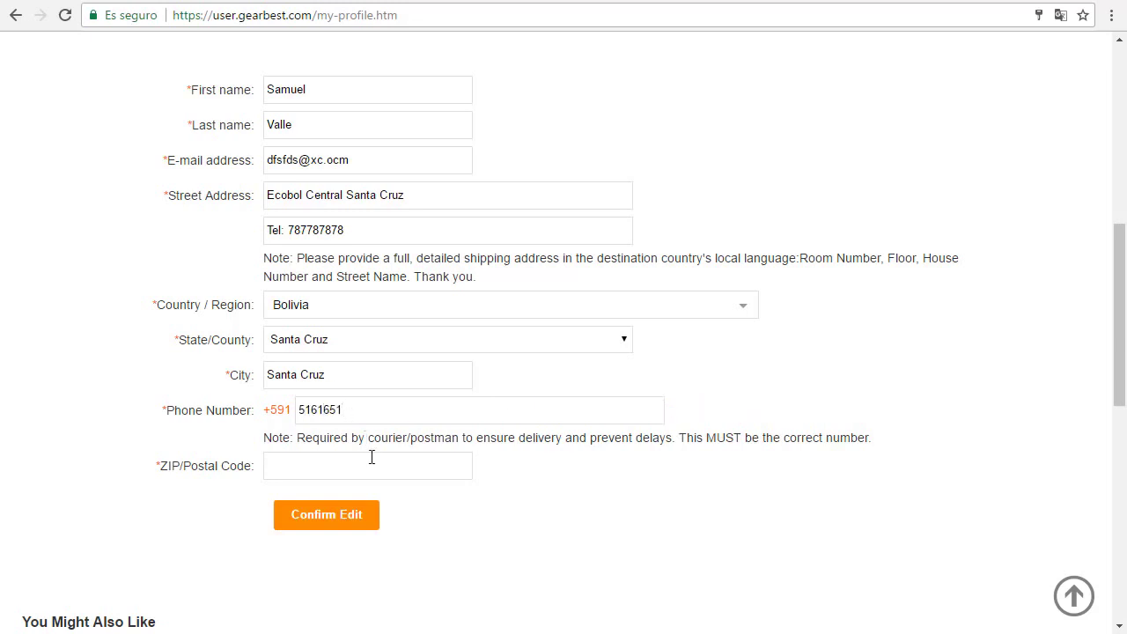
pyautogui.write('00000')
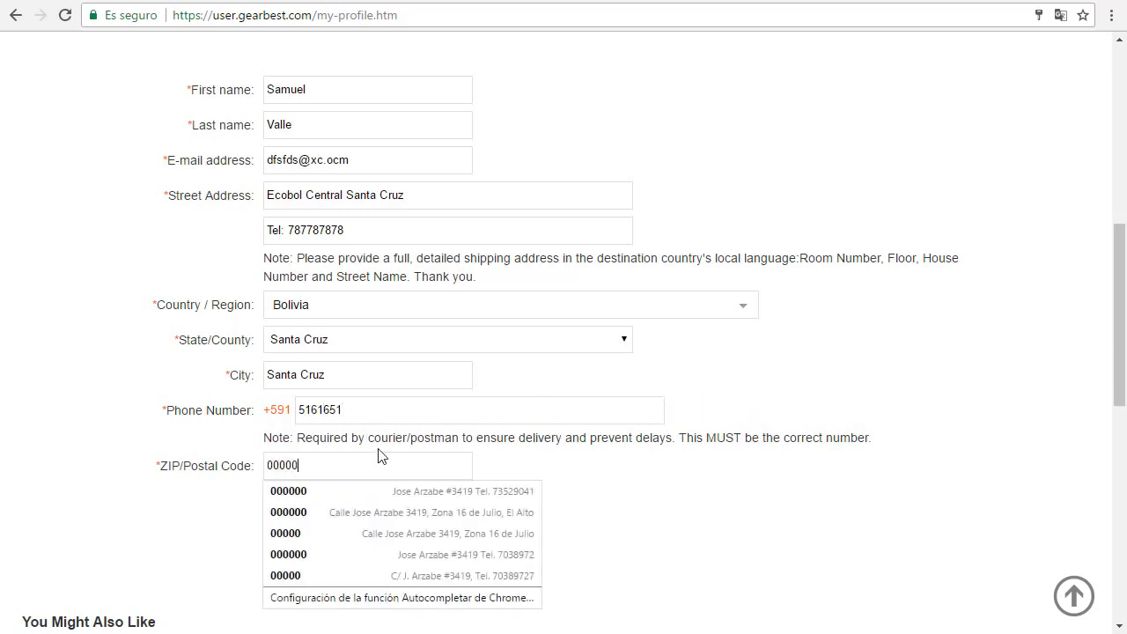
# Step: Replace the phone field with the new phone number, dismissing the suggestions
pyautogui.click(631, 478)
pyautogui.scroll(3, 495, 443)
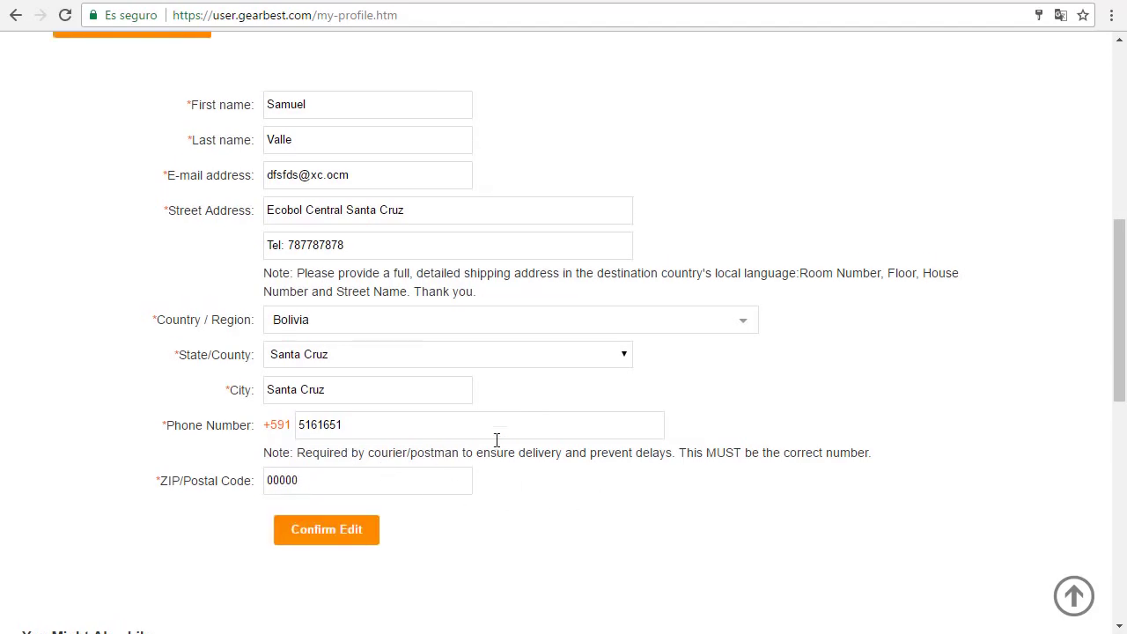
pyautogui.scroll(-3, 540, 445)
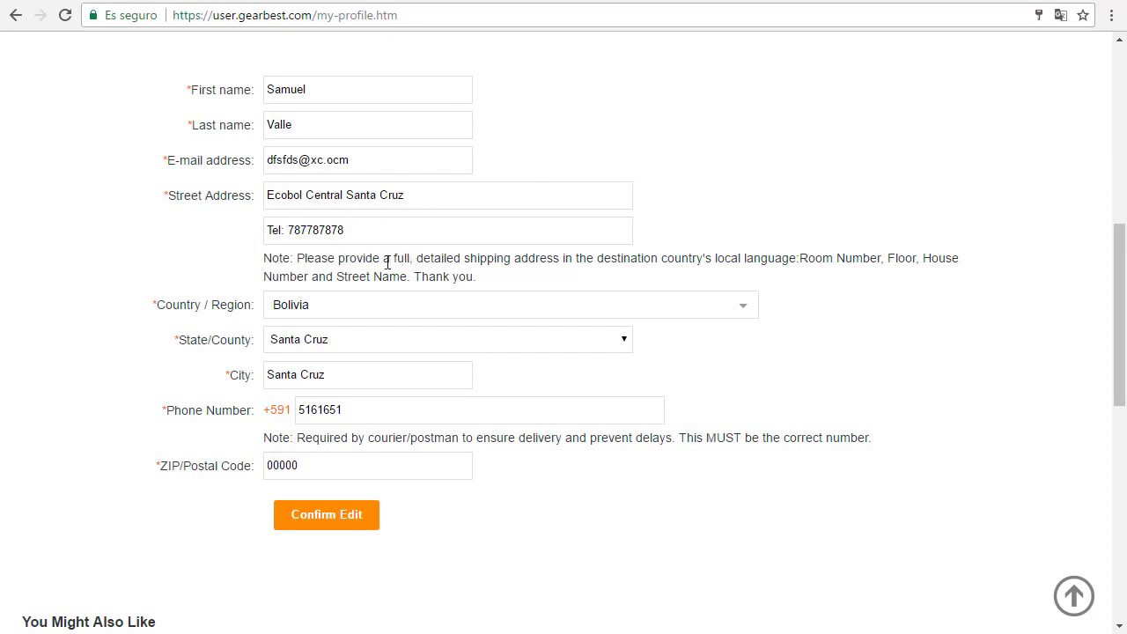
pyautogui.moveTo(370, 412); pyautogui.dragTo(290, 414)
pyautogui.write('777777')
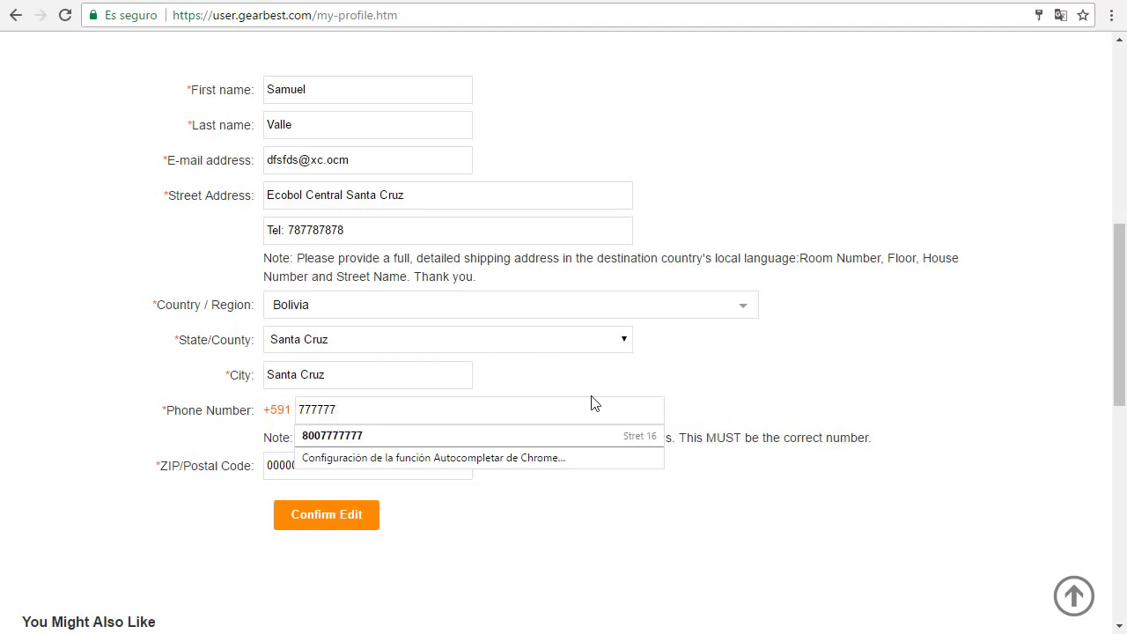
pyautogui.click(597, 395)
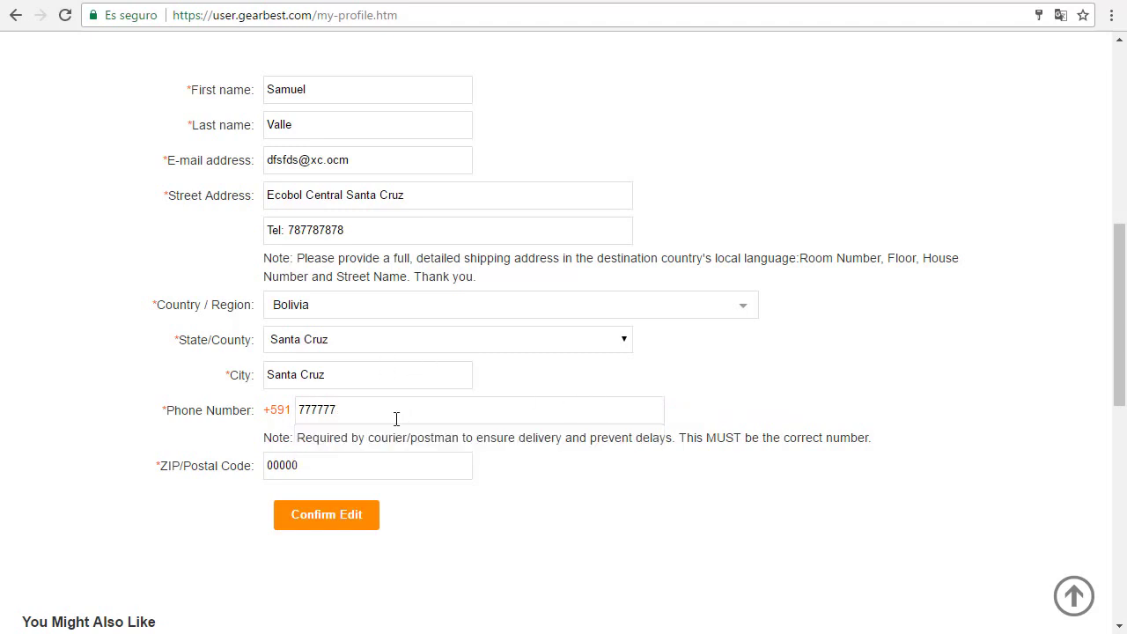
pyautogui.write('7')
pyautogui.click(717, 368)
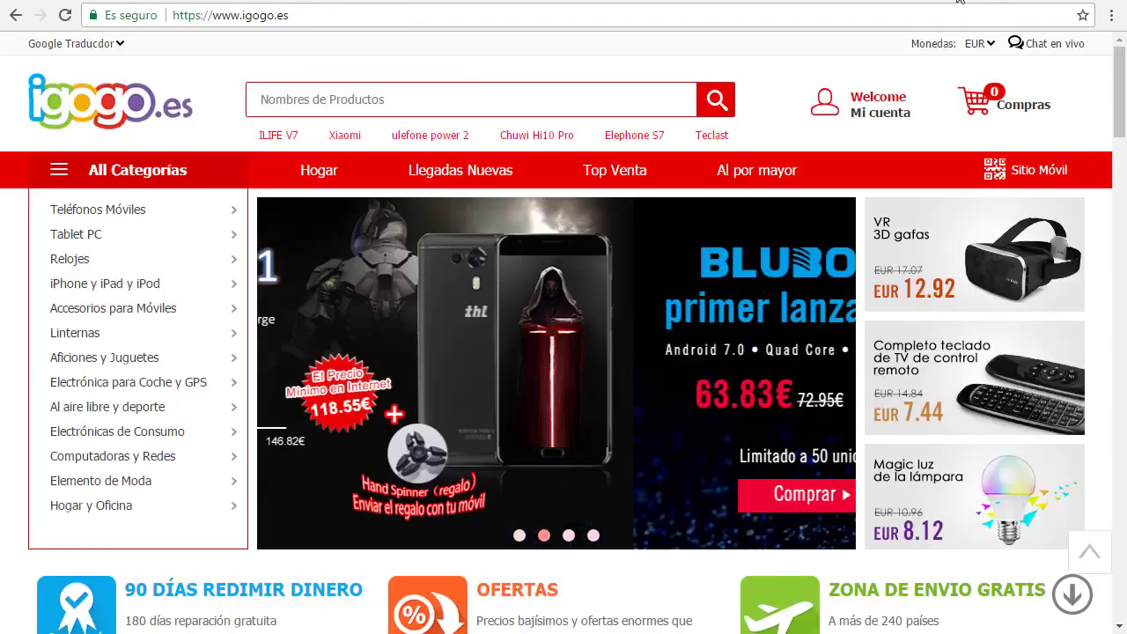
# Step: Open the igogo address book, start a new address, and enter the recipient's first name and surname
pyautogui.moveTo(850, 104)
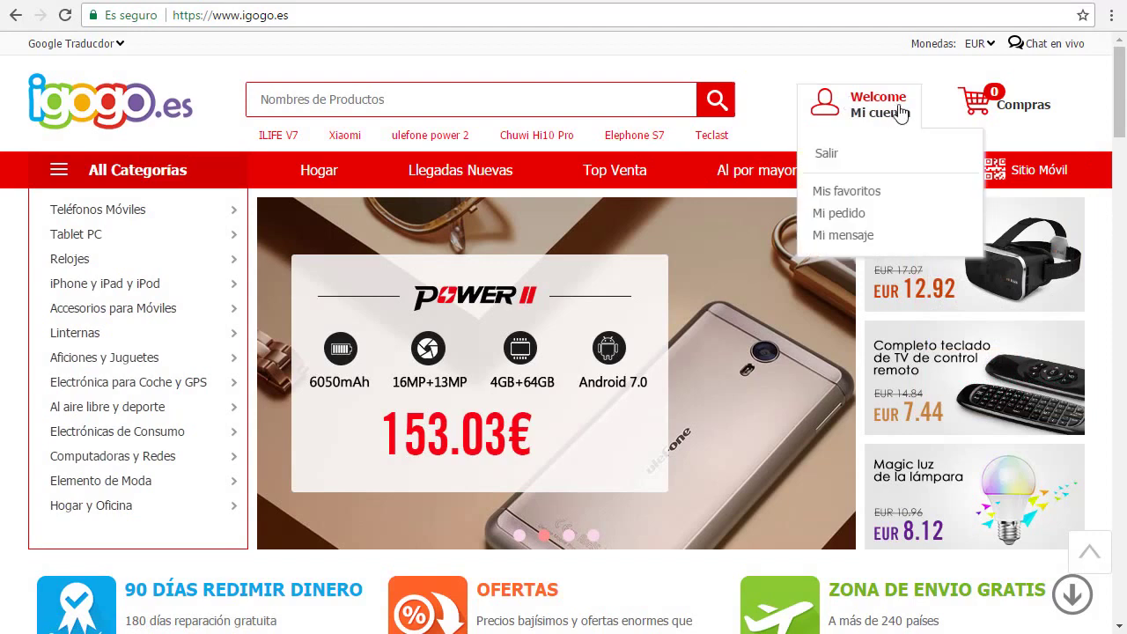
pyautogui.click(858, 114)
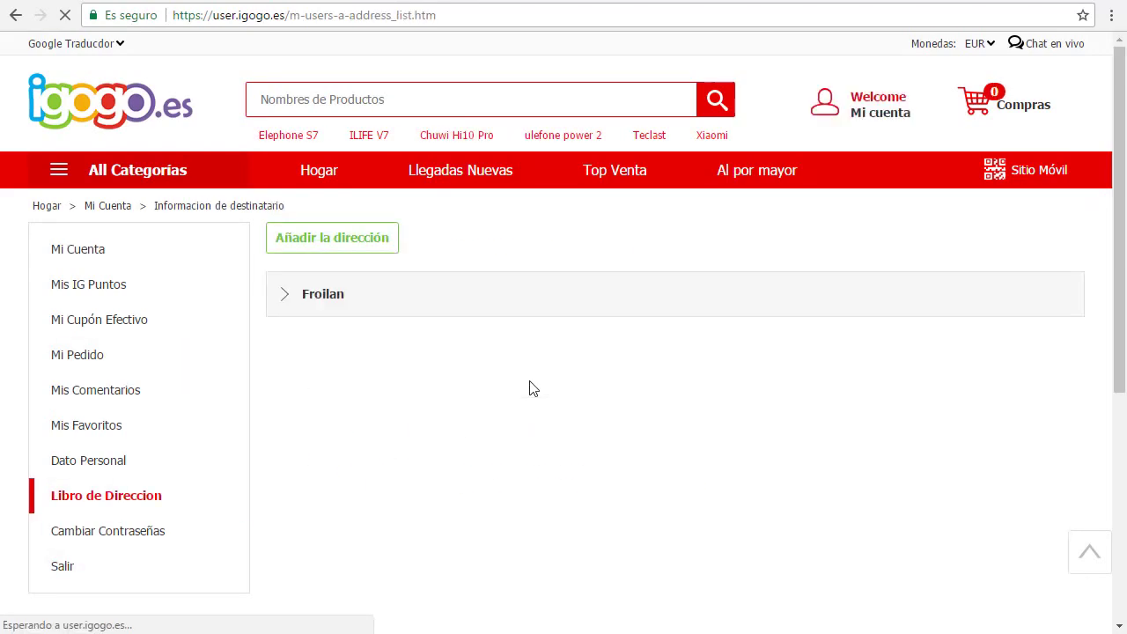
pyautogui.click(361, 249)
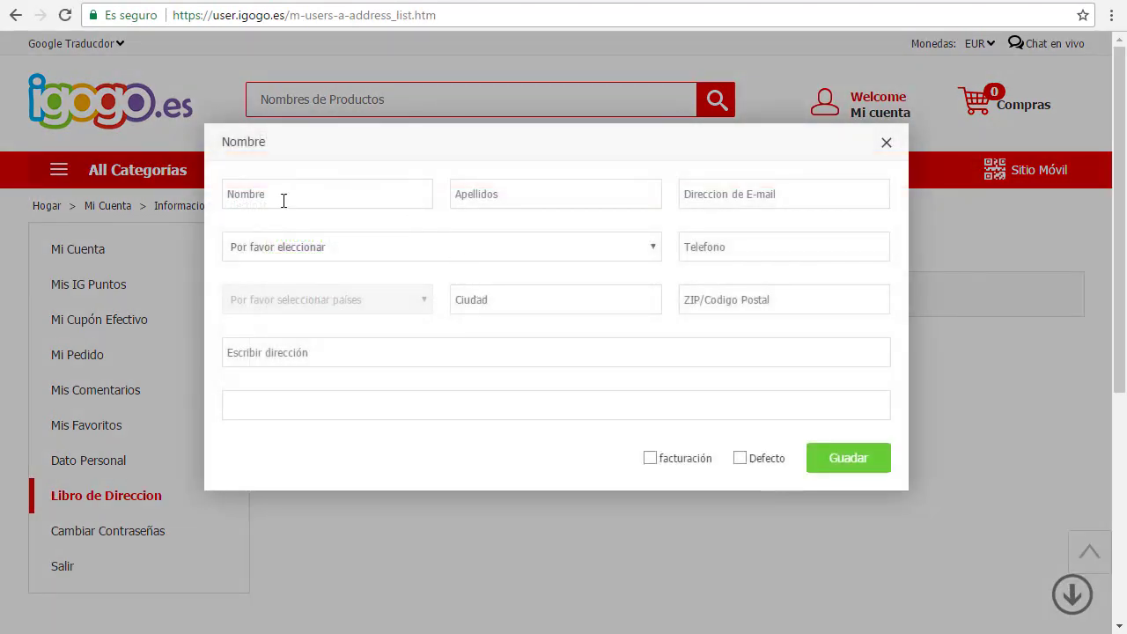
pyautogui.click(281, 195)
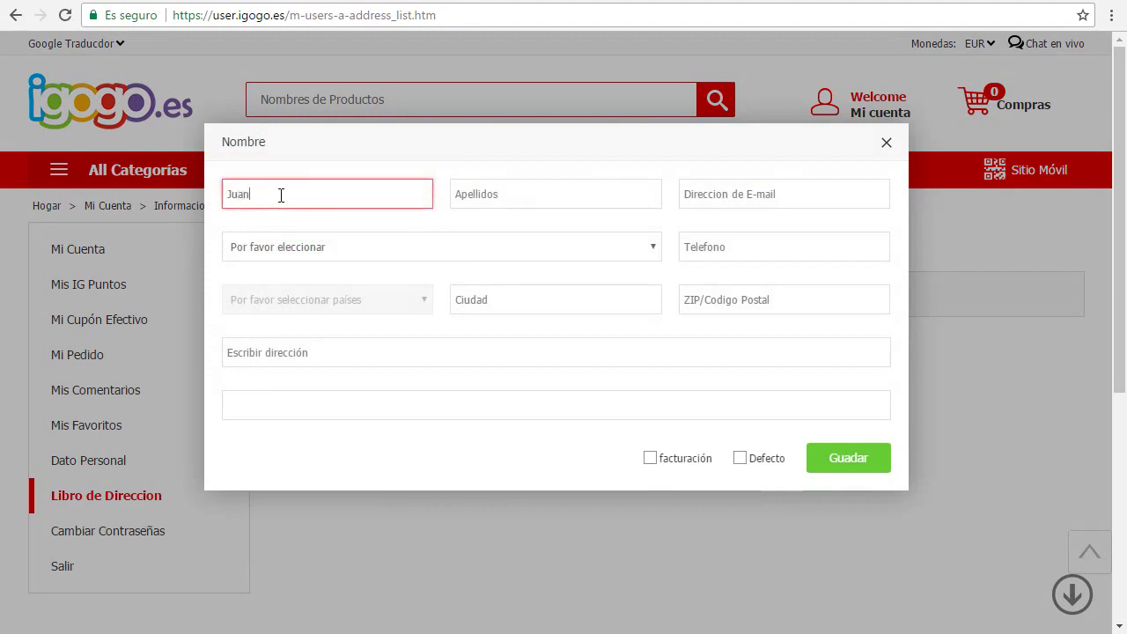
pyautogui.click(559, 203)
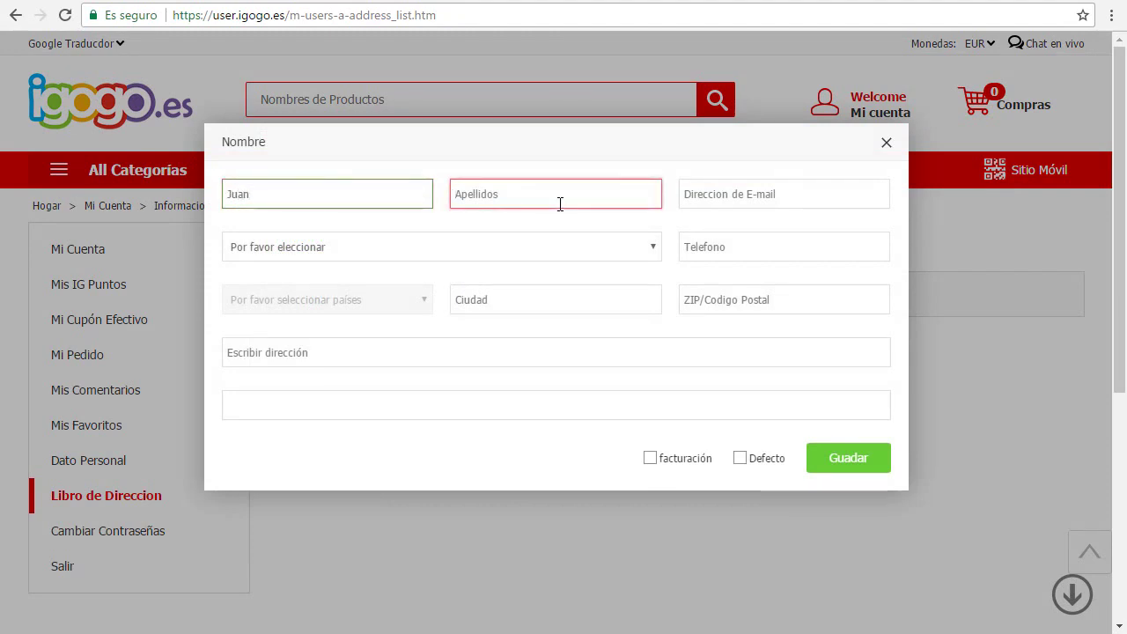
# Step: Enter the contact's e-mail and choose Bolivia as the country
pyautogui.click(772, 189)
pyautogui.write('dasdffs')
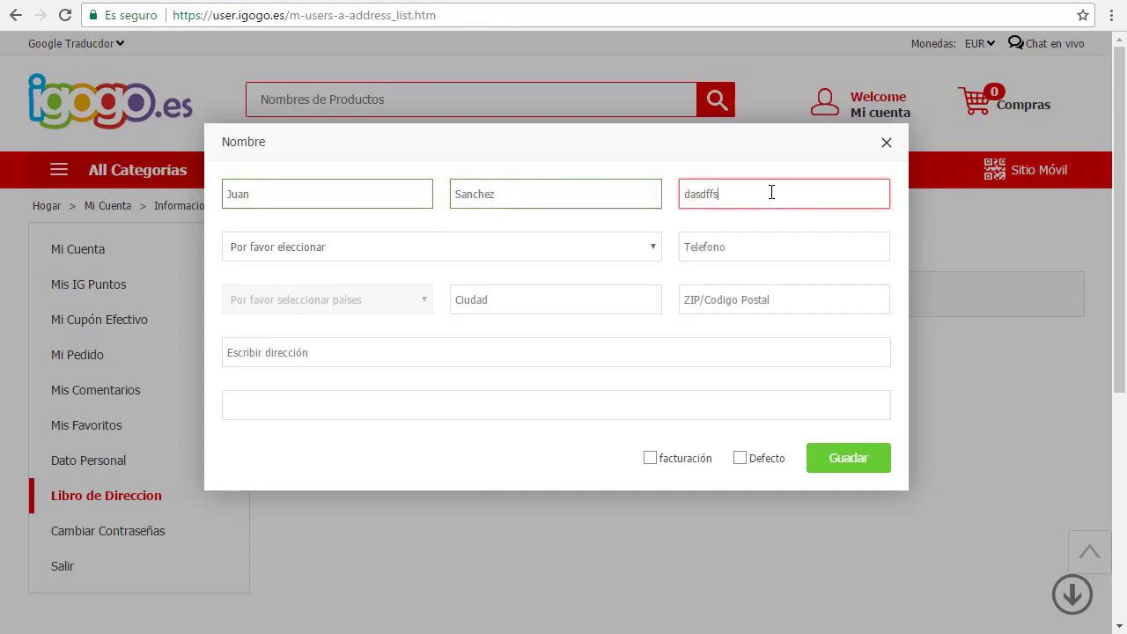
pyautogui.write('@fdf.com')
pyautogui.click(328, 270)
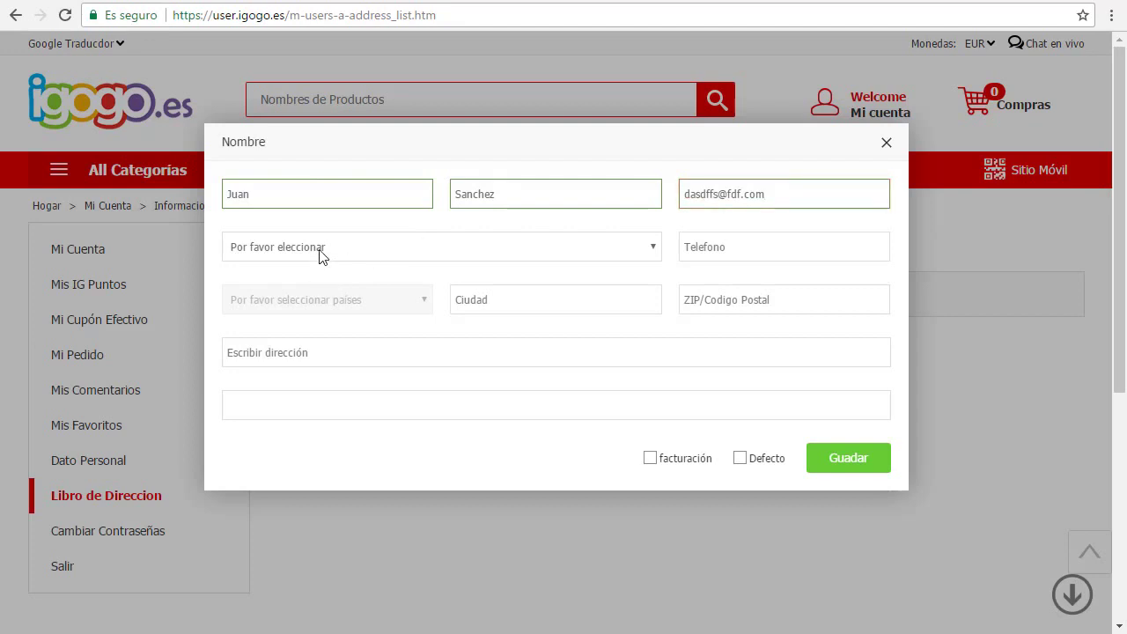
pyautogui.click(320, 254)
pyautogui.scroll(-8, 310, 350)
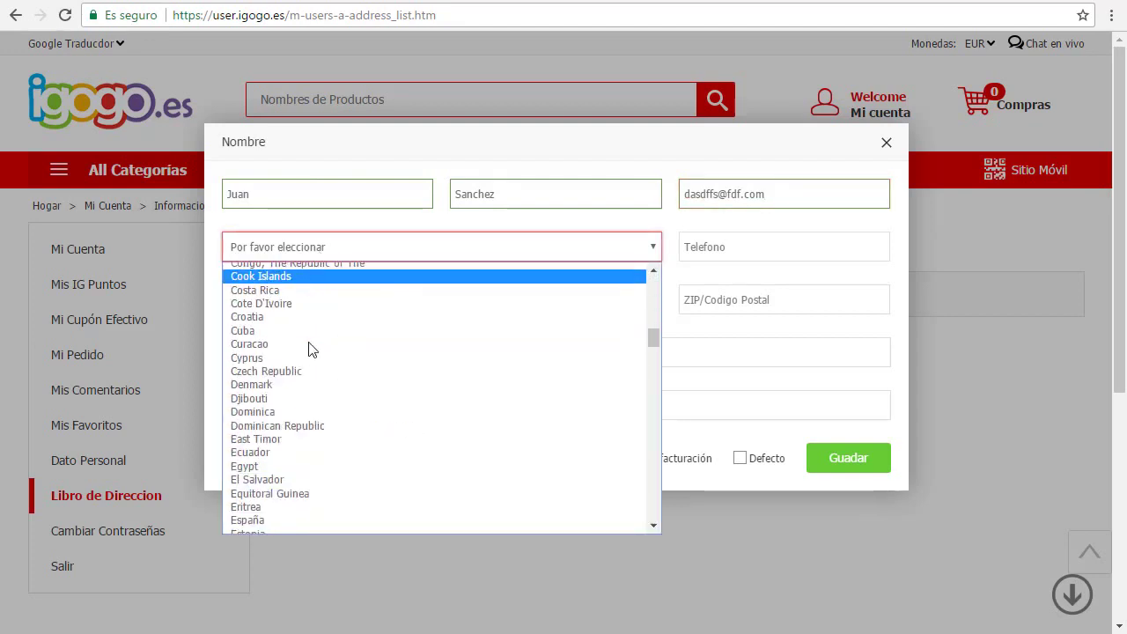
pyautogui.scroll(-3, 309, 350)
pyautogui.scroll(8, 310, 349)
pyautogui.scroll(-15, 310, 350)
pyautogui.scroll(15, 310, 349)
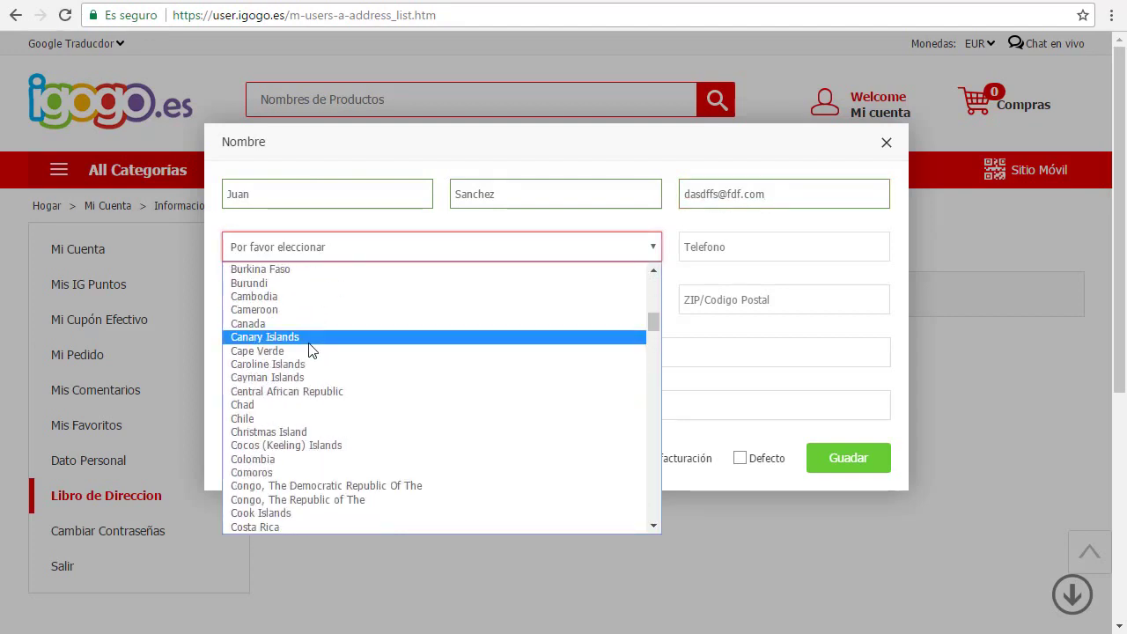
pyautogui.scroll(3, 310, 350)
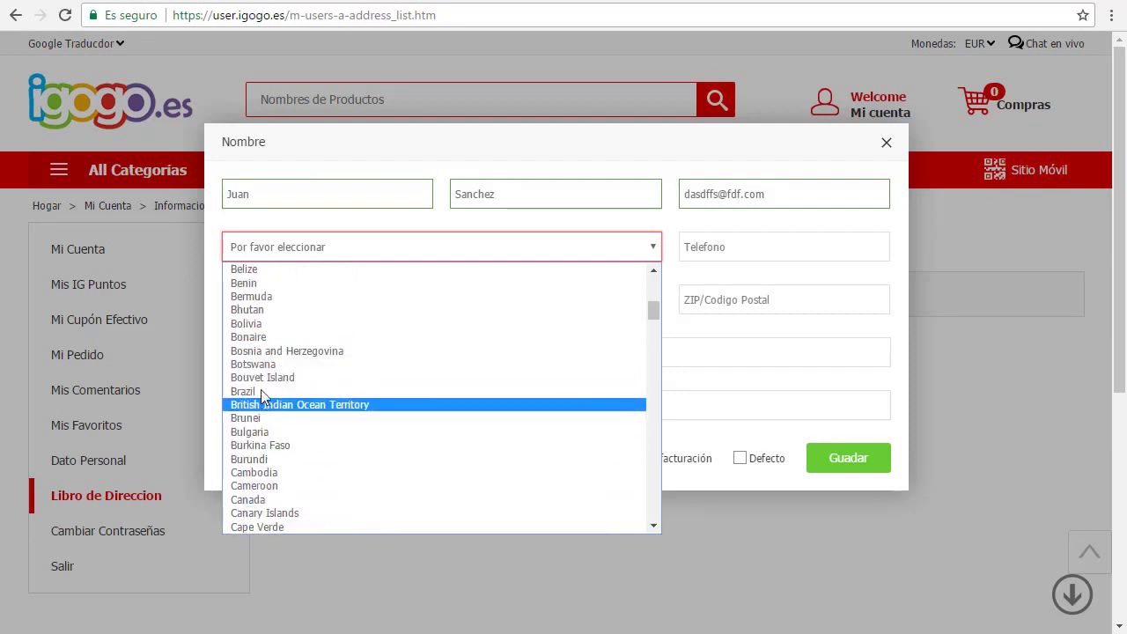
pyautogui.click(251, 323)
# Step: Enter the contact phone number in the Telefono field
pyautogui.click(739, 242)
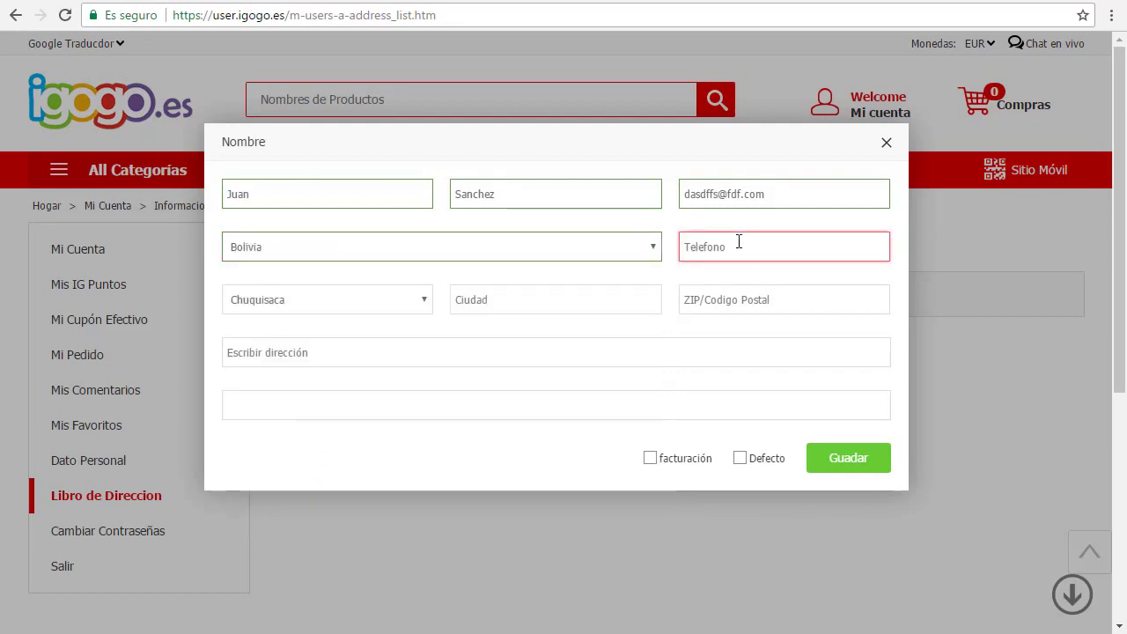
pyautogui.write('591887878')
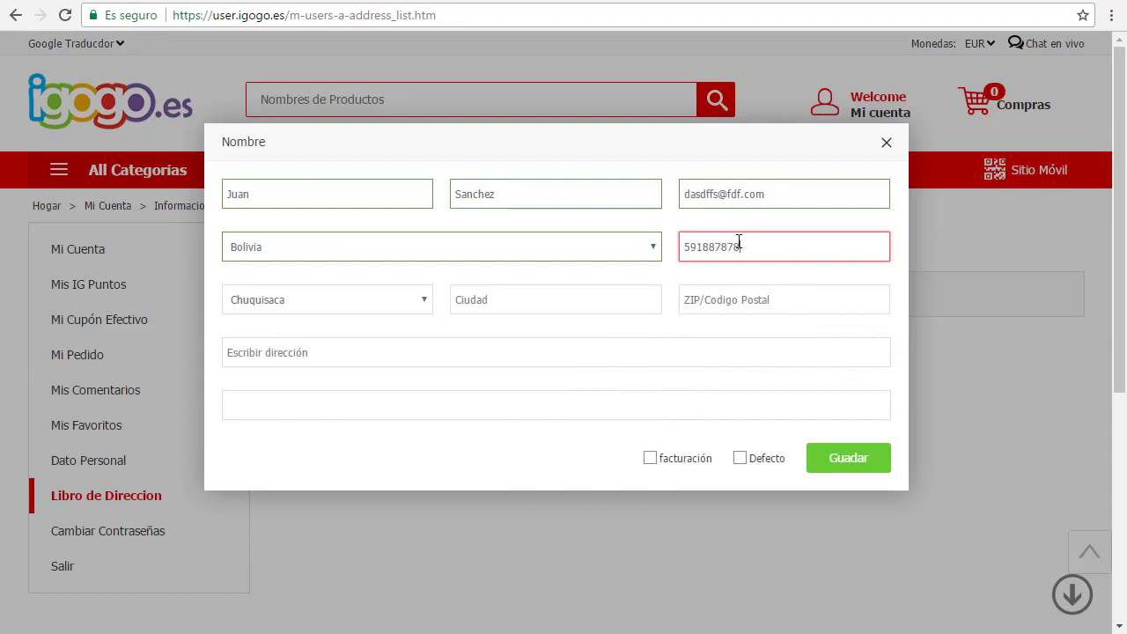
pyautogui.click(701, 246)
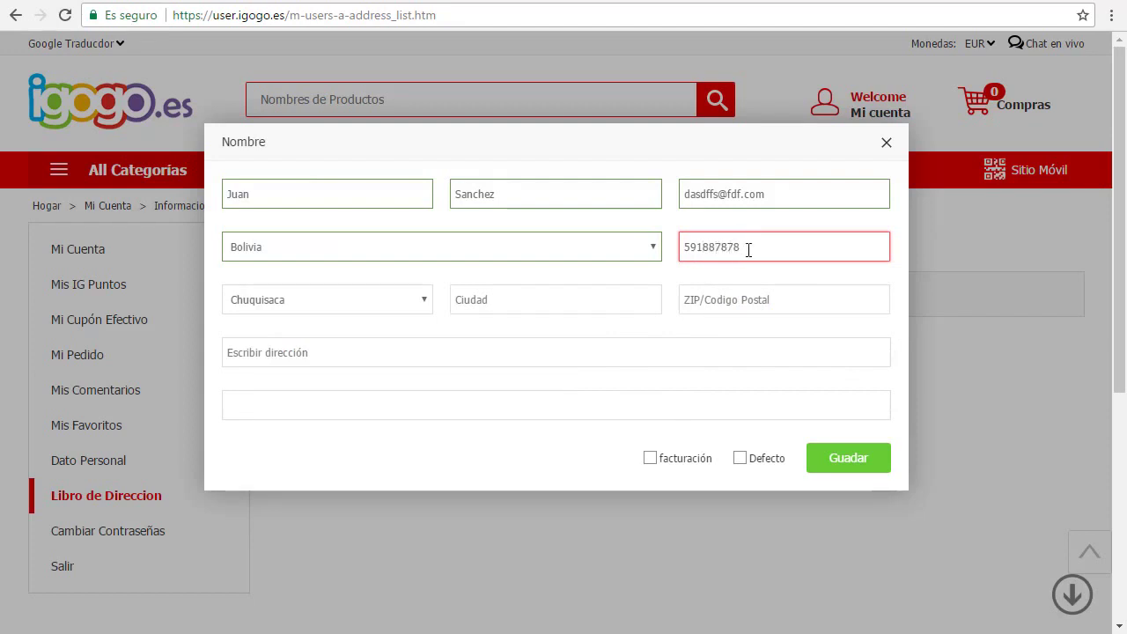
pyautogui.click(281, 302)
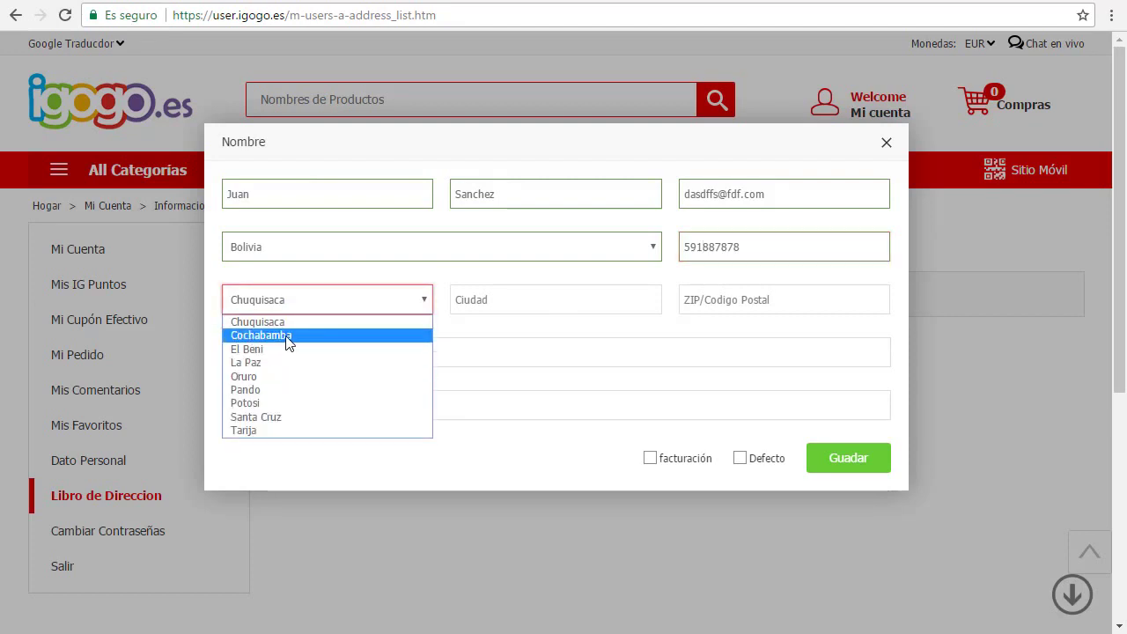
pyautogui.press('Up')
pyautogui.press('Up')
pyautogui.press('Up')
pyautogui.press('Up')
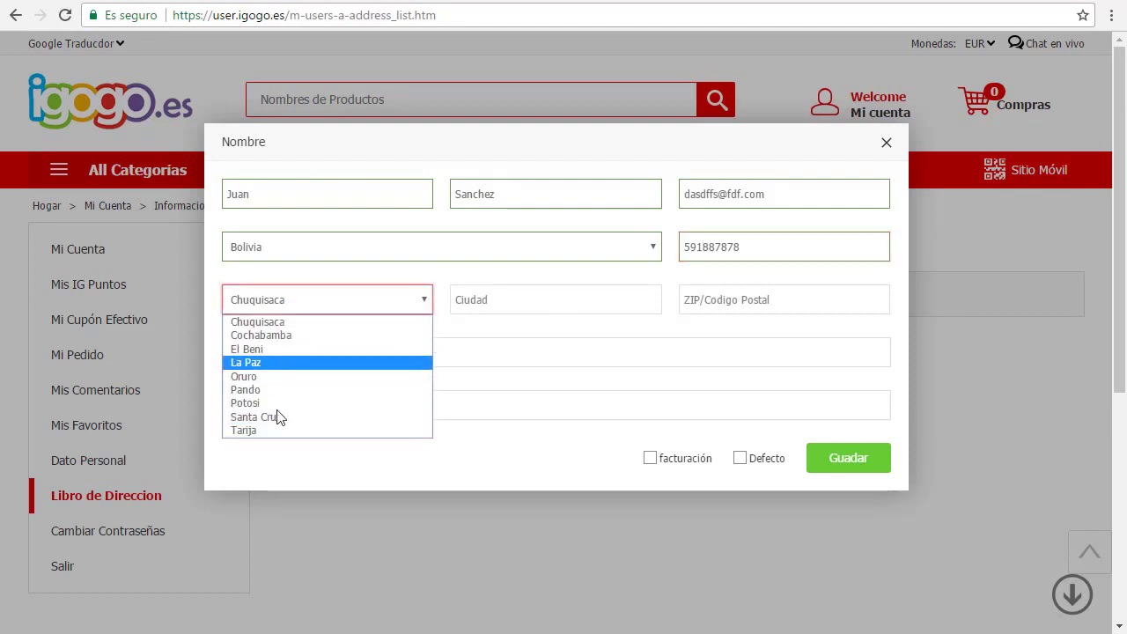
# Step: Choose Potosi as the region, enter city 'potosi' and postal code 0000
pyautogui.click(266, 403)
pyautogui.click(485, 307)
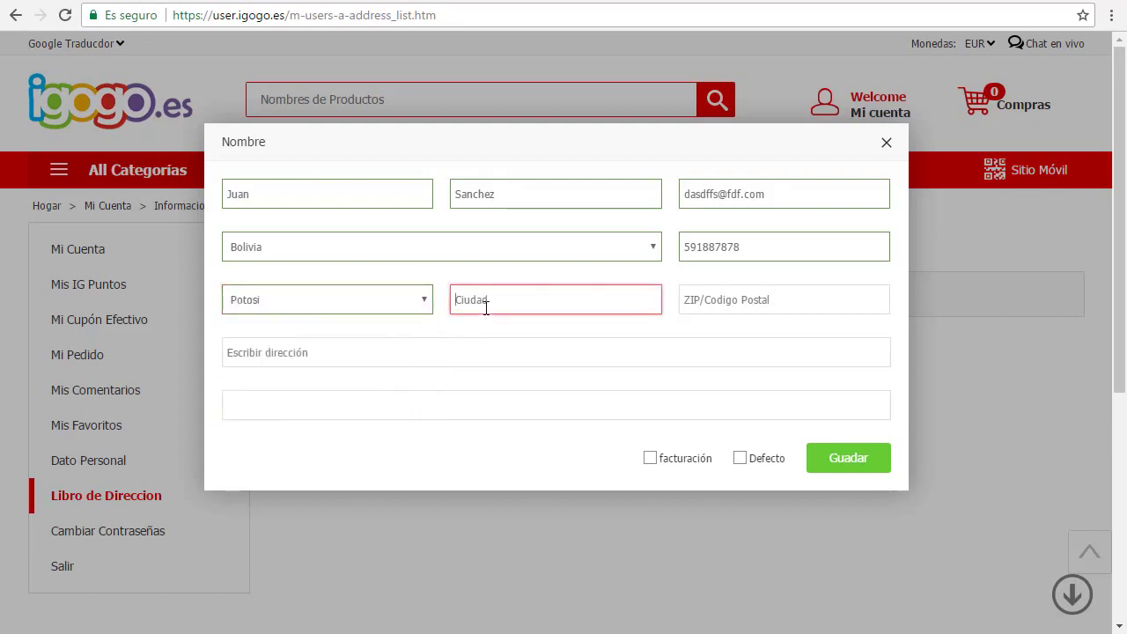
pyautogui.write('po')
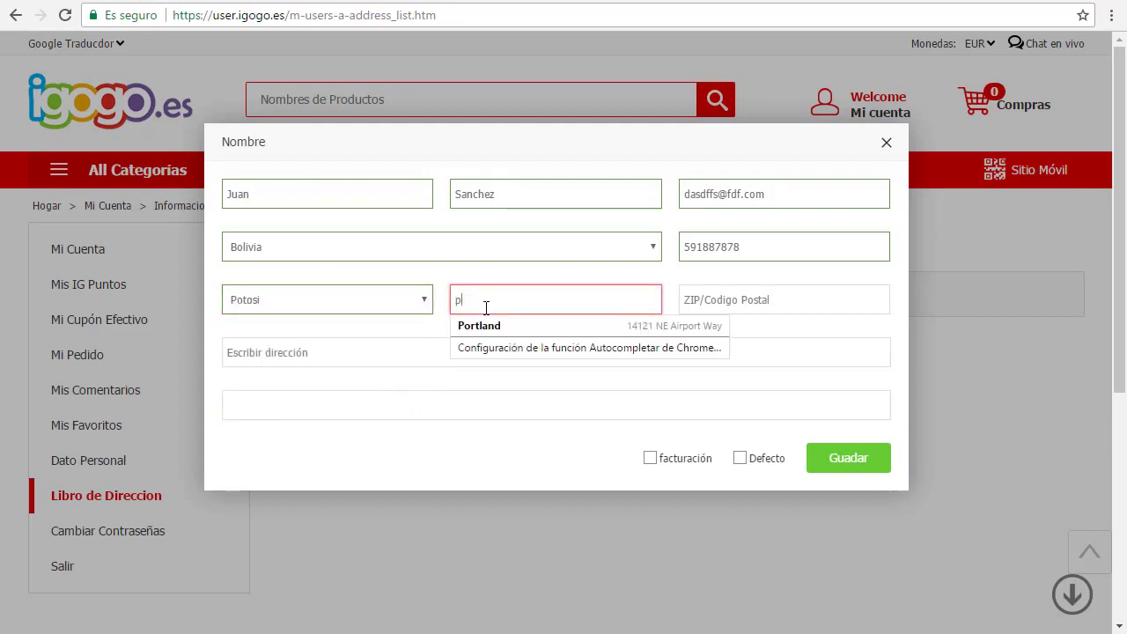
pyautogui.press('BackSpace')
pyautogui.write('potosi')
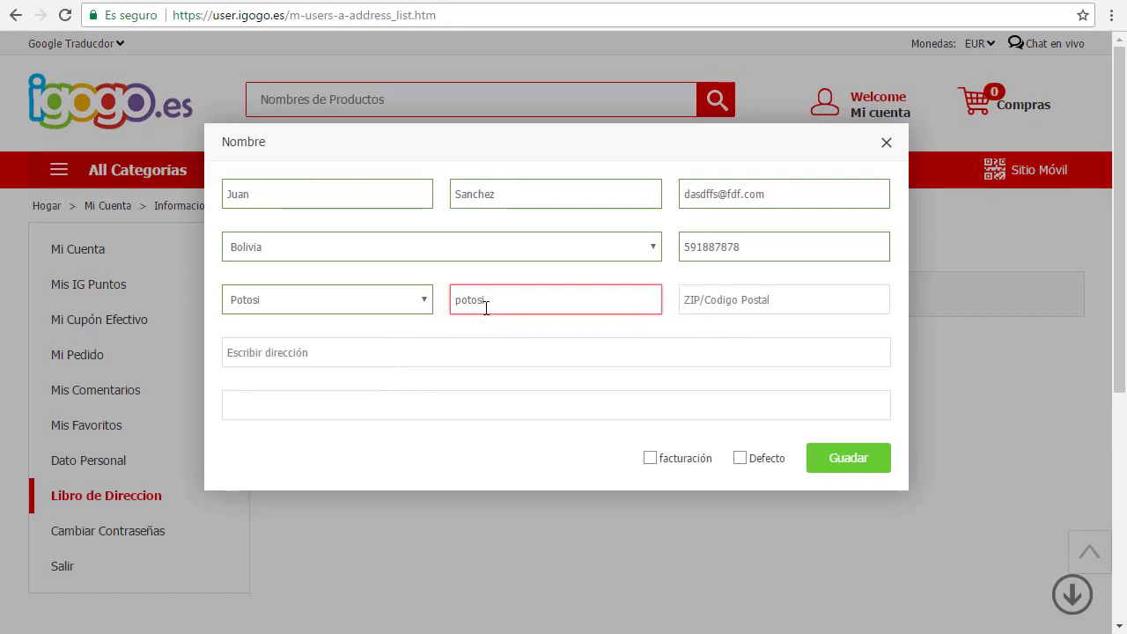
pyautogui.click(795, 297)
pyautogui.write('0000')
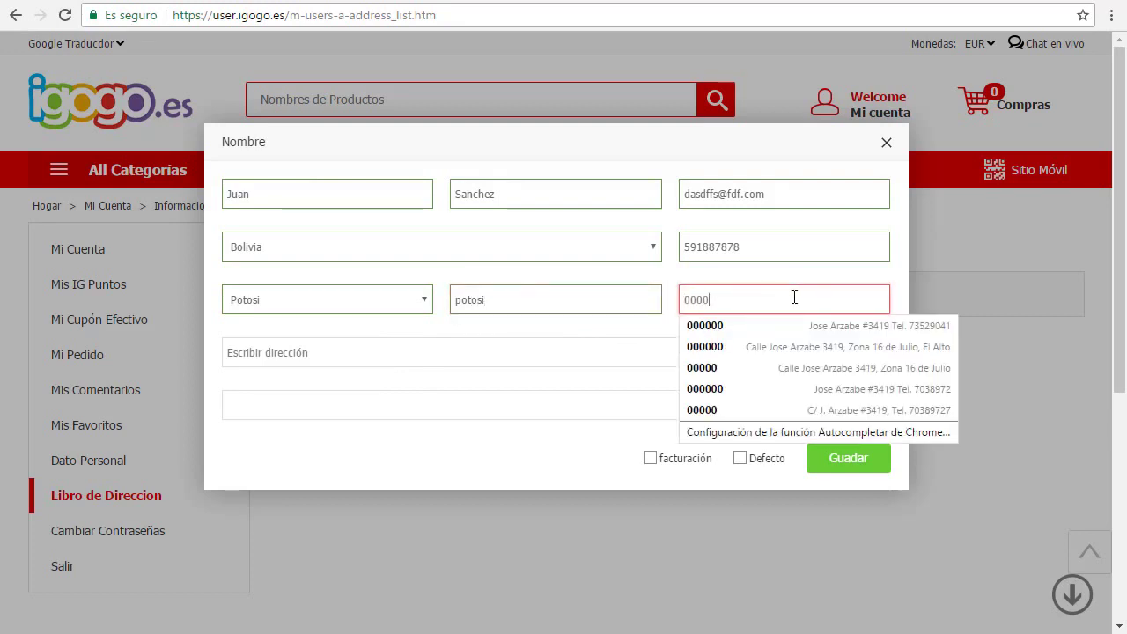
# Step: Enter the first address line 'Calle dsdd, #4555' followed by the contact phone number
pyautogui.click(467, 353)
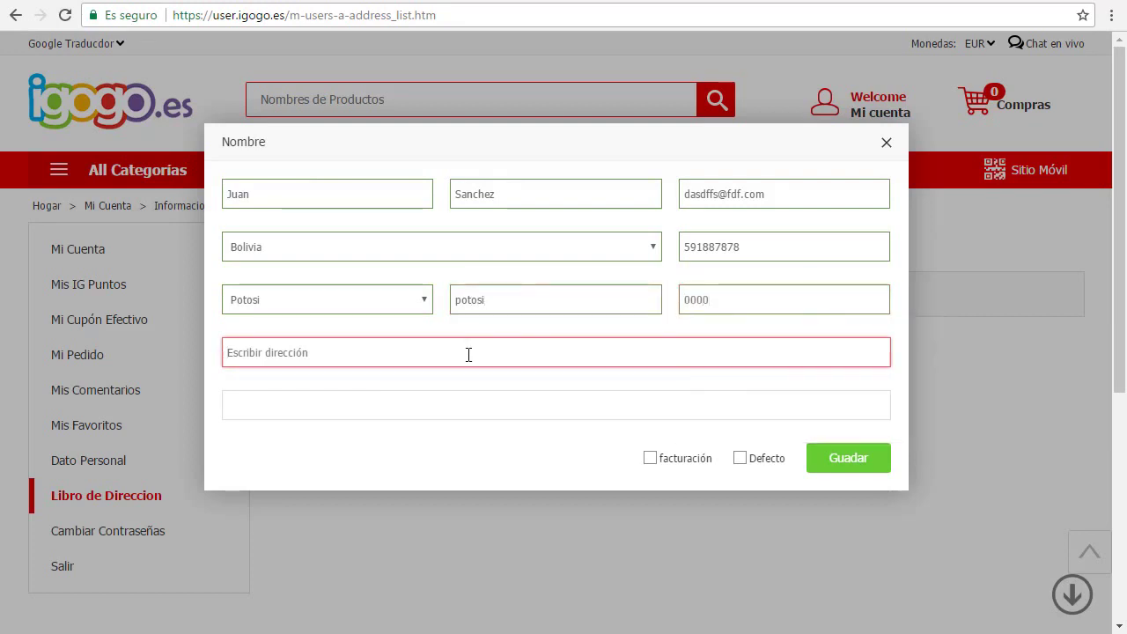
pyautogui.write('Calle dsd')
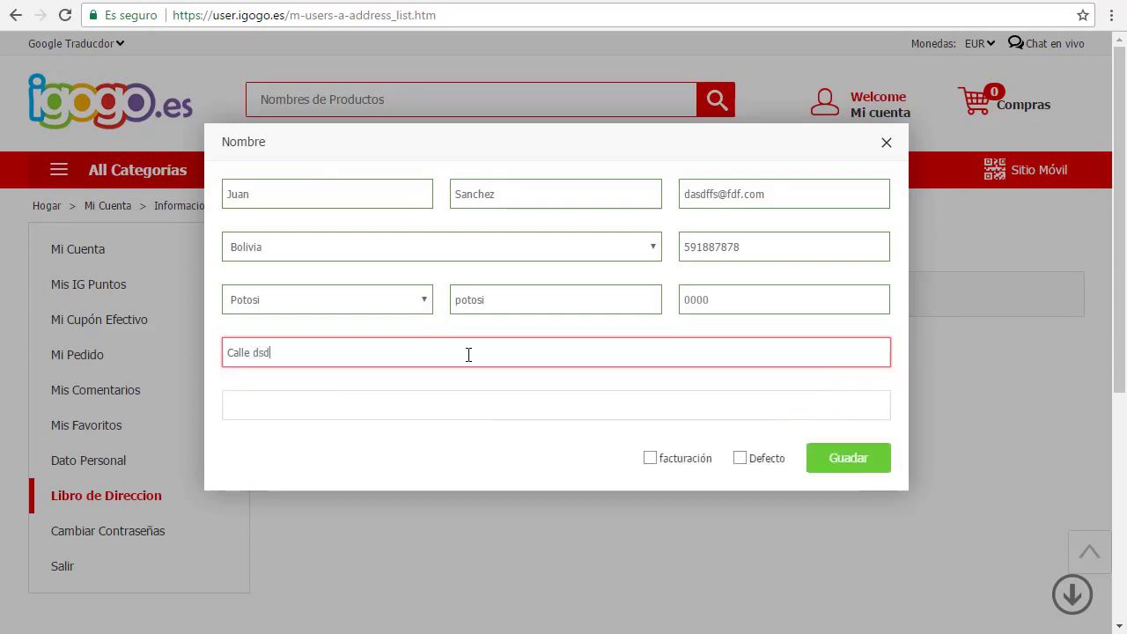
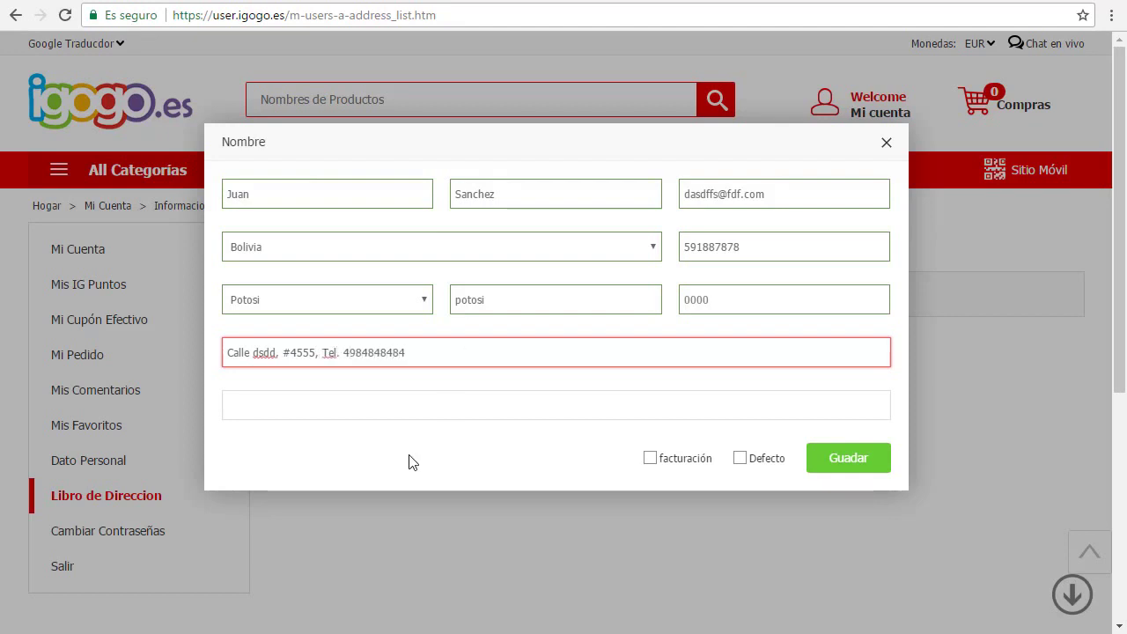
pyautogui.click(355, 405)
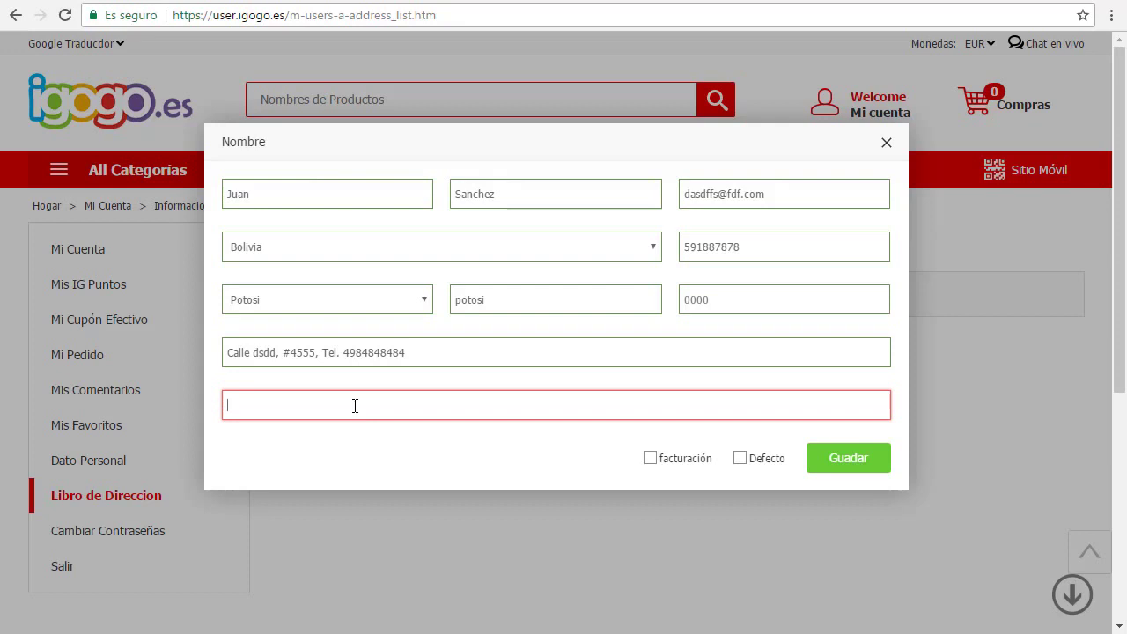
pyautogui.write('Ente')
pyautogui.press('BackSpace')
pyautogui.press('BackSpace')
pyautogui.press('BackSpace')
pyautogui.press('BackSpace')
pyautogui.write('re av. suarez y rotandad')
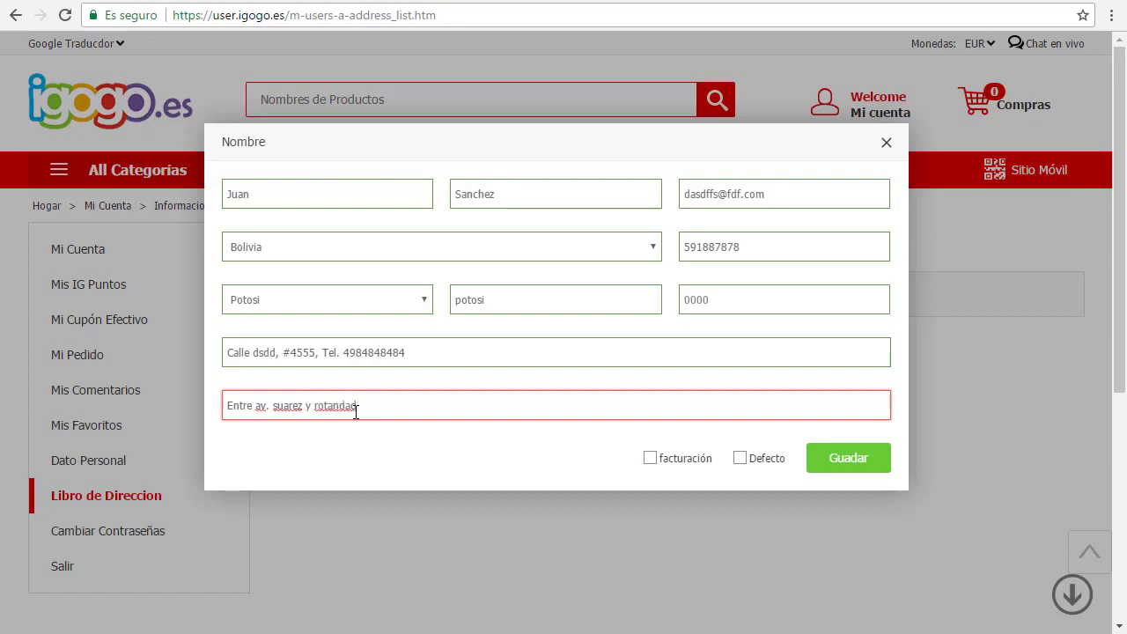
pyautogui.write('s Meli, Zona el palomar')
pyautogui.click(473, 443)
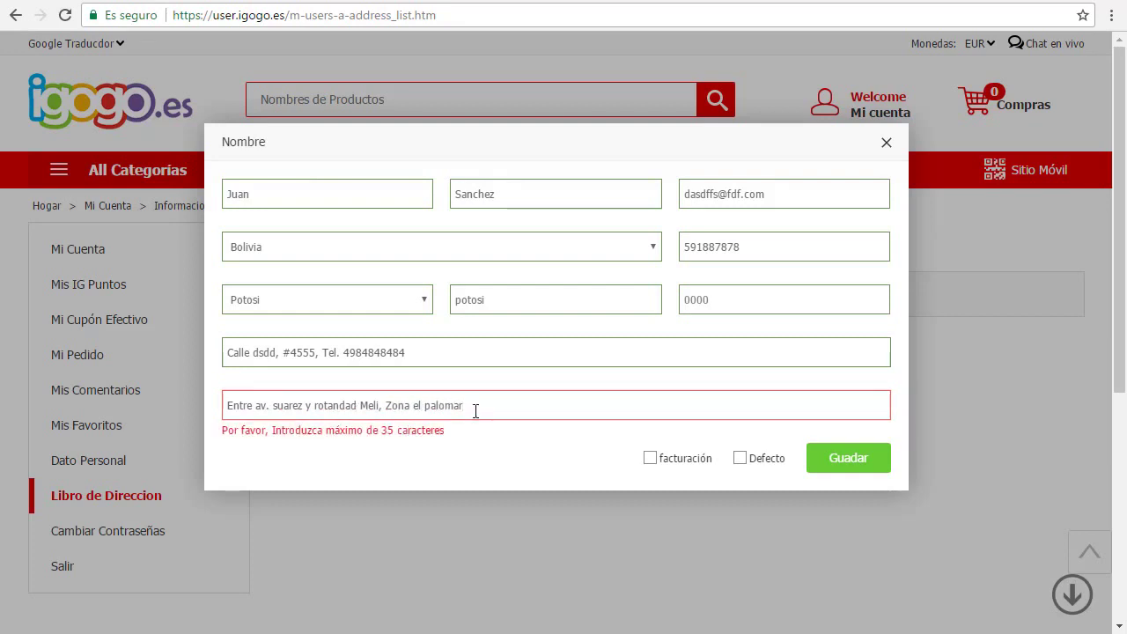
pyautogui.click(250, 408)
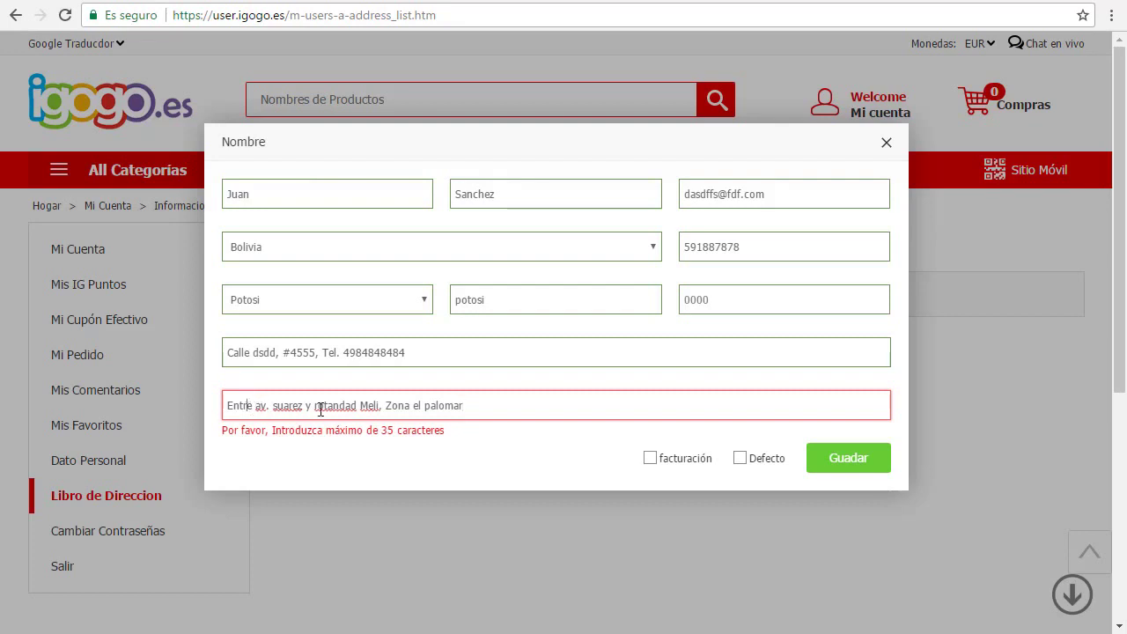
pyautogui.moveTo(378, 408); pyautogui.dragTo(643, 411)
pyautogui.press('BackSpace')
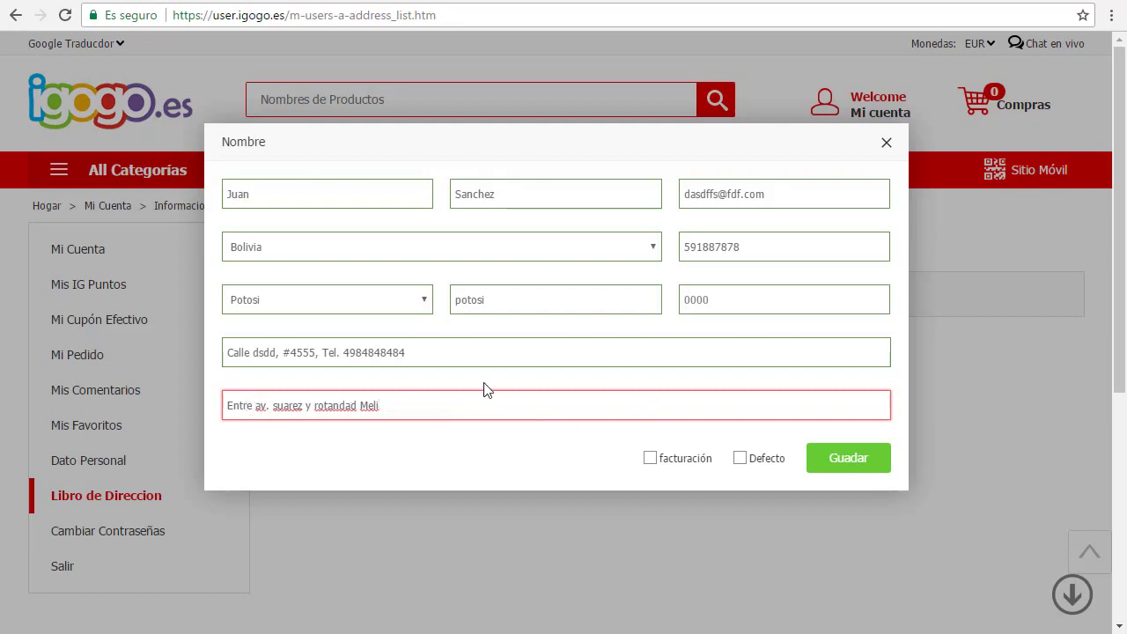
pyautogui.click(426, 363)
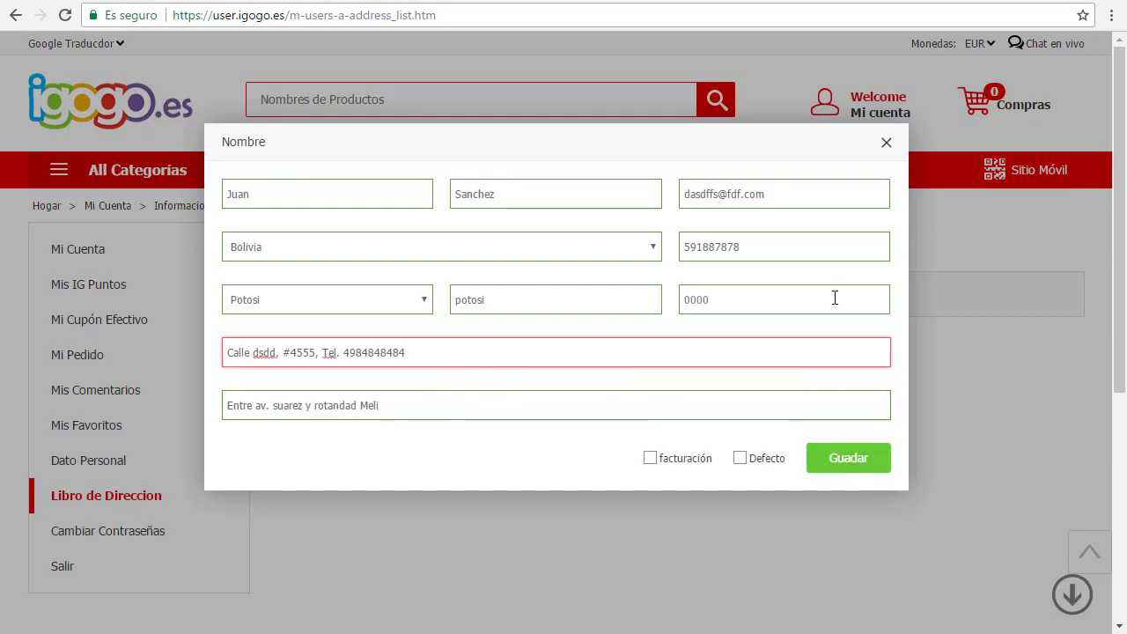
# Step: Select the phone note ending Amazon's street address line, then glance at the eBay form and return
pyautogui.click(744, 2)
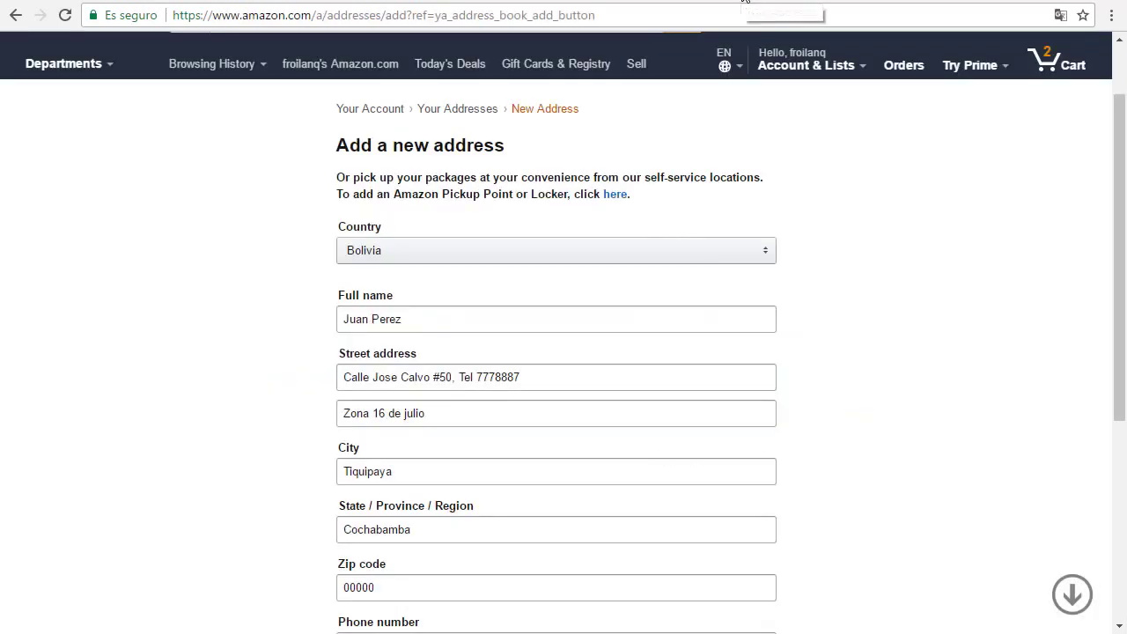
pyautogui.scroll(-2, 613, 228)
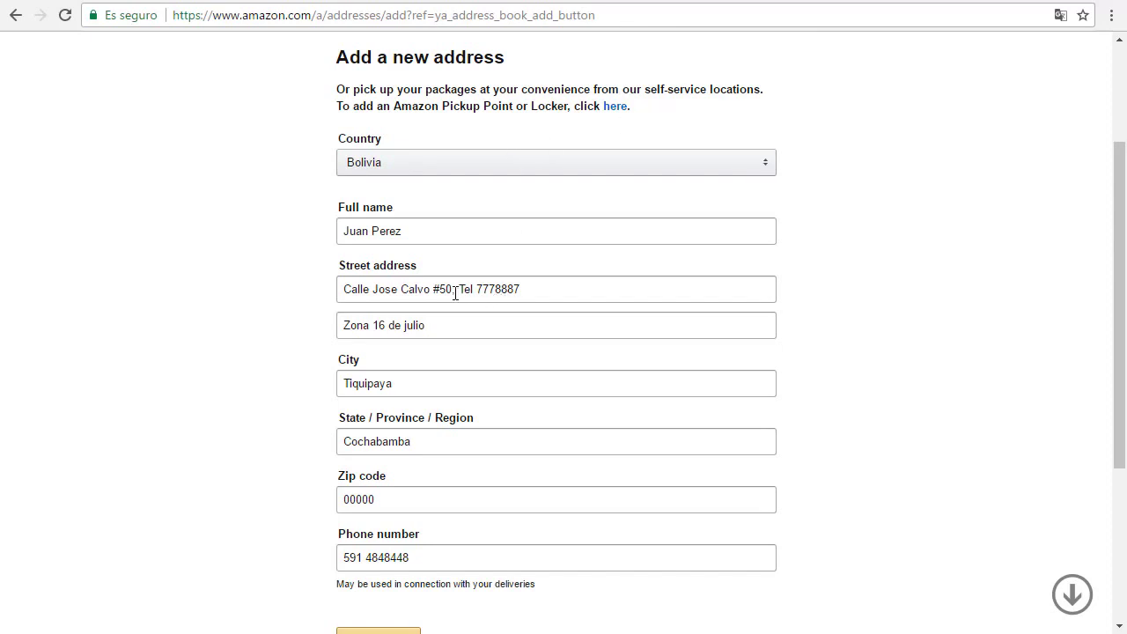
pyautogui.moveTo(456, 293); pyautogui.dragTo(535, 283)
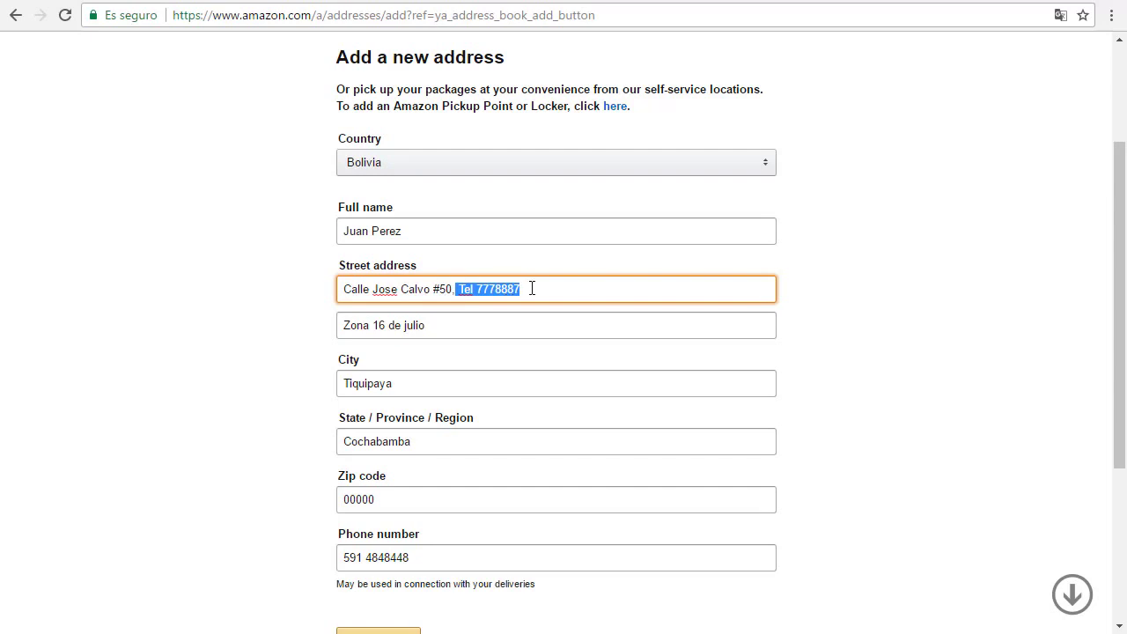
pyautogui.click(795, 1)
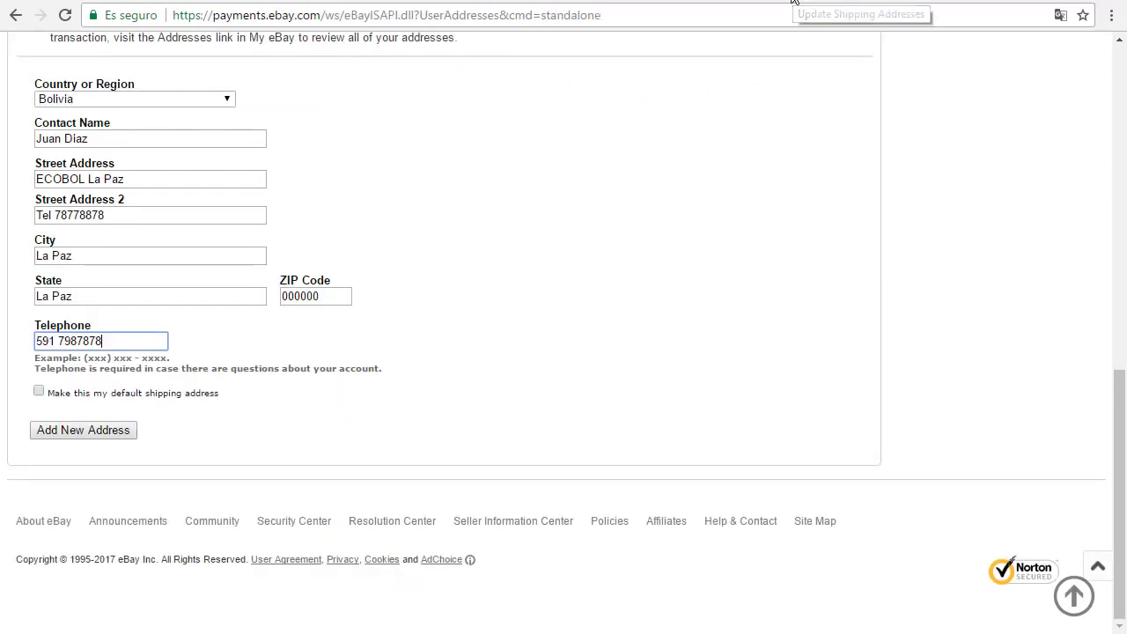
pyautogui.hotkey('ctrl', 'shift', 'Tab')
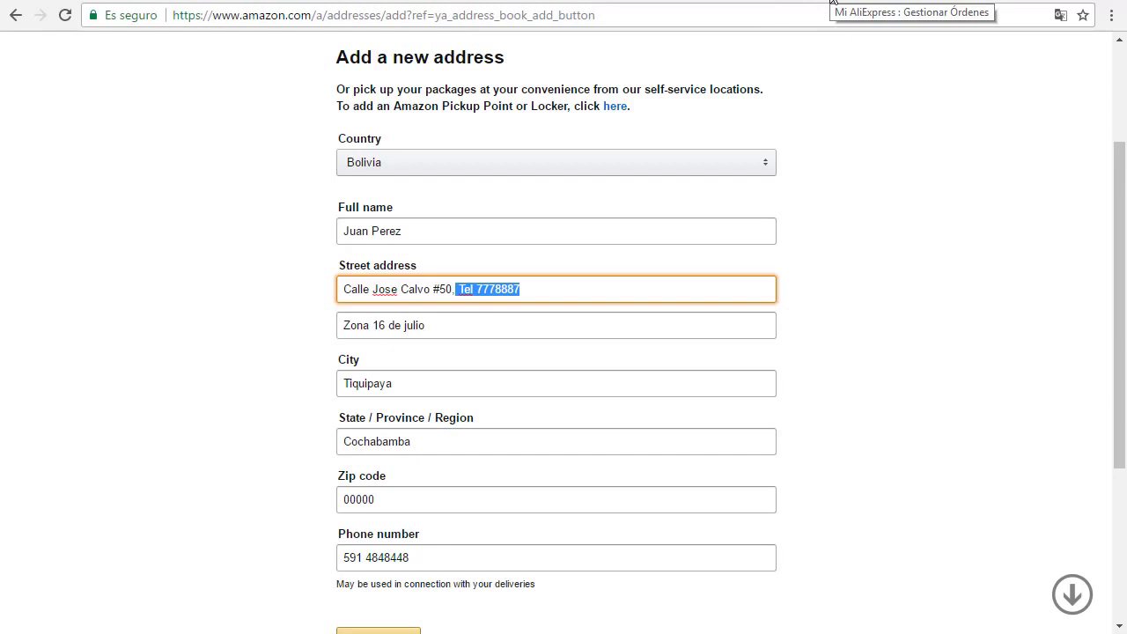